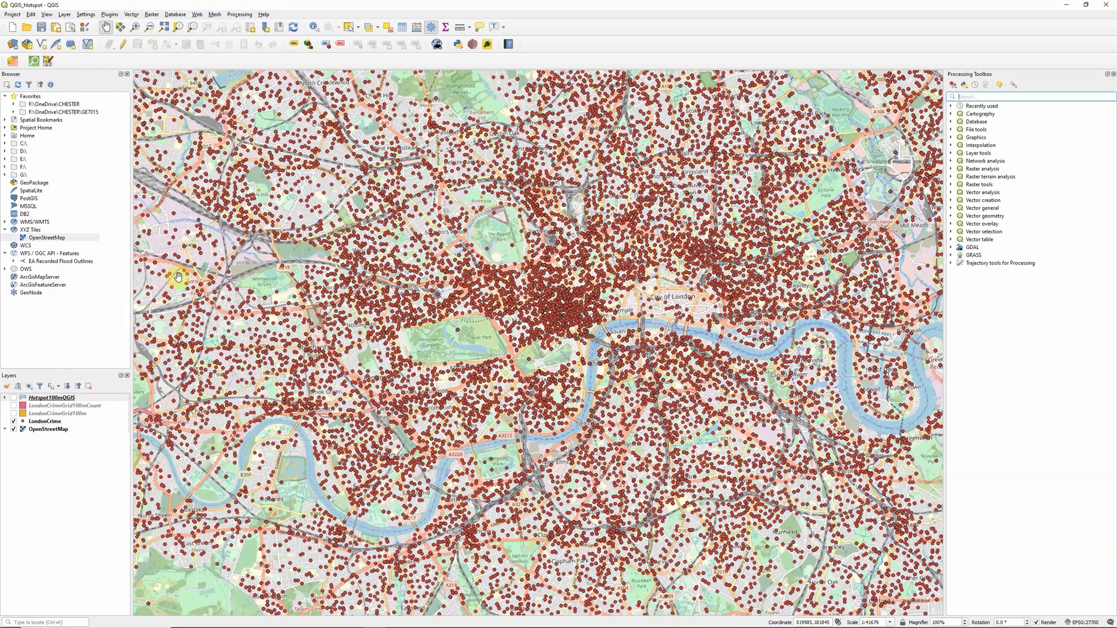
Step: Find the Hotspot Analysis plugin in the plugin manager and check that experimental plugins are set to be shown
{"action": "left_click", "coordinate": [110, 16]}
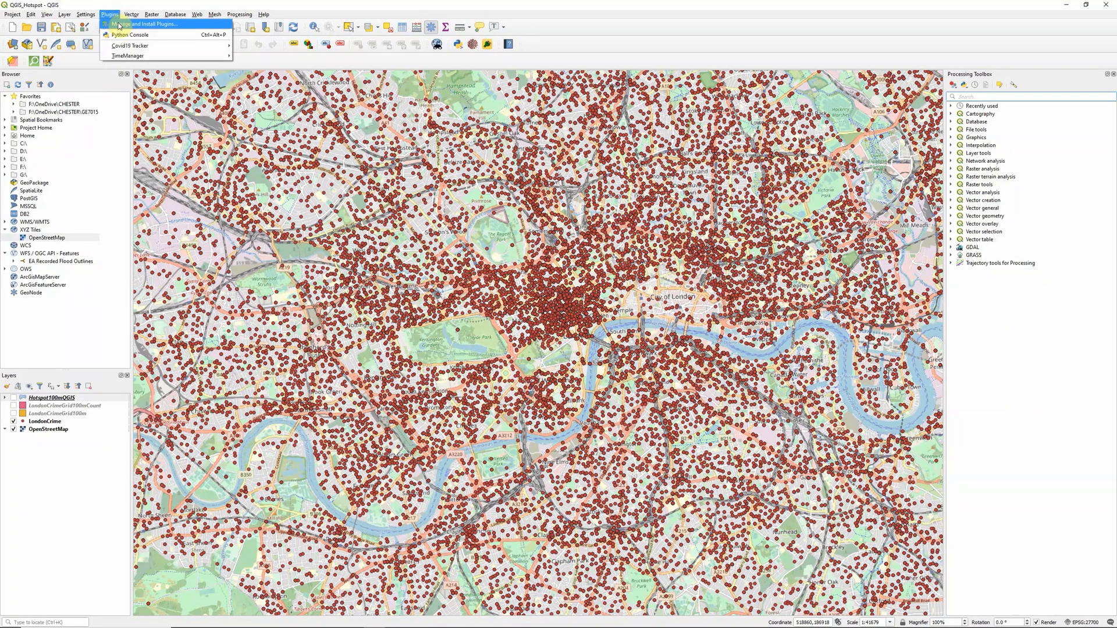
{"action": "left_click", "coordinate": [143, 24]}
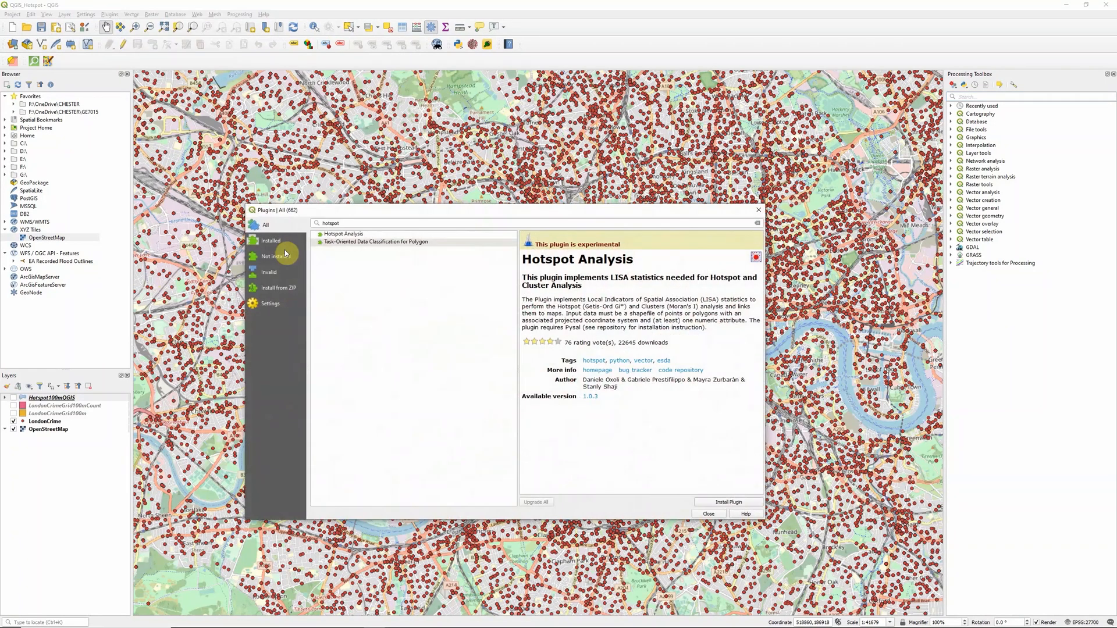
{"action": "left_click", "coordinate": [354, 223]}
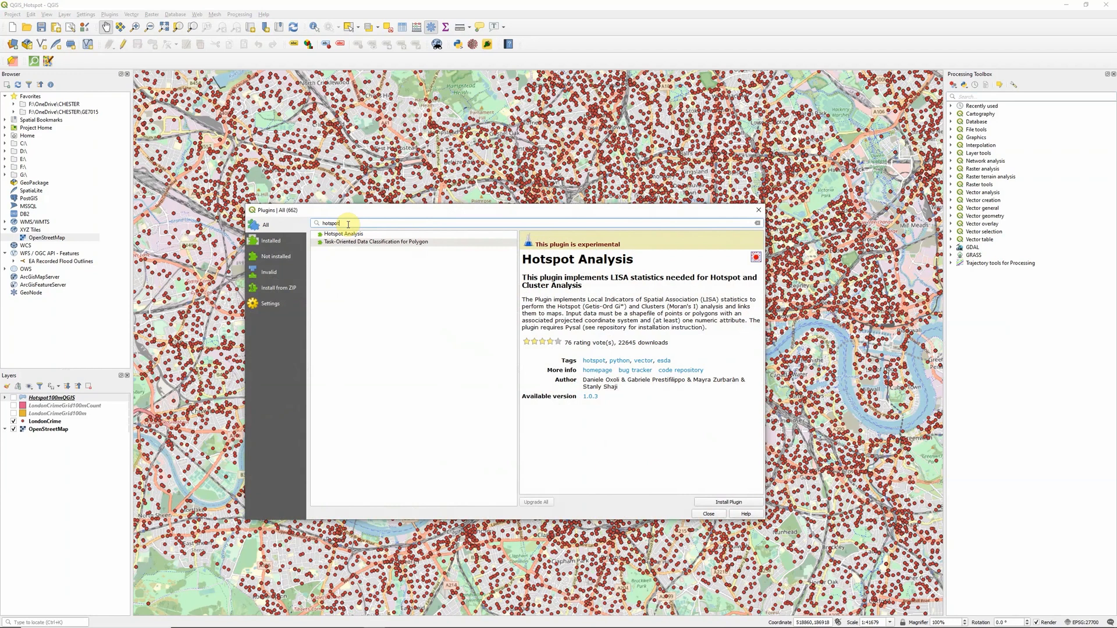
{"action": "left_click", "coordinate": [353, 235]}
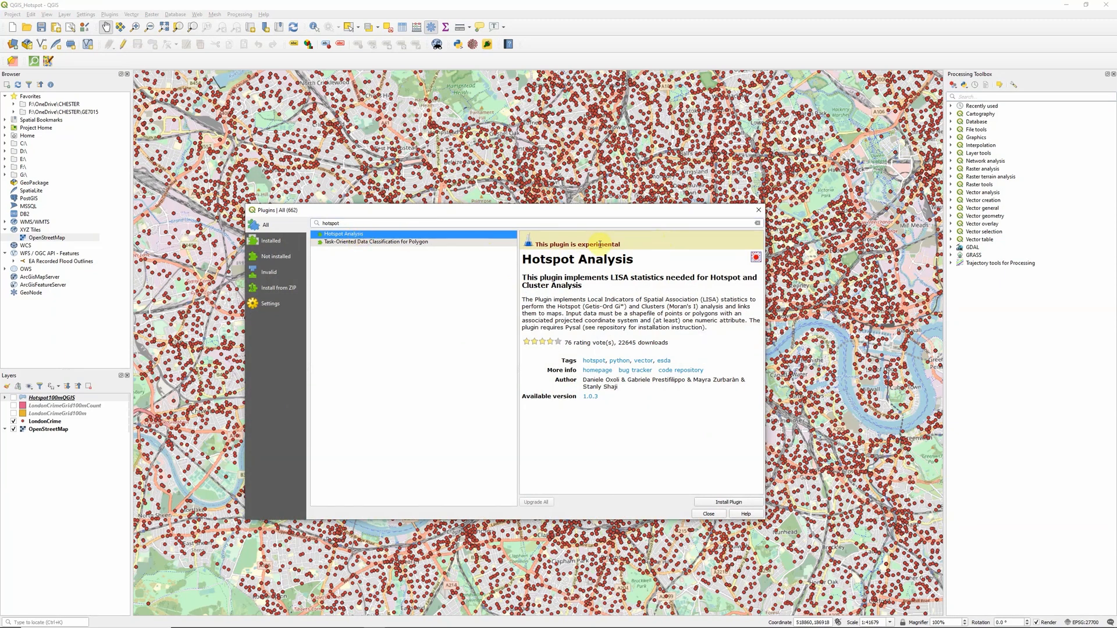
{"action": "left_click", "coordinate": [272, 306]}
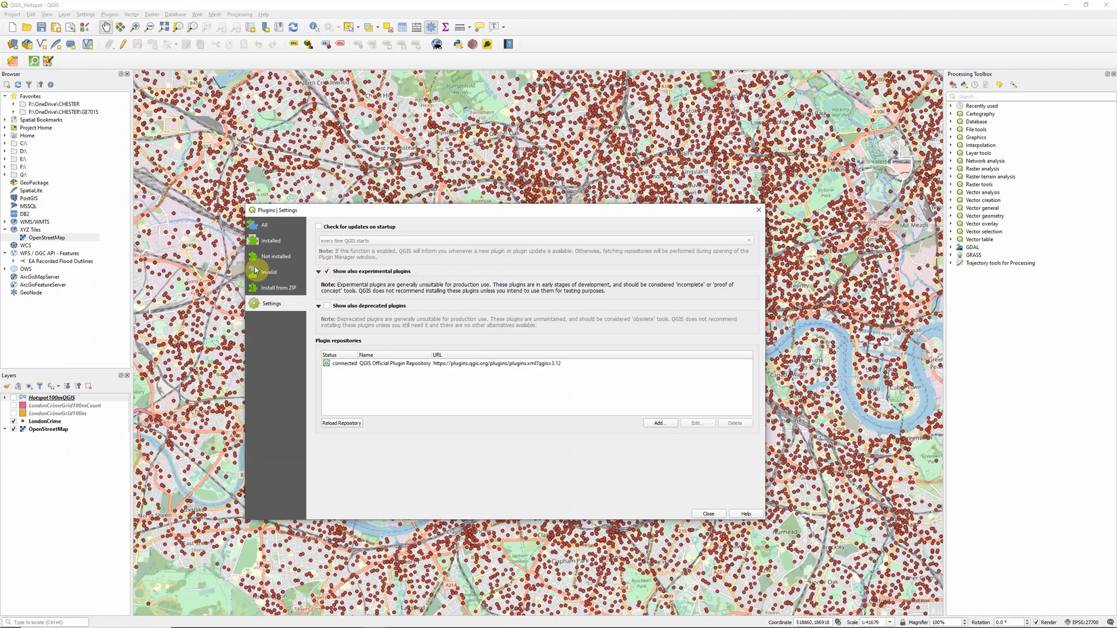
{"action": "left_click", "coordinate": [265, 226]}
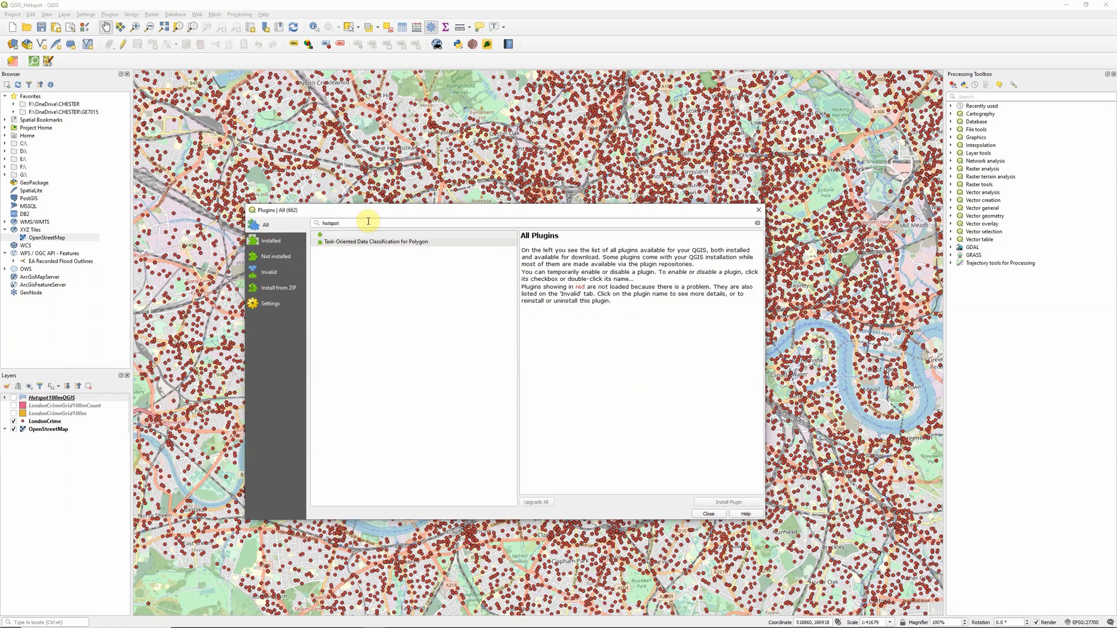
Step: Try to install the Hotspot Analysis plugin and dismiss the resulting error report
{"action": "left_click", "coordinate": [360, 235]}
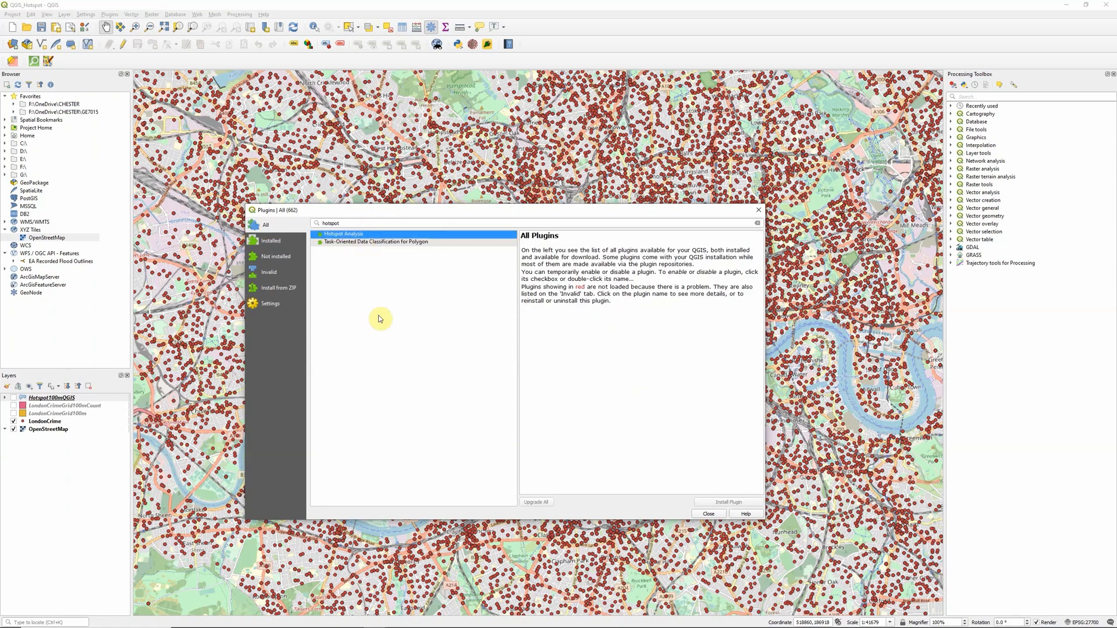
{"action": "left_click", "coordinate": [369, 242]}
{"action": "left_click", "coordinate": [371, 235]}
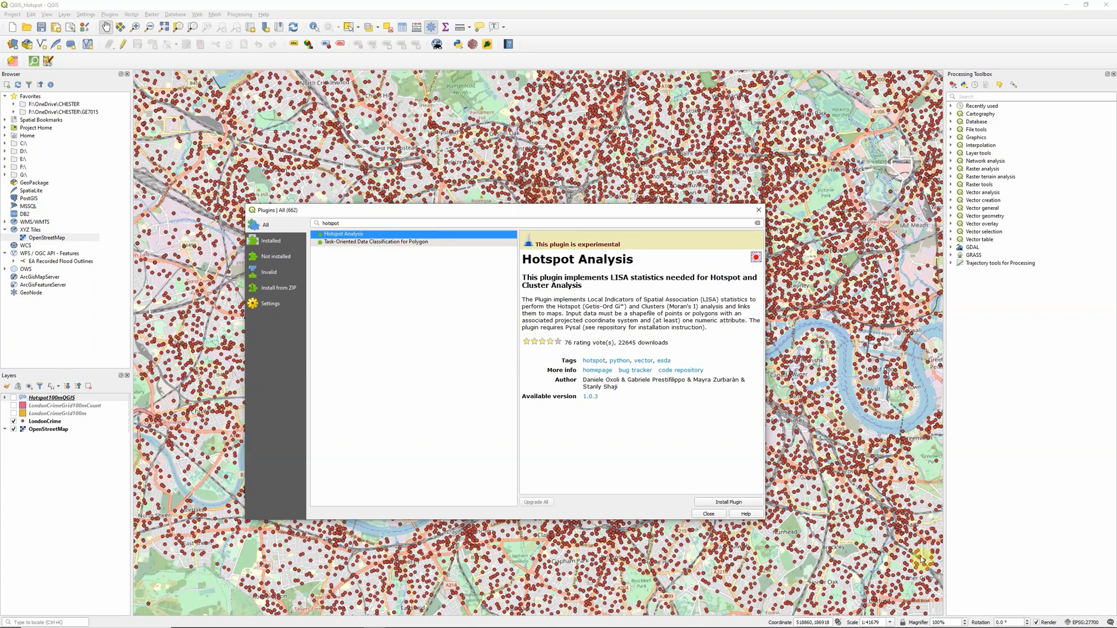
{"action": "left_click", "coordinate": [729, 502]}
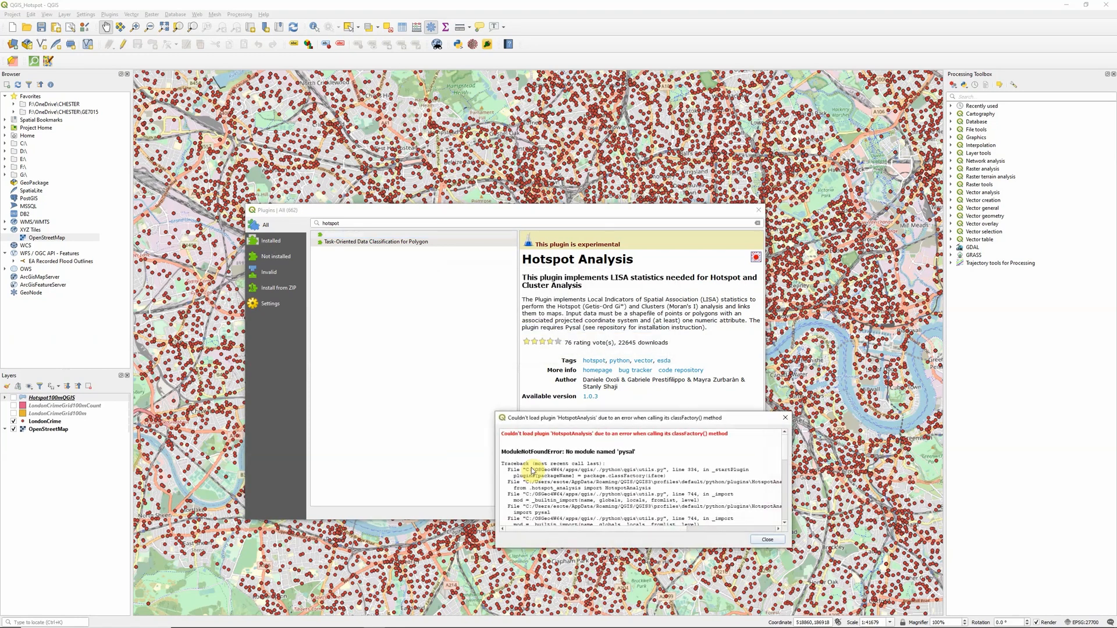
{"action": "left_click_drag", "start_coordinate": [699, 429], "coordinate": [571, 290]}
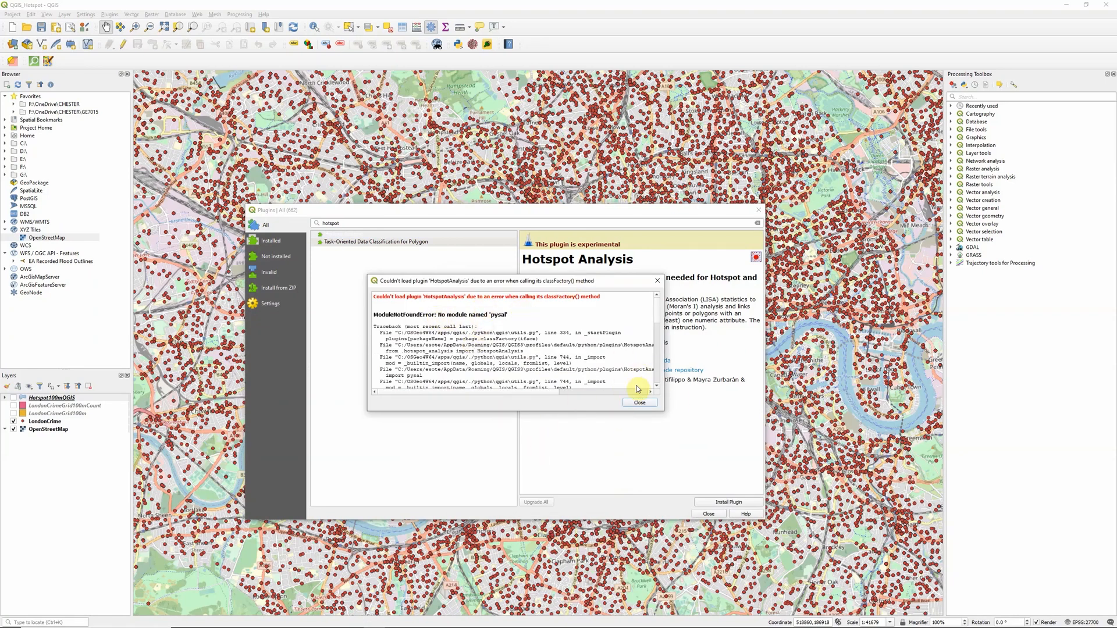
{"action": "left_click", "coordinate": [636, 407]}
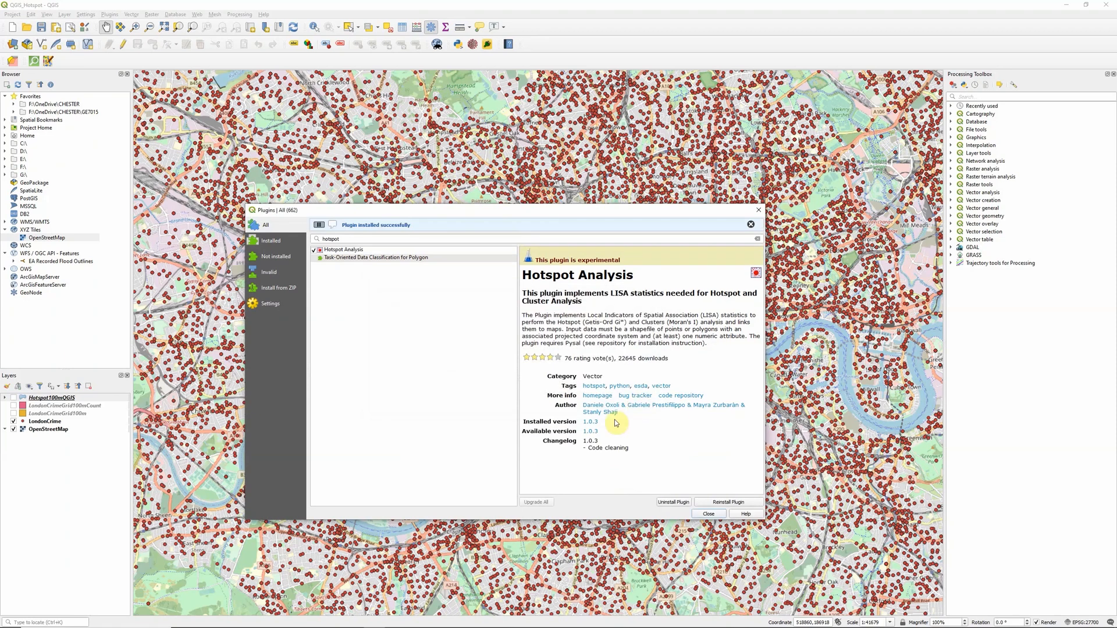
Step: Uninstall the Hotspot Analysis plugin
{"action": "left_click", "coordinate": [366, 250]}
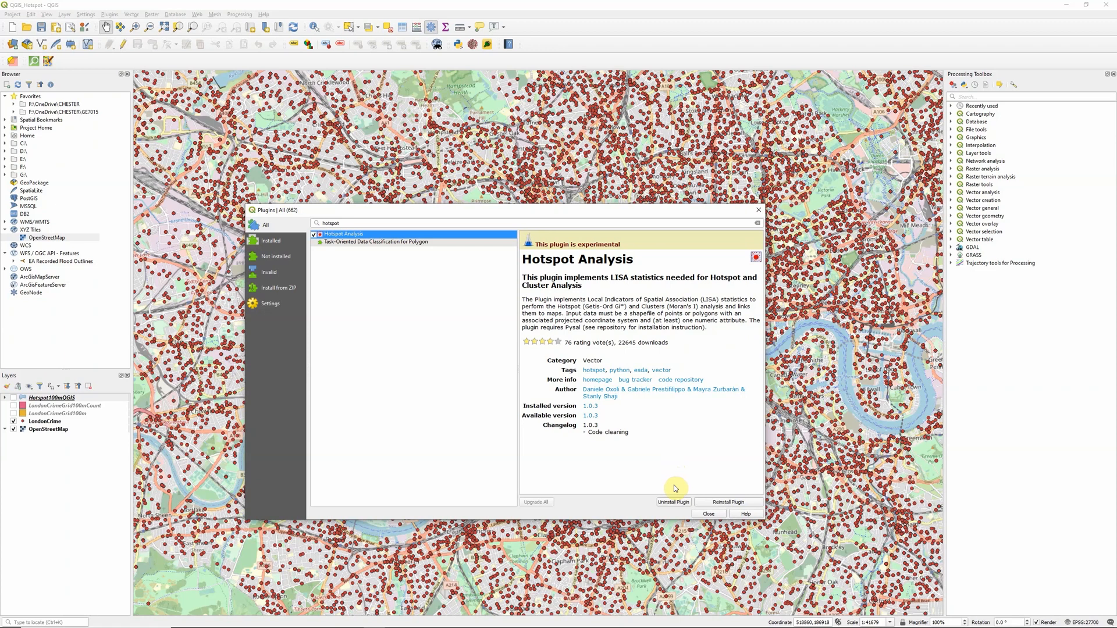
{"action": "left_click", "coordinate": [672, 504]}
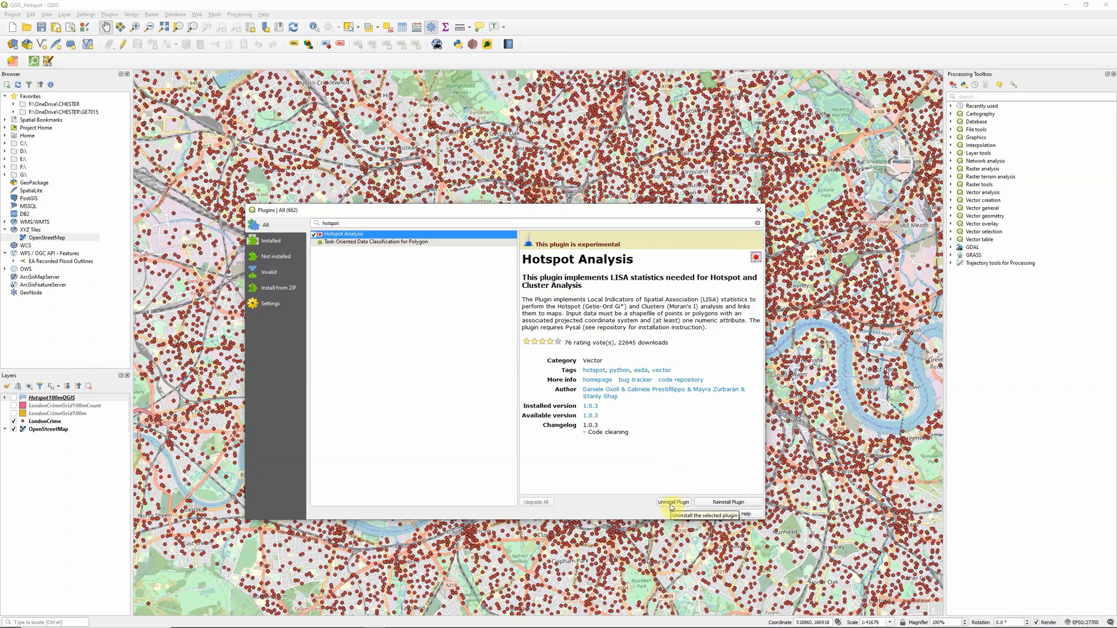
{"action": "left_click", "coordinate": [588, 332]}
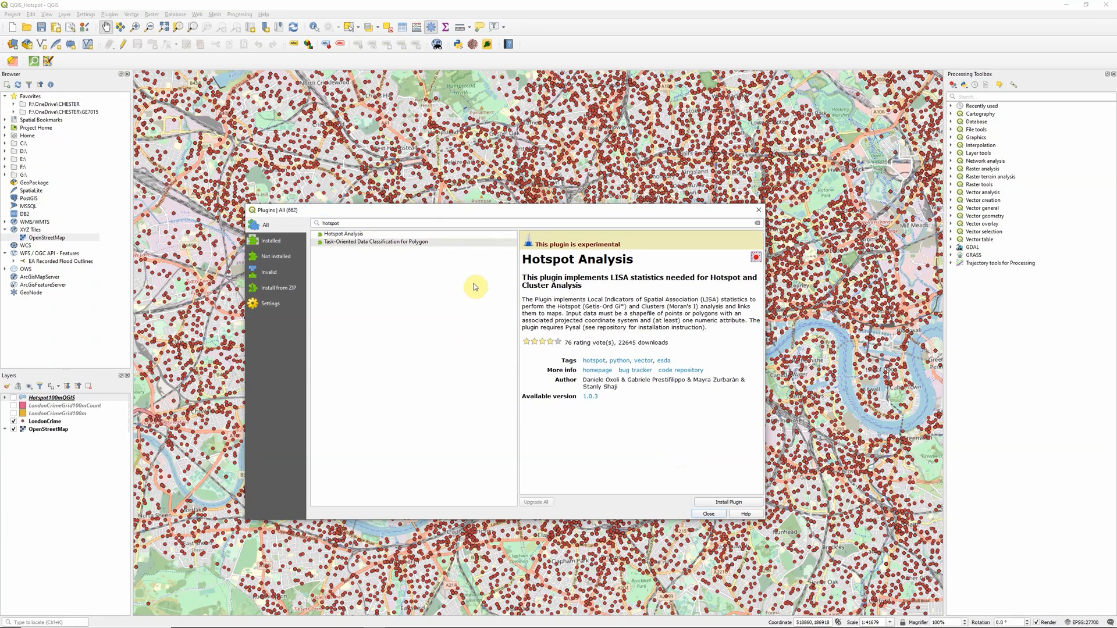
Step: Open the Hotspot Analysis plugin's homepage on GitHub and locate the Windows installation instructions in its README
{"action": "left_click", "coordinate": [594, 373]}
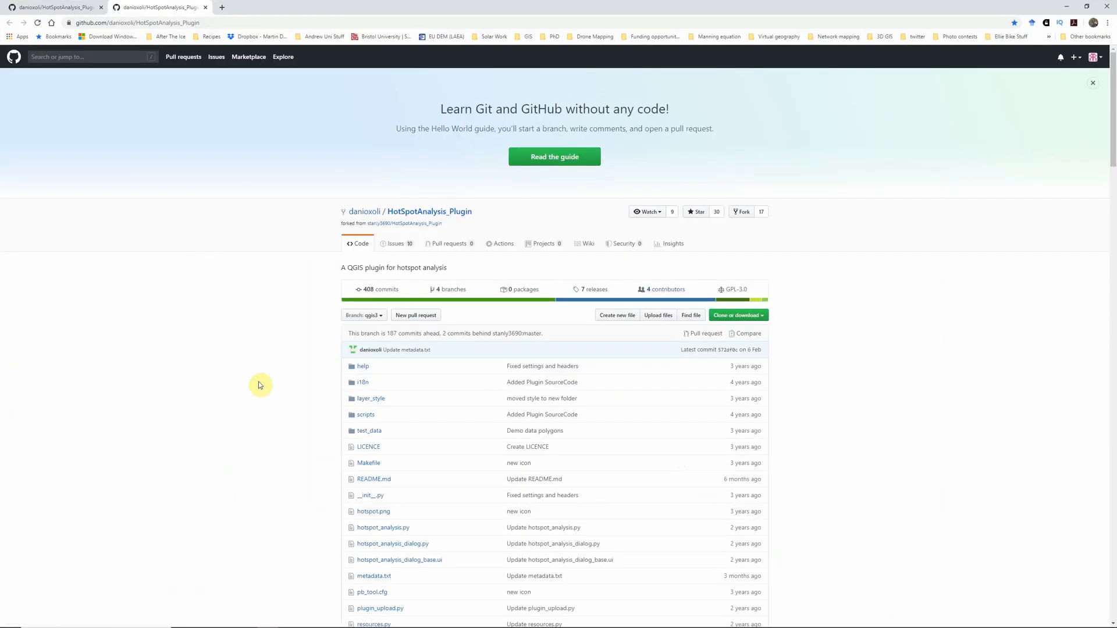
{"action": "scroll", "coordinate": [254, 377], "scroll_direction": "down", "scroll_amount": 6}
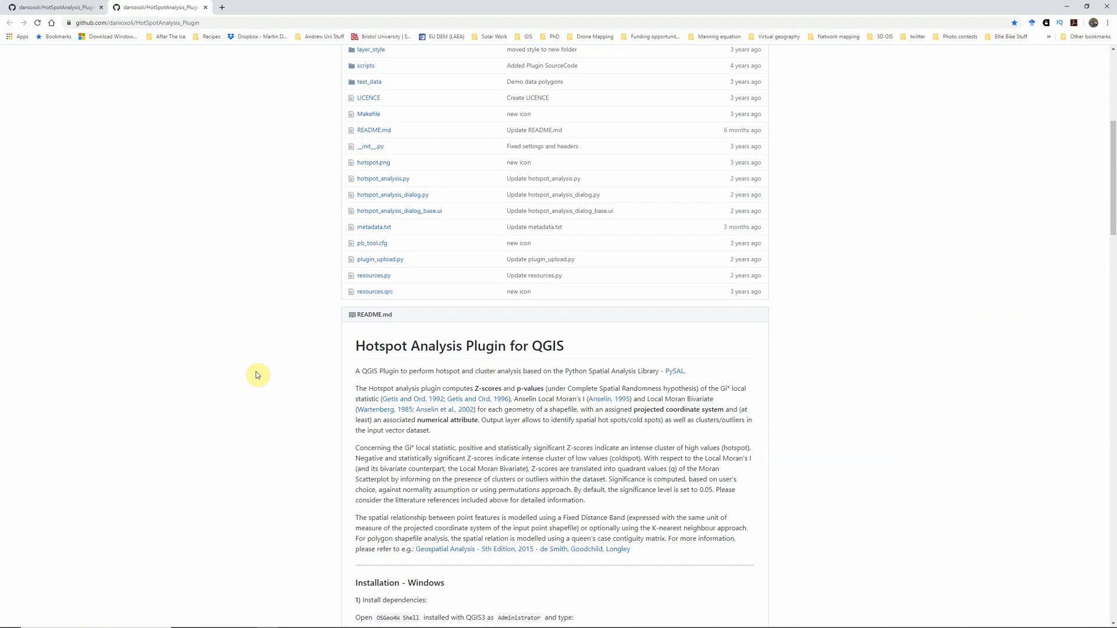
{"action": "scroll", "coordinate": [258, 375], "scroll_direction": "down", "scroll_amount": 5}
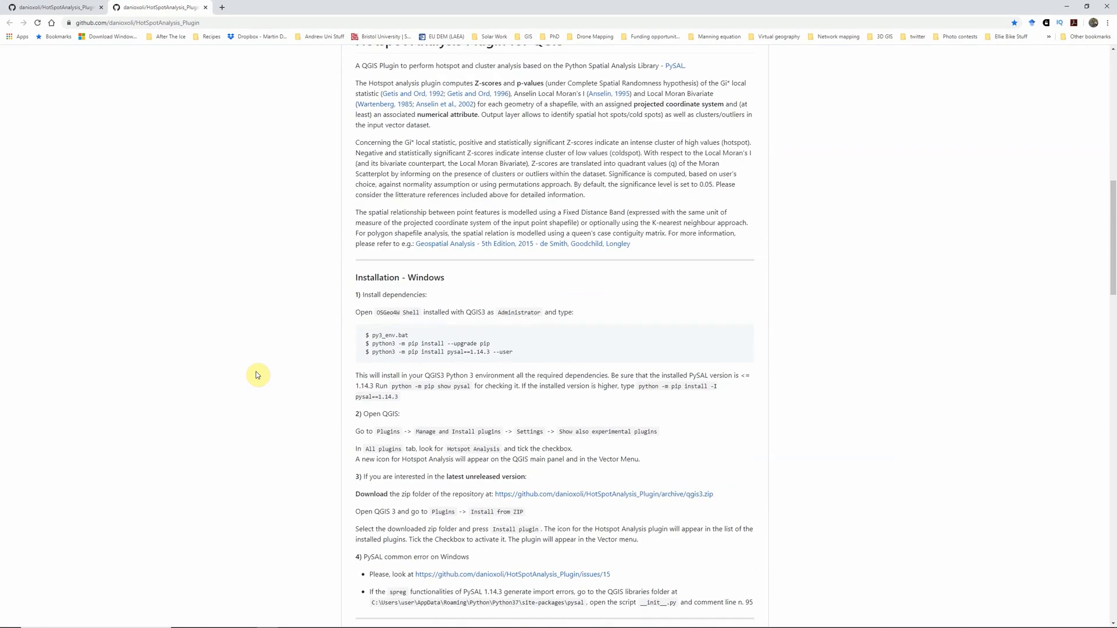
{"action": "scroll", "coordinate": [257, 376], "scroll_direction": "down", "scroll_amount": 2}
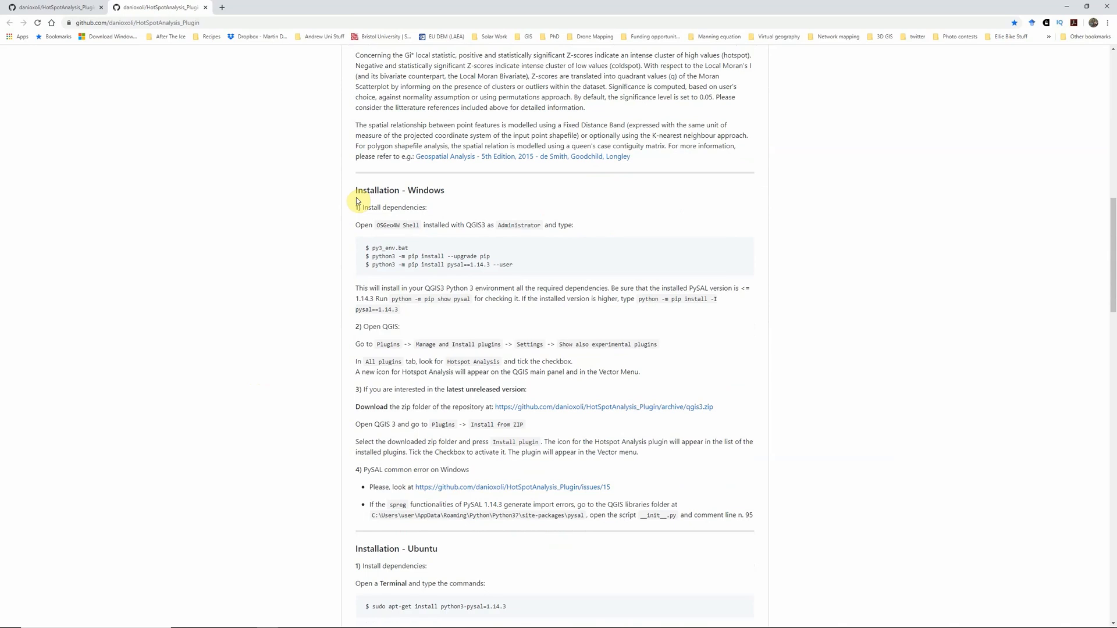
{"action": "left_click", "coordinate": [333, 269]}
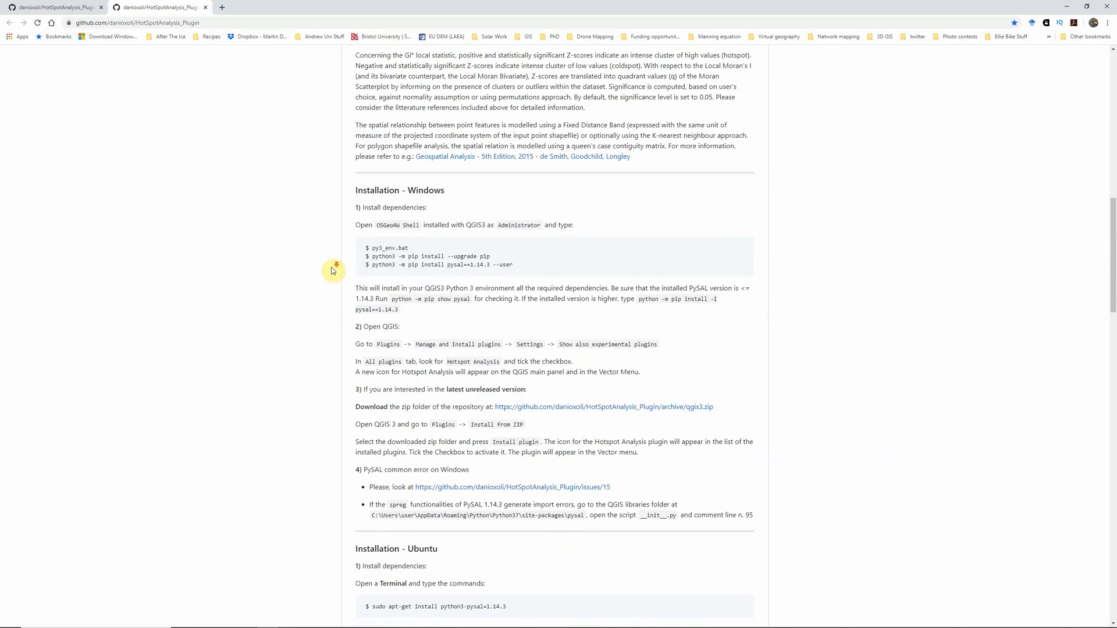
{"action": "scroll", "coordinate": [333, 269], "scroll_direction": "down", "scroll_amount": 1}
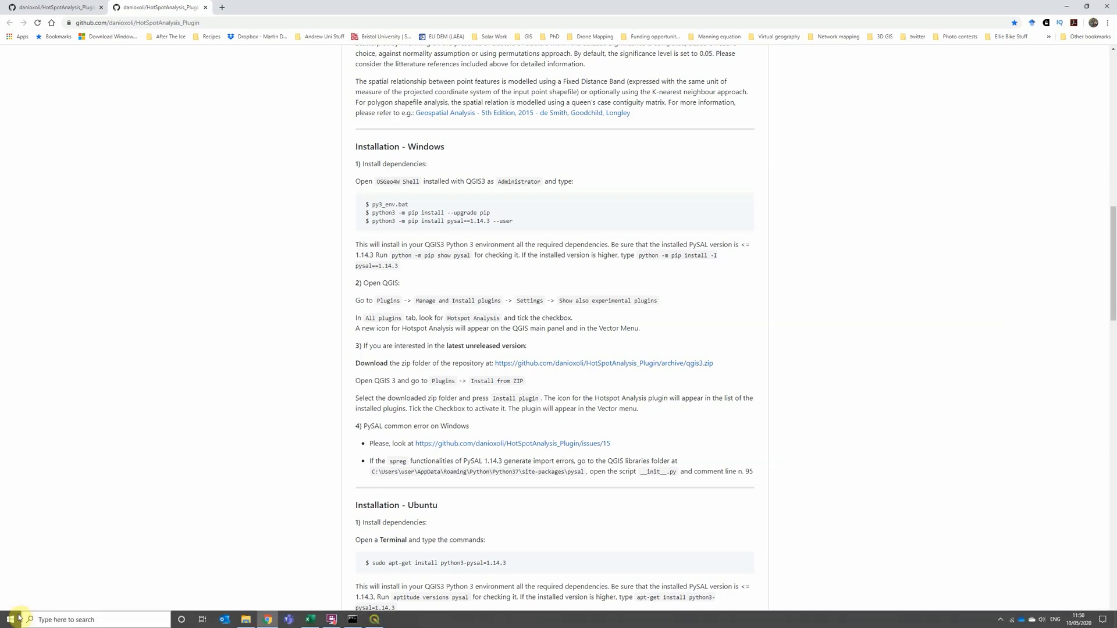
Step: Search Windows for the OSGeo4W Shell, open its file location and run the shell as administrator
{"action": "left_click", "coordinate": [10, 622]}
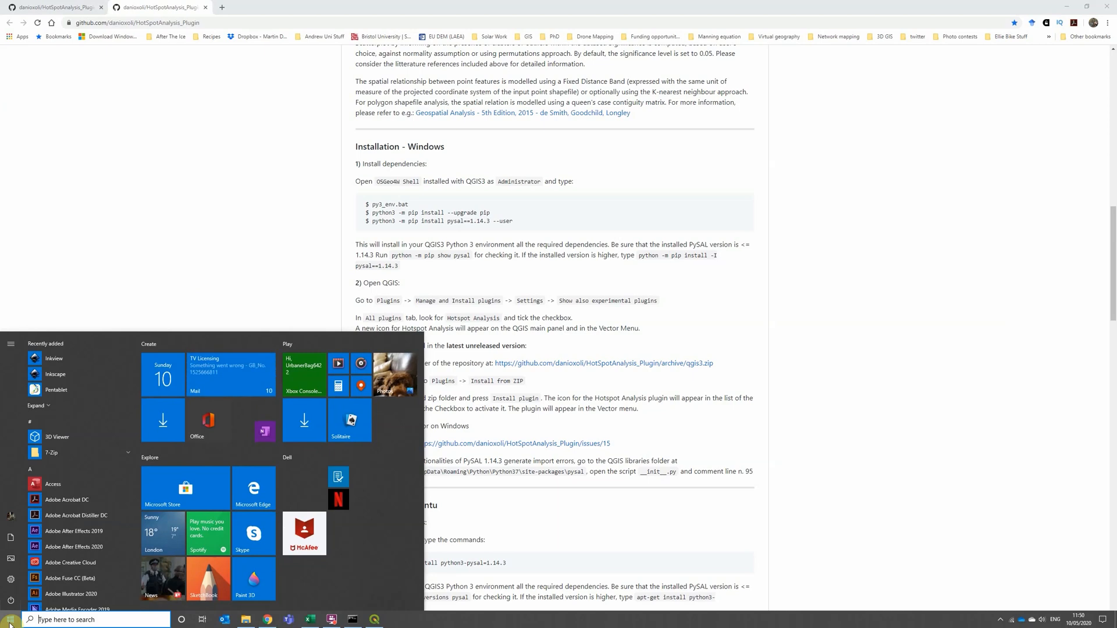
{"action": "type", "text": "osge"}
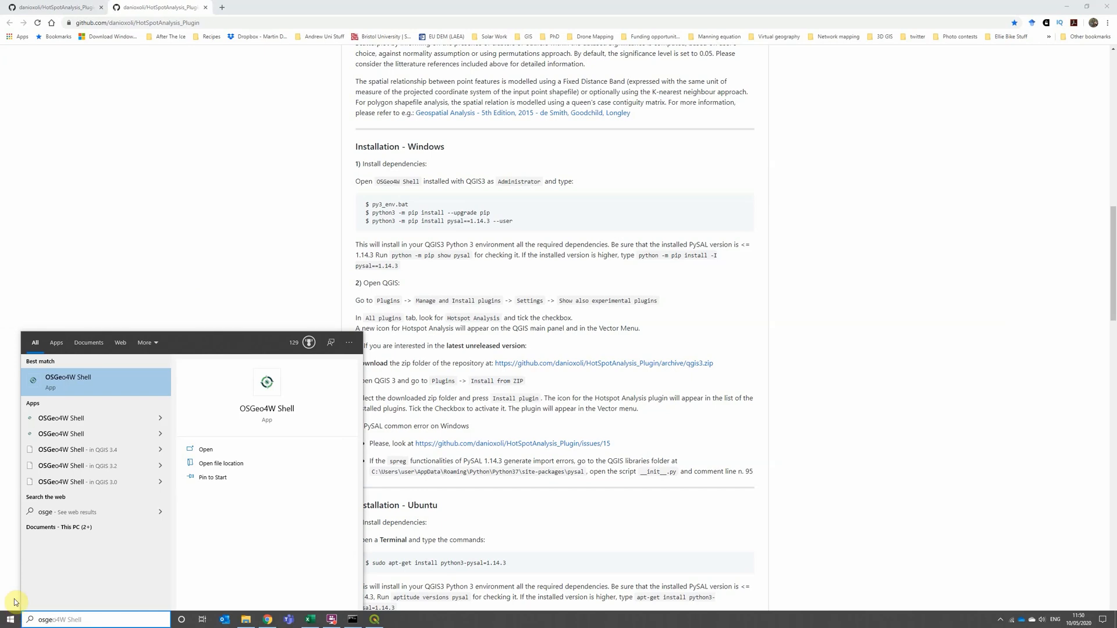
{"action": "right_click", "coordinate": [72, 420]}
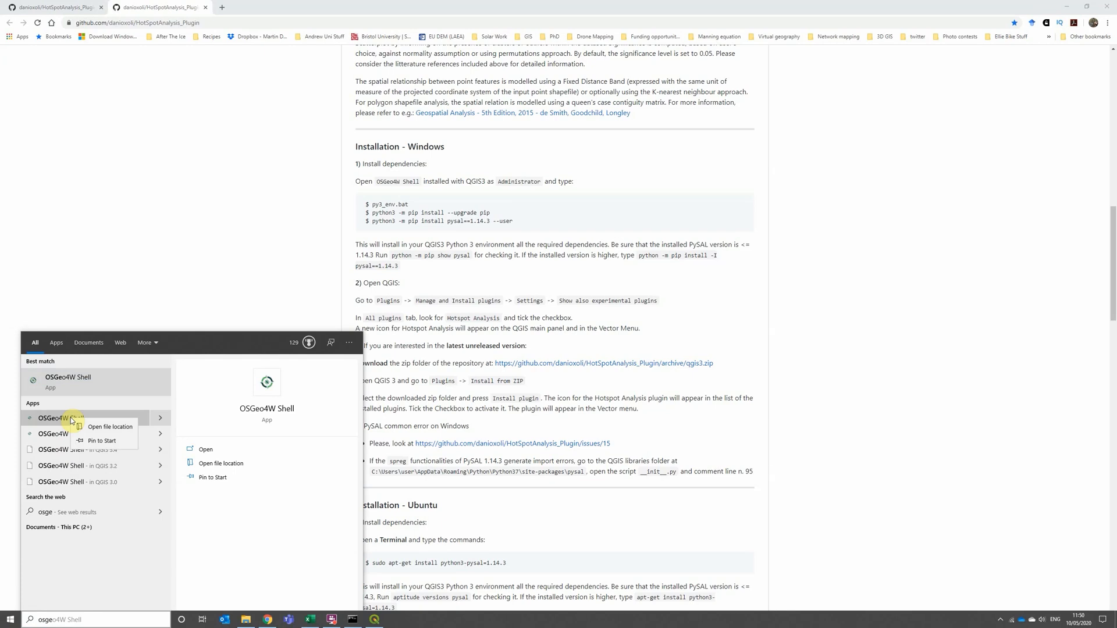
{"action": "left_click", "coordinate": [102, 428]}
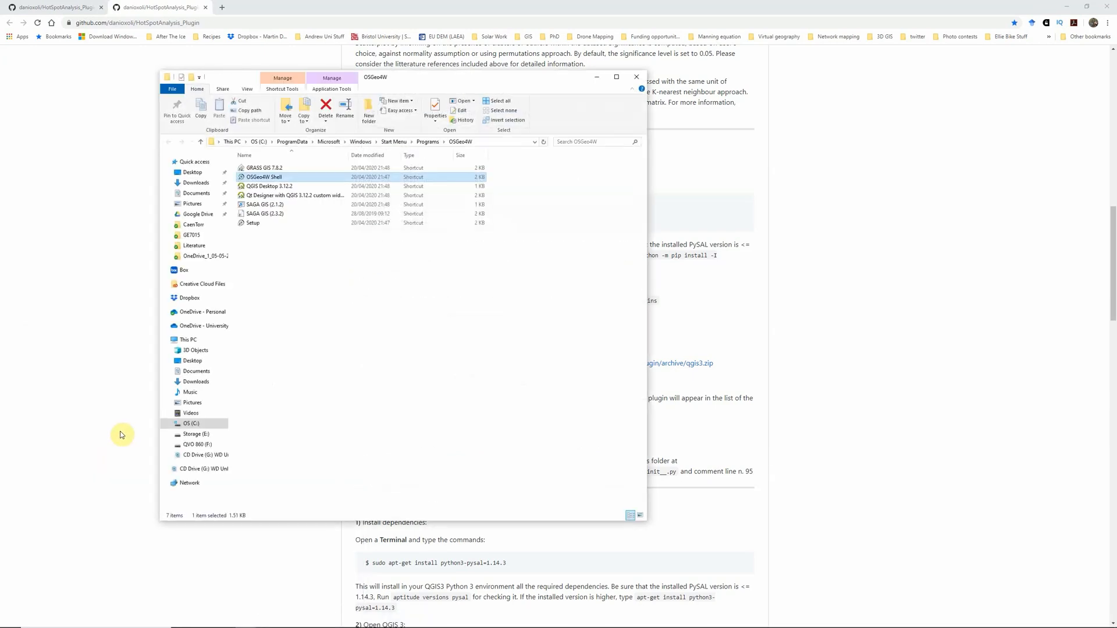
{"action": "right_click", "coordinate": [269, 181]}
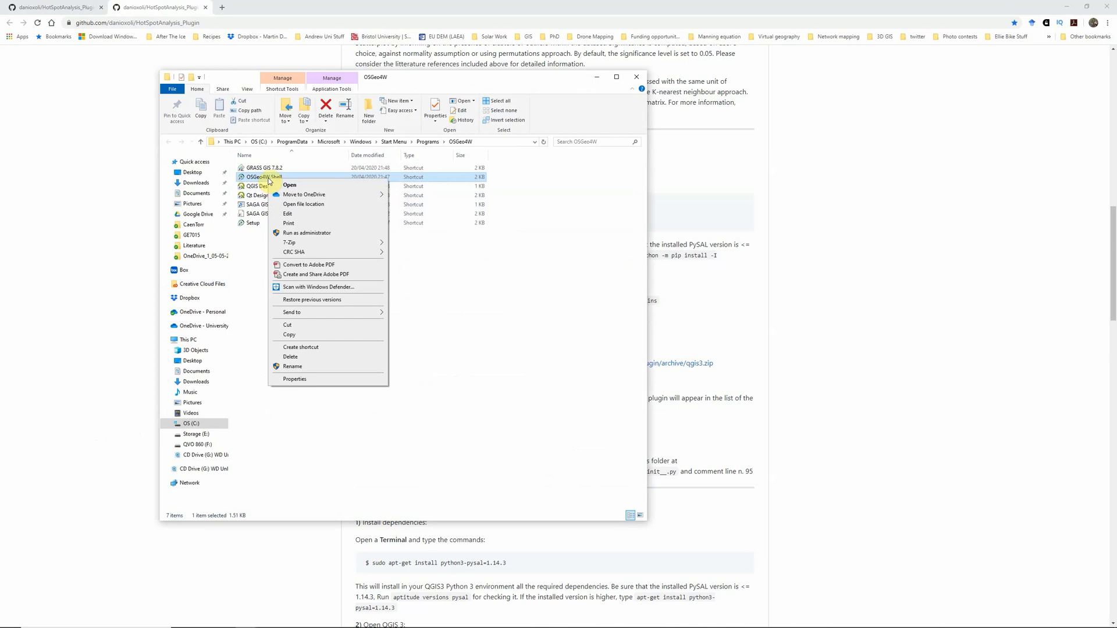
{"action": "left_click", "coordinate": [304, 235]}
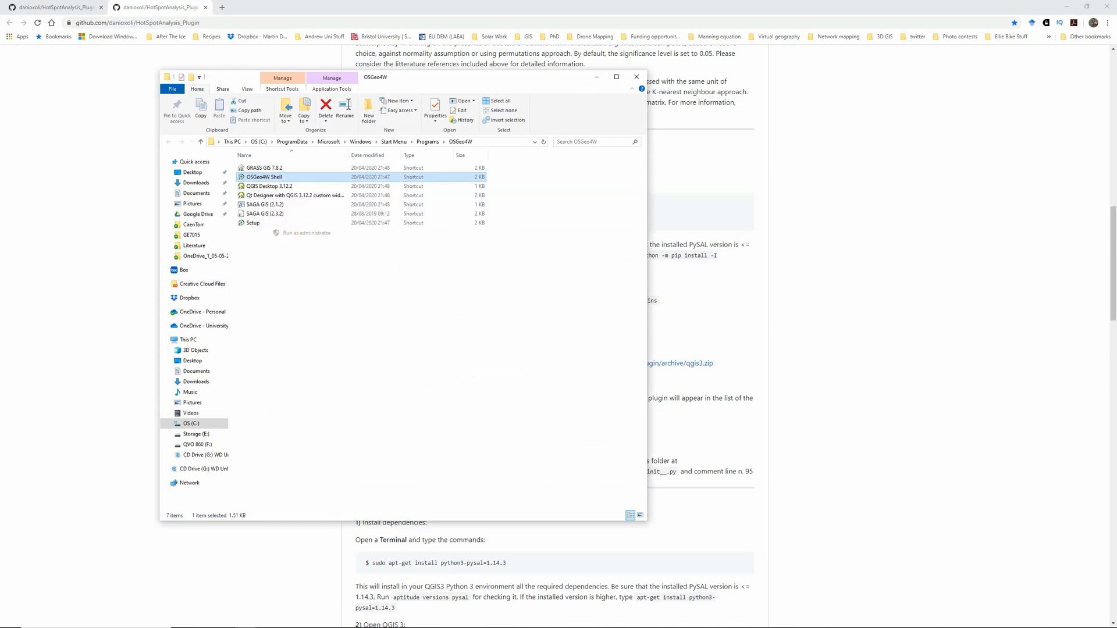
Step: Minimize the OSGeo4W folder window and move the shell window clear of the installation commands on the web page
{"action": "left_click", "coordinate": [596, 77]}
{"action": "left_click_drag", "start_coordinate": [403, 165], "coordinate": [692, 169]}
{"action": "left_click", "coordinate": [331, 243]}
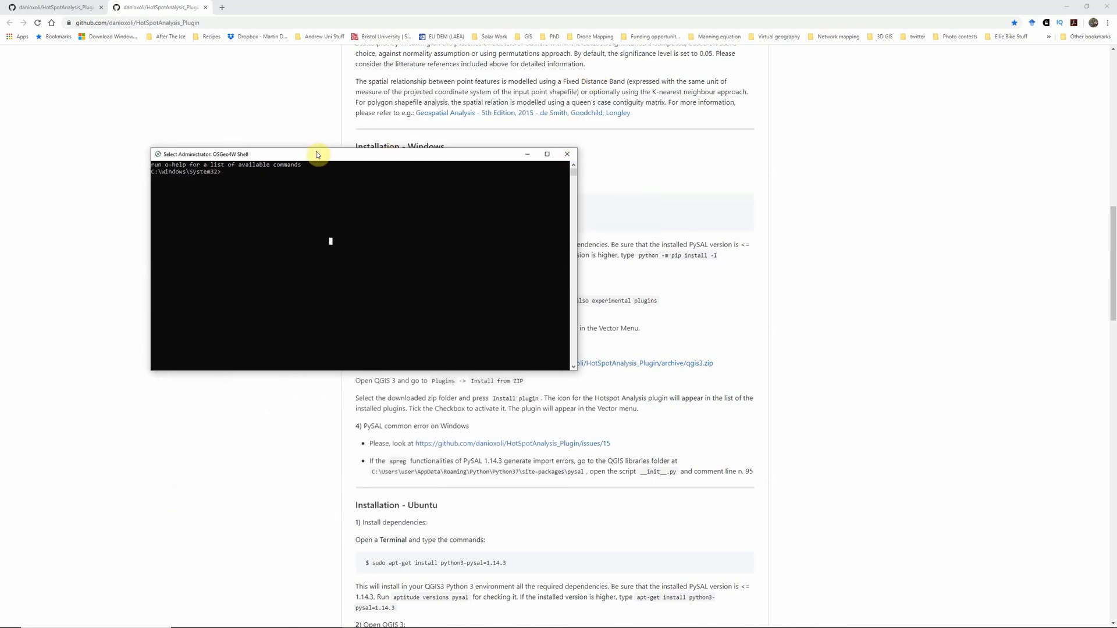
{"action": "left_click_drag", "start_coordinate": [317, 154], "coordinate": [638, 280]}
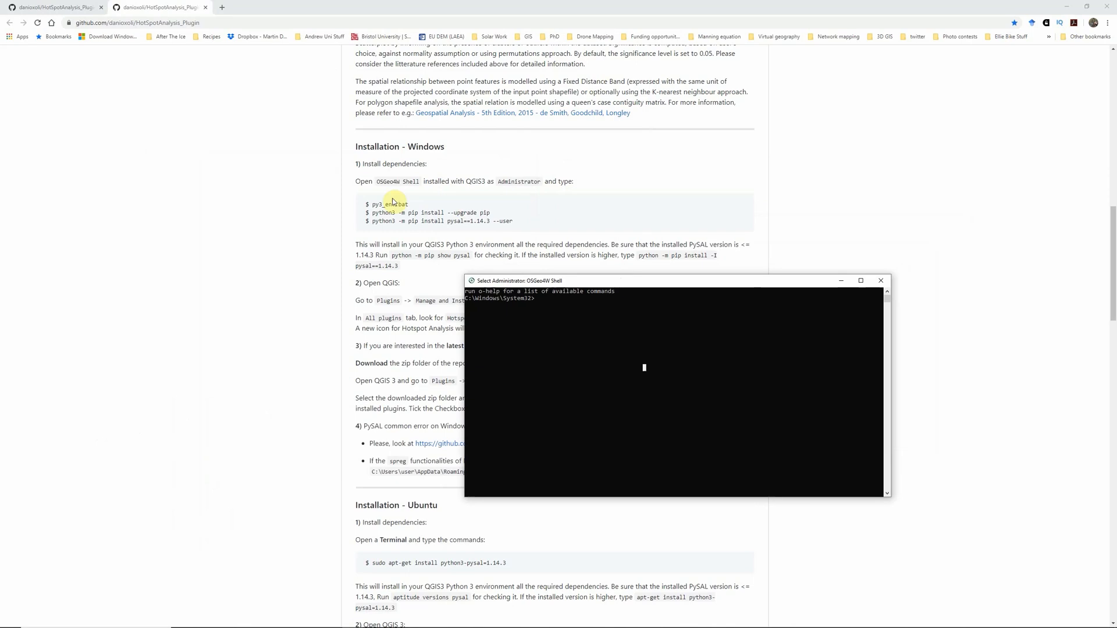
Step: Copy the py3_env.bat command from the Windows installation instructions and run it in the administrator OSGeo4W Shell
{"action": "left_click", "coordinate": [374, 202]}
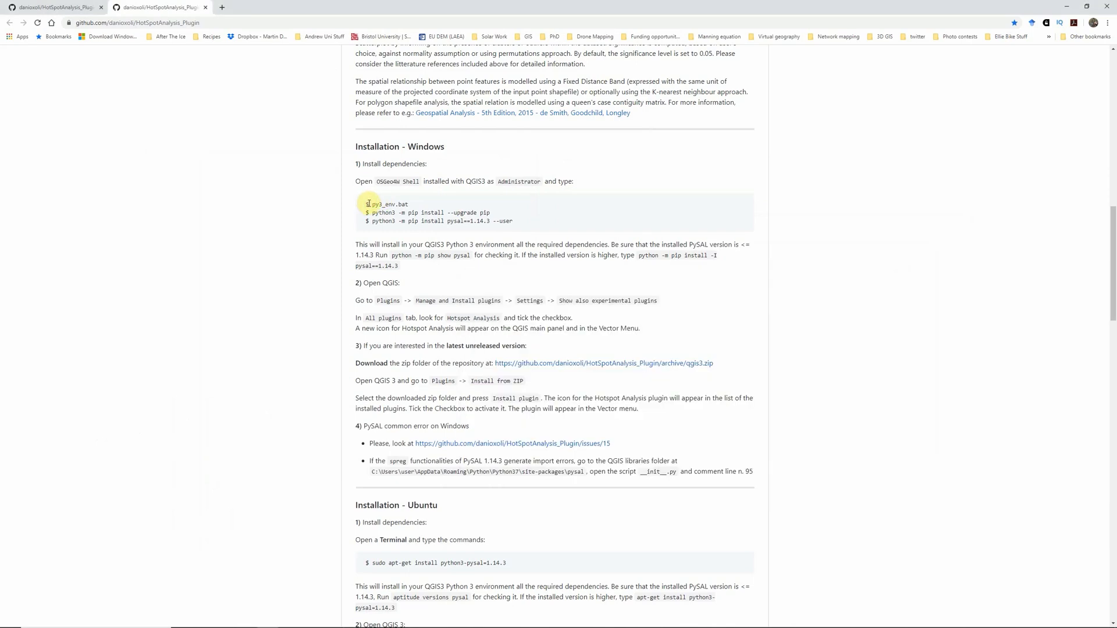
{"action": "left_click_drag", "start_coordinate": [369, 203], "coordinate": [408, 205]}
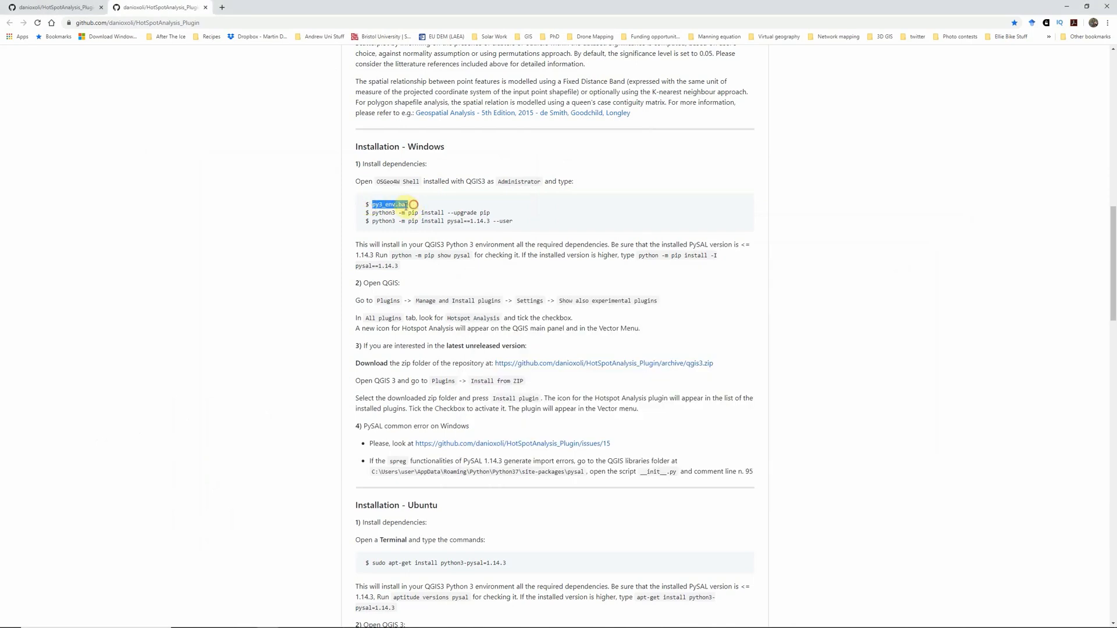
{"action": "right_click", "coordinate": [413, 205]}
{"action": "left_click", "coordinate": [411, 210]}
{"action": "mouse_move", "coordinate": [317, 625]}
{"action": "mouse_move", "coordinate": [351, 620]}
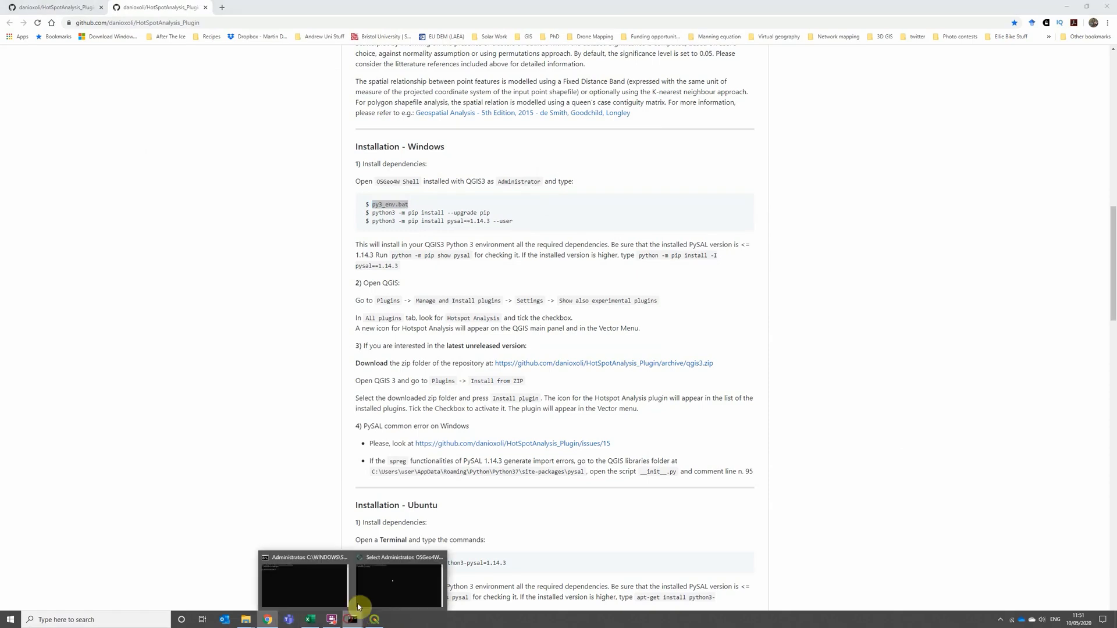
{"action": "mouse_move", "coordinate": [391, 578]}
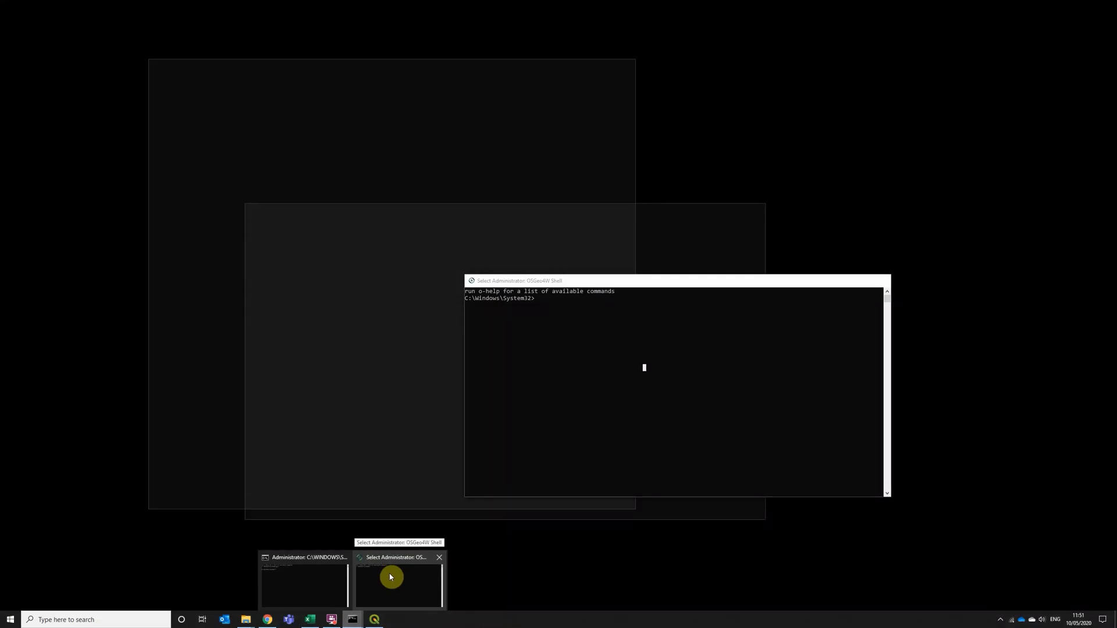
{"action": "left_click", "coordinate": [391, 577]}
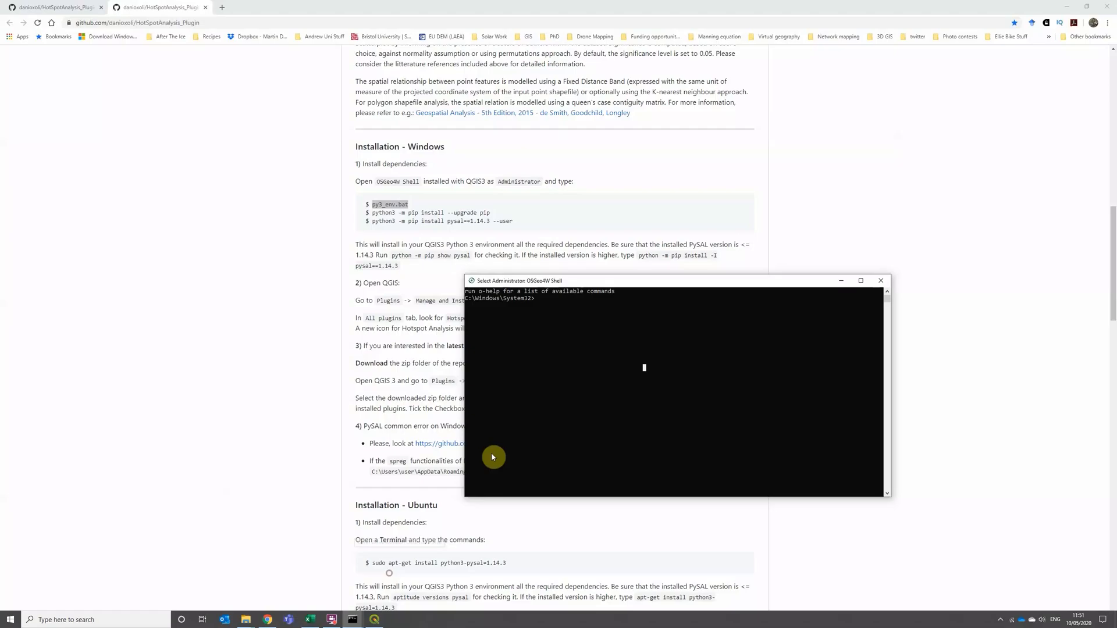
{"action": "key", "text": "ctrl+v"}
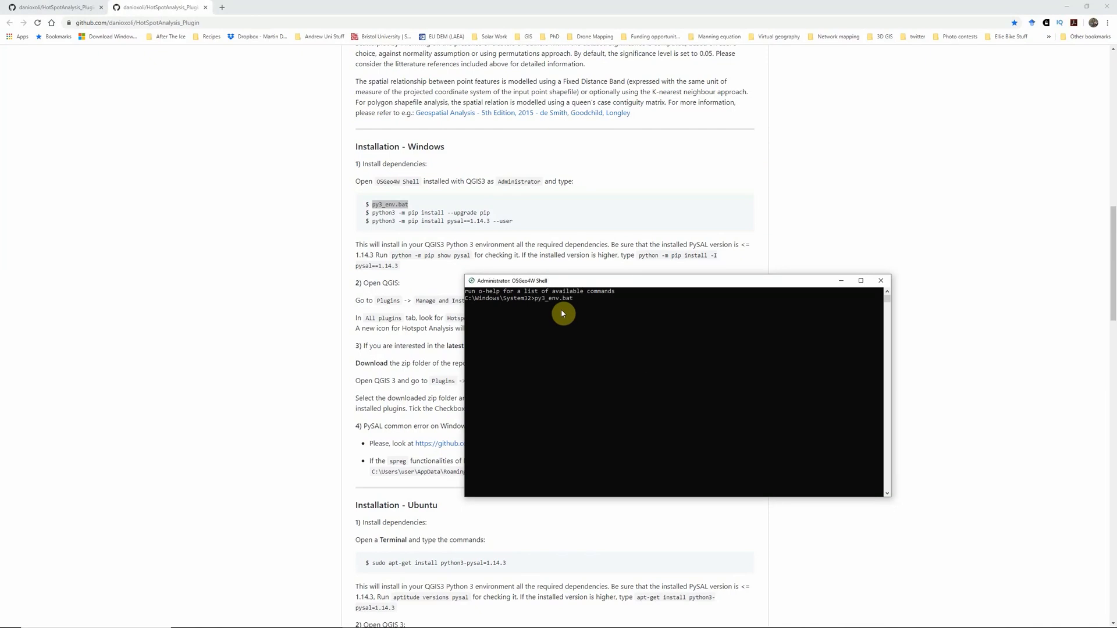
{"action": "key", "text": "Return"}
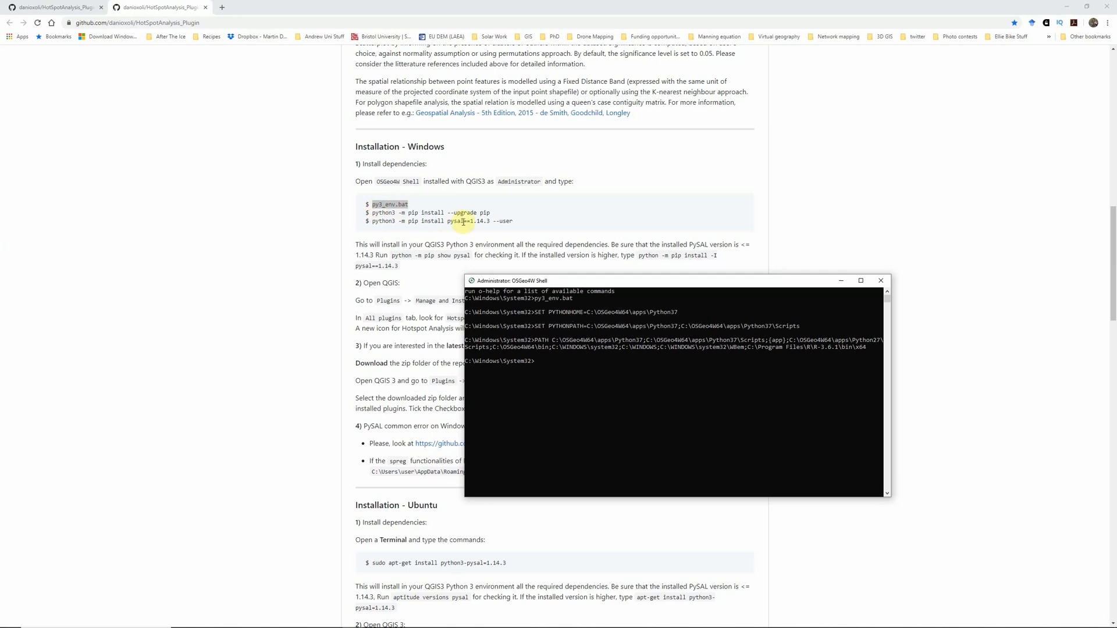
Step: Copy the python3 -m pip install --upgrade pip command from the Windows installation instructions and run it in the administrator OSGeo4W Shell
{"action": "left_click", "coordinate": [373, 213]}
{"action": "left_click_drag", "start_coordinate": [373, 213], "coordinate": [491, 215]}
{"action": "right_click", "coordinate": [492, 215]}
{"action": "left_click", "coordinate": [494, 220]}
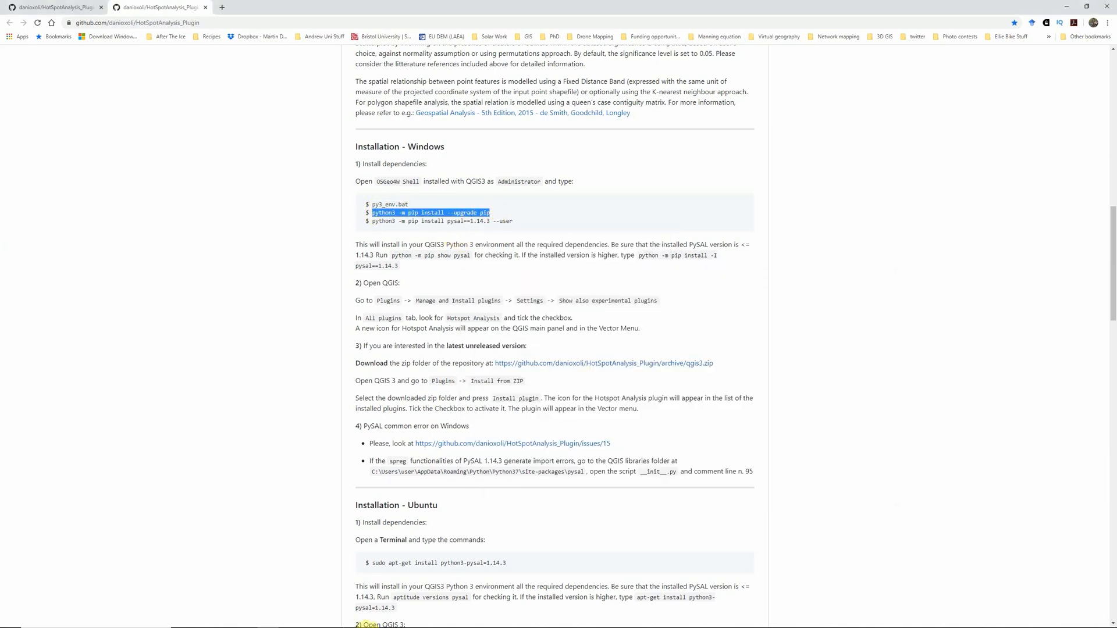
{"action": "mouse_move", "coordinate": [353, 619]}
{"action": "left_click", "coordinate": [382, 603]}
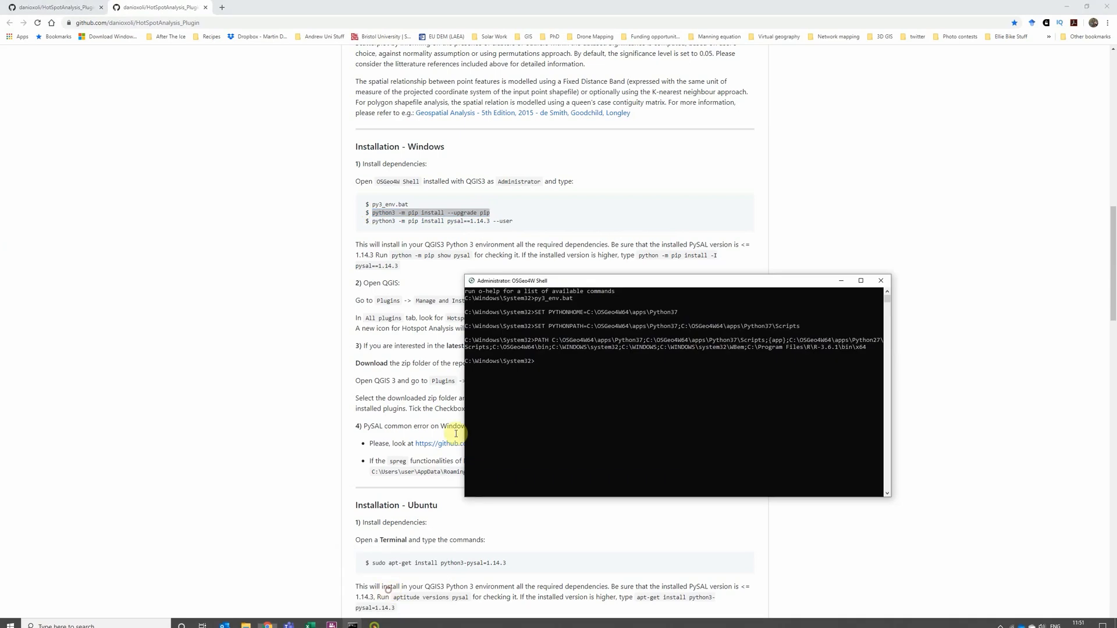
{"action": "key", "text": "ctrl+v"}
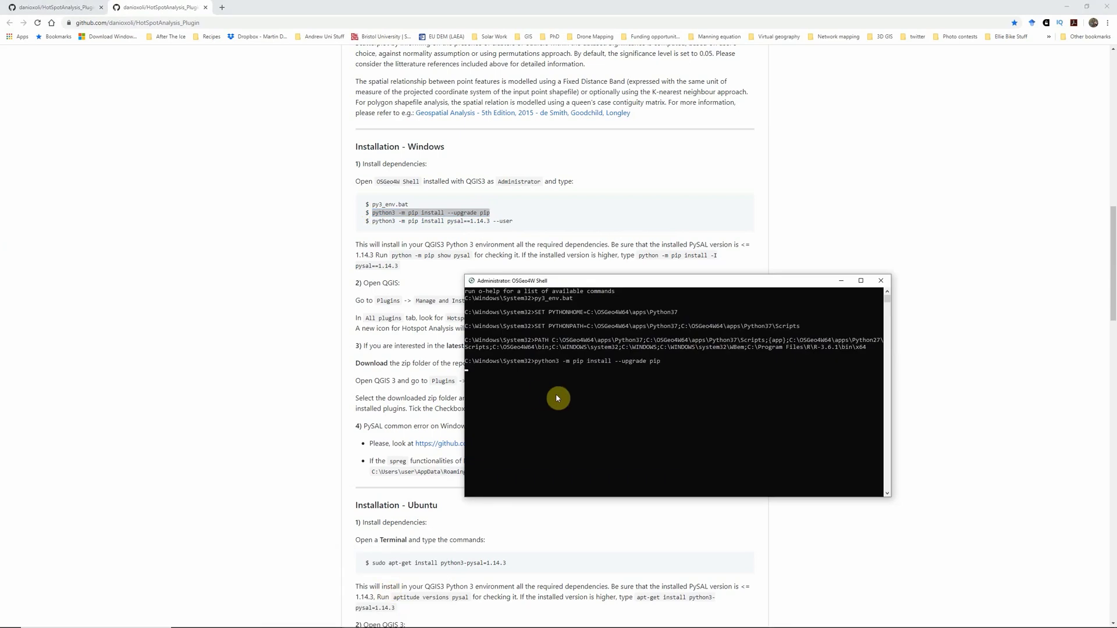
{"action": "key", "text": "Return"}
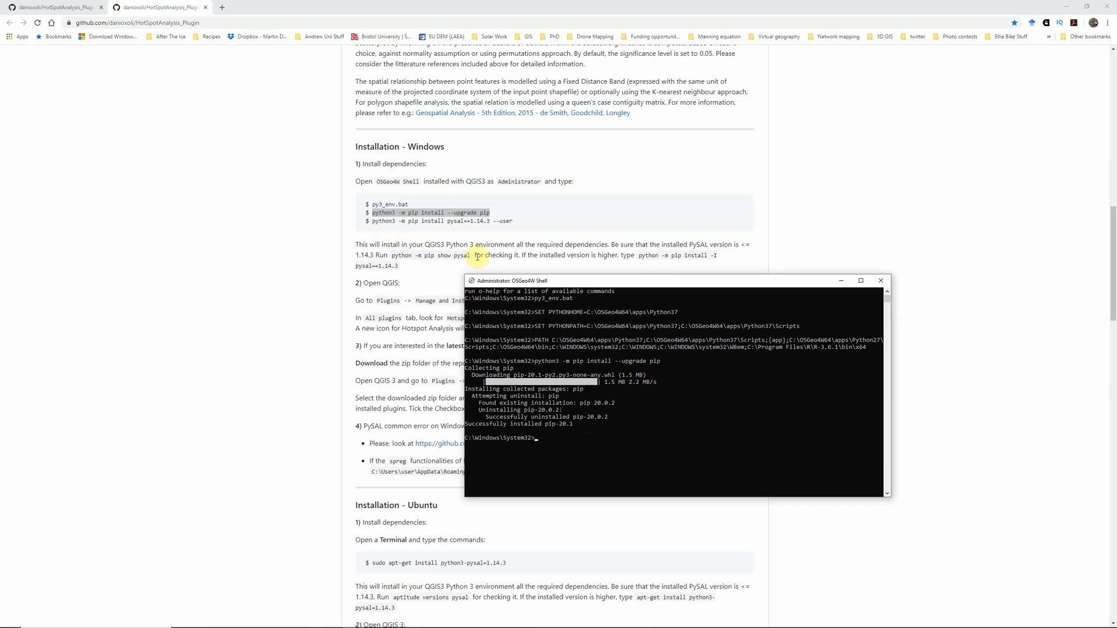
Step: Copy the python3 -m pip install pysal==1.14.3 --user command from the README and run it in the OSGeo4W Shell
{"action": "left_click_drag", "start_coordinate": [372, 222], "coordinate": [515, 220]}
{"action": "right_click", "coordinate": [518, 218]}
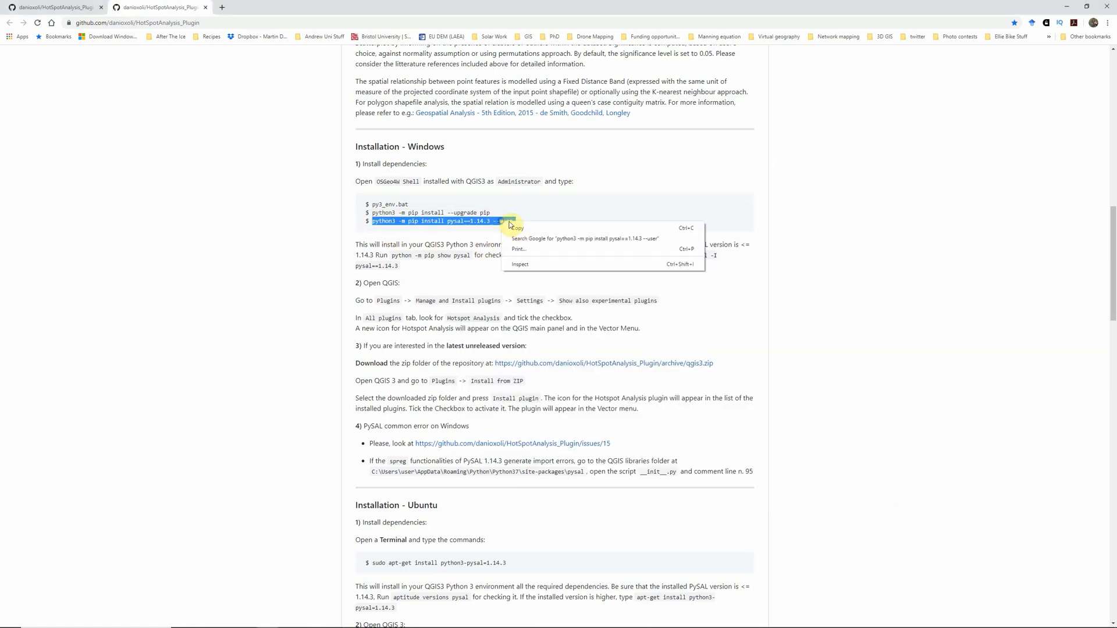
{"action": "left_click", "coordinate": [517, 232]}
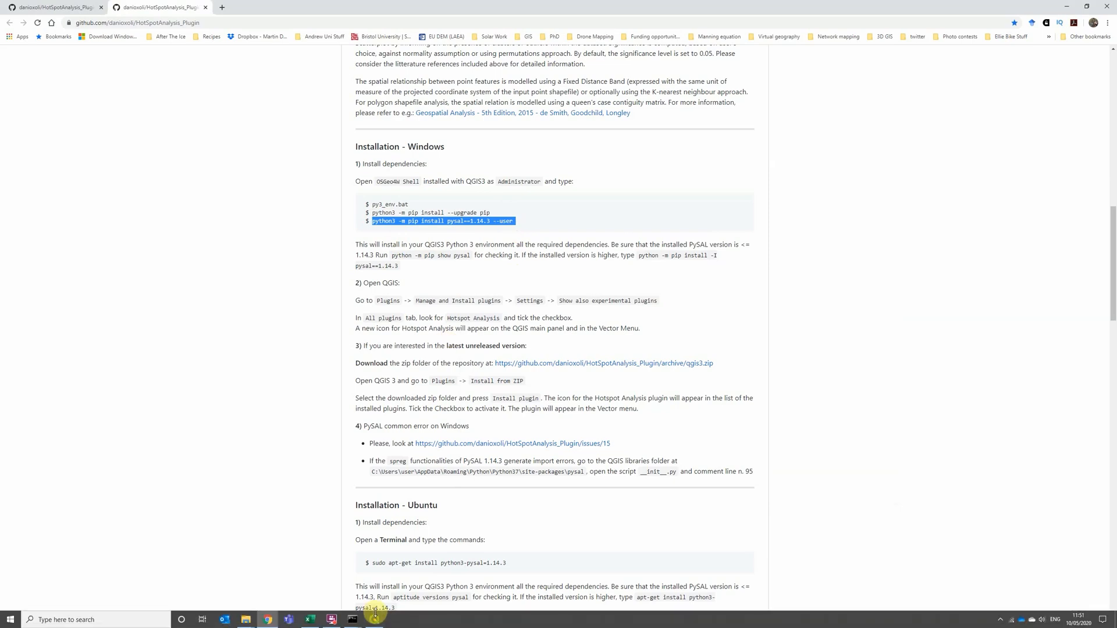
{"action": "left_click", "coordinate": [395, 582]}
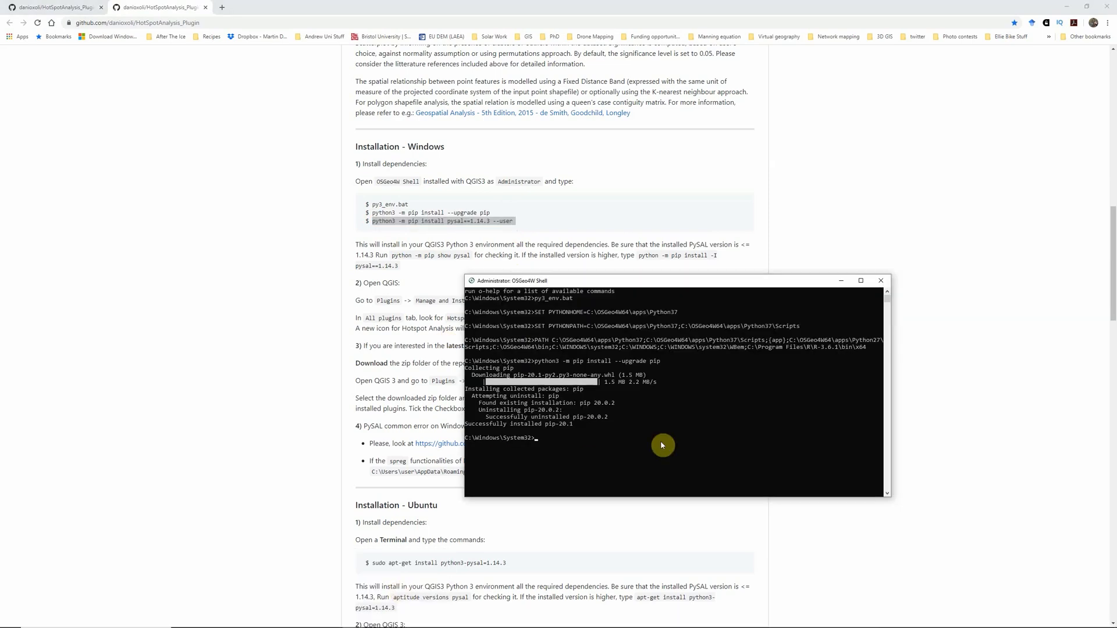
{"action": "key", "text": "ctrl+v"}
{"action": "key", "text": "Return"}
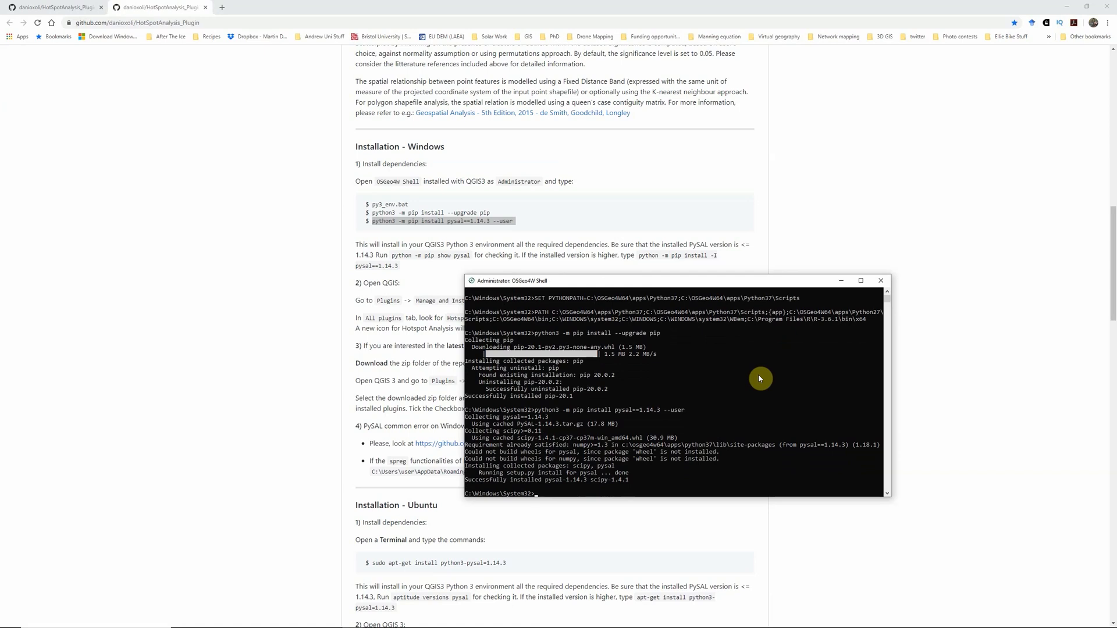
Step: Close the open QGIS window with the London crime project and relaunch QGIS from the OSGeo4W Shell with the qgis command
{"action": "mouse_move", "coordinate": [339, 627]}
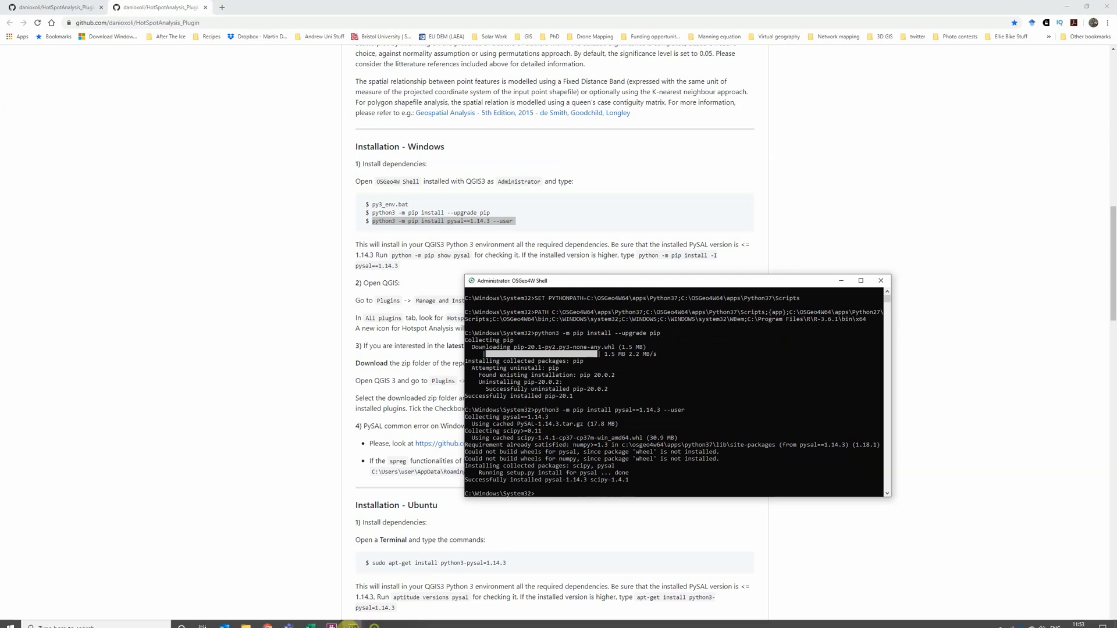
{"action": "left_click", "coordinate": [373, 620]}
{"action": "left_click", "coordinate": [763, 207]}
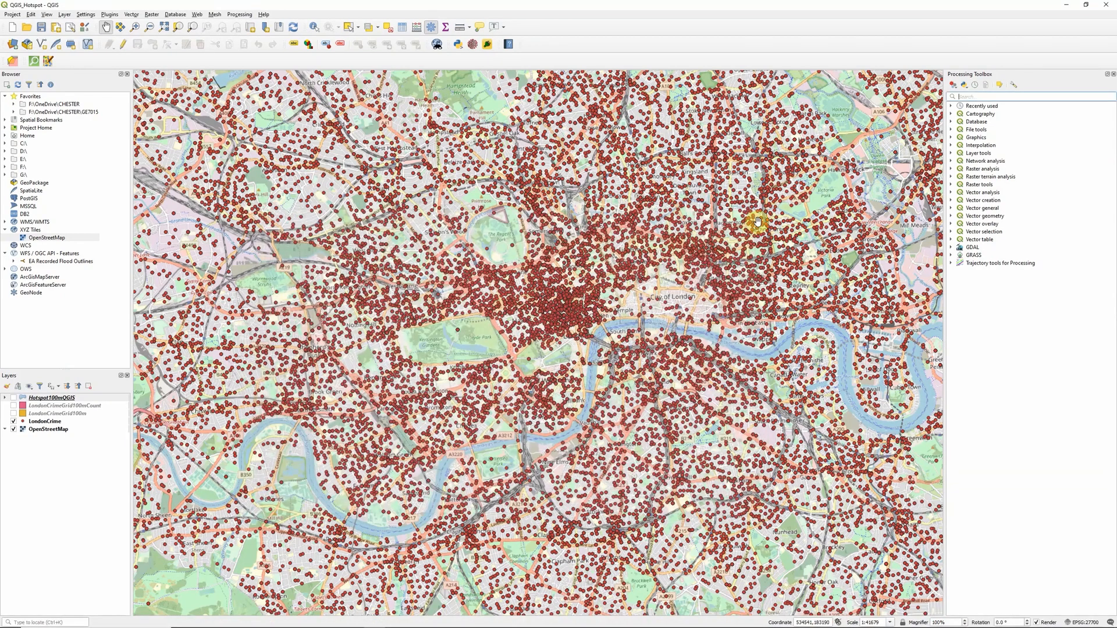
{"action": "left_click", "coordinate": [1106, 5]}
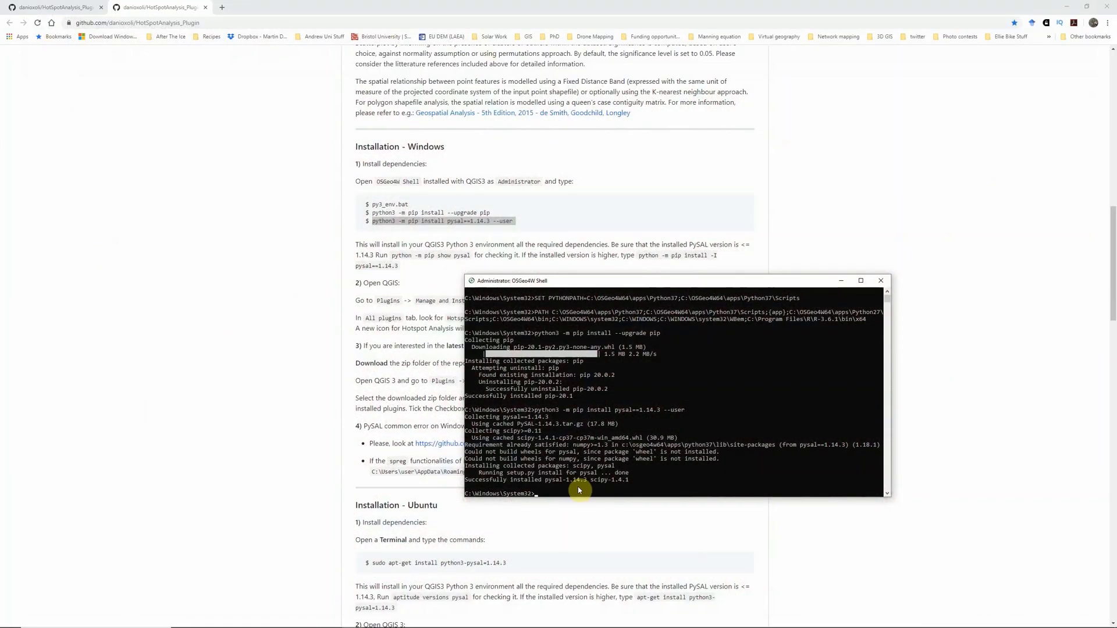
{"action": "type", "text": "qgis"}
{"action": "key", "text": "Return"}
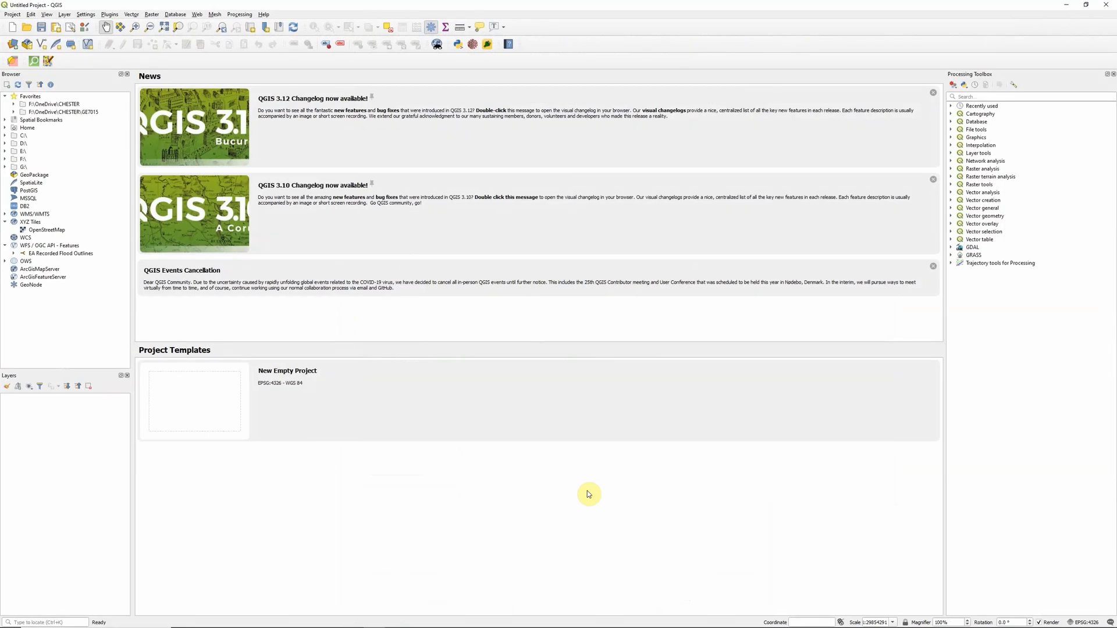
Step: Start a new empty project, search all plugins for "hotspo" and install the Hotspot Analysis plugin
{"action": "left_click", "coordinate": [11, 29]}
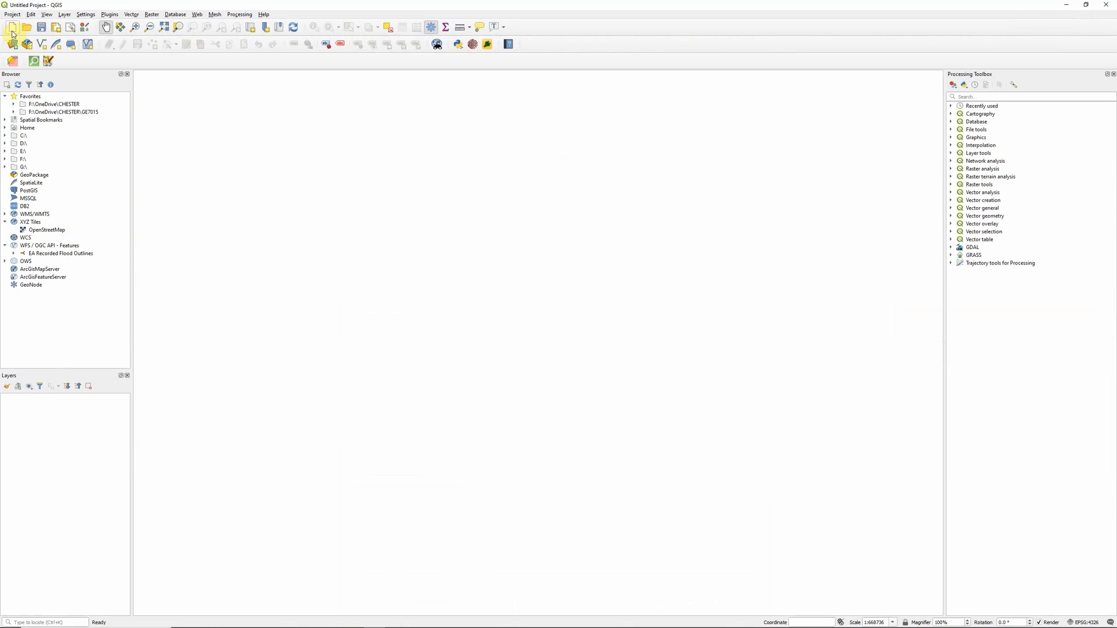
{"action": "left_click", "coordinate": [110, 14]}
{"action": "left_click", "coordinate": [125, 23]}
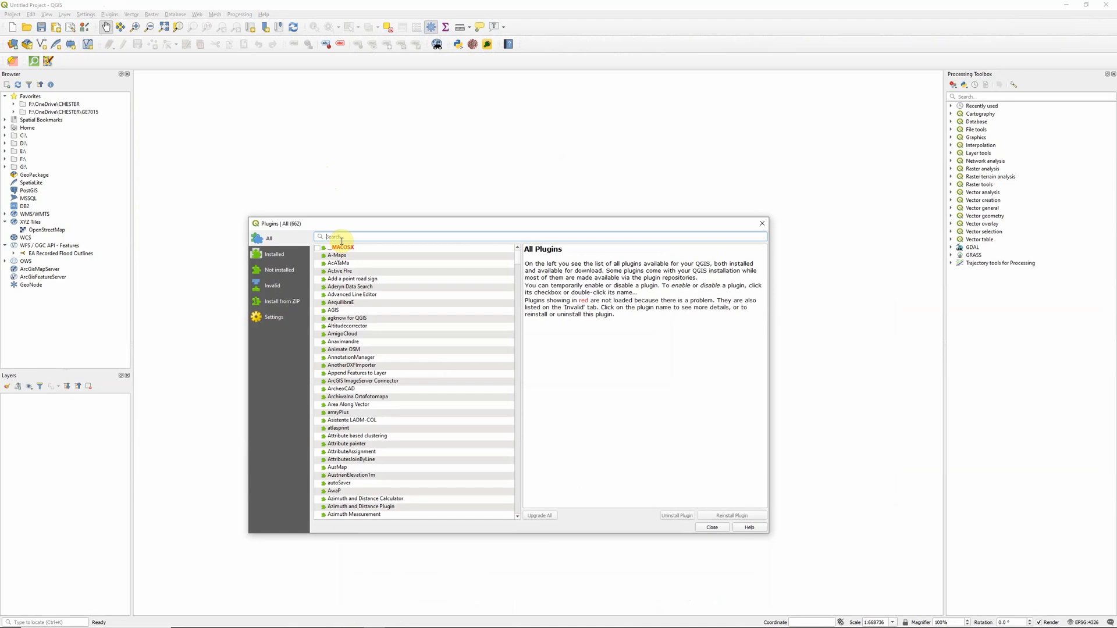
{"action": "type", "text": "hotspo"}
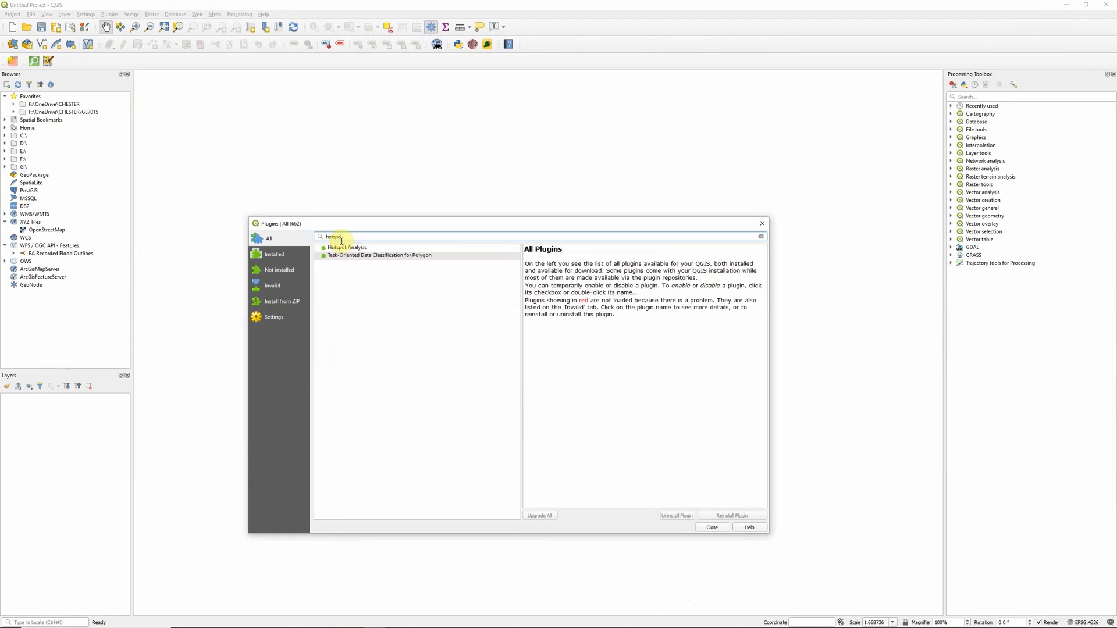
{"action": "left_click", "coordinate": [392, 248]}
{"action": "left_click", "coordinate": [720, 516]}
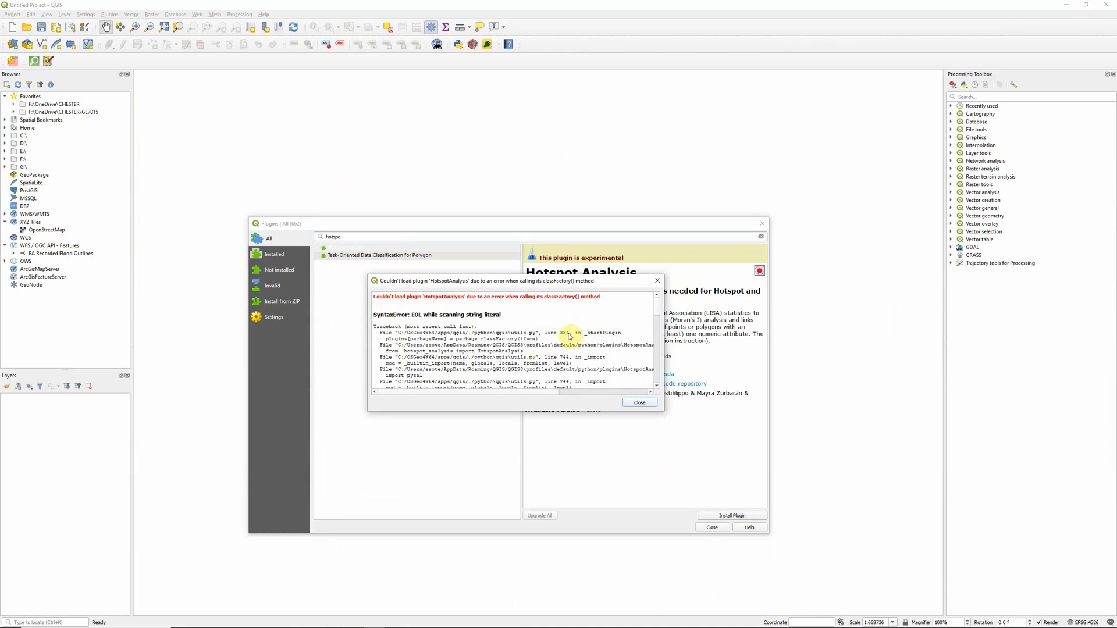
Step: Read through the HotspotAnalysis load error's traceback, and close both the error message and the plugin manager
{"action": "scroll", "coordinate": [569, 336], "scroll_direction": "down", "scroll_amount": 5}
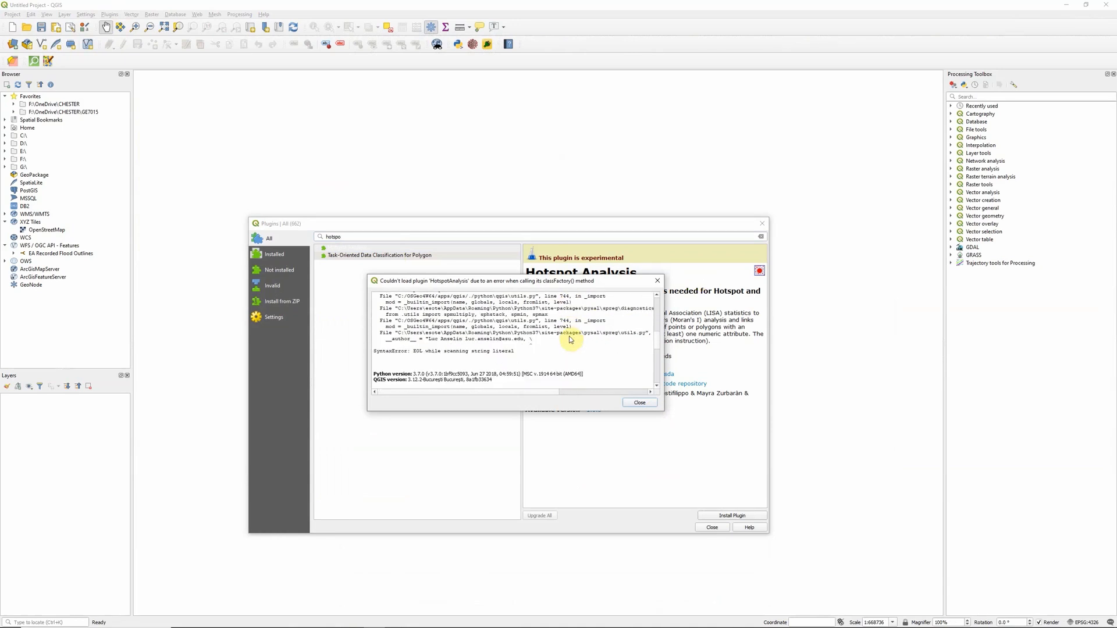
{"action": "left_click", "coordinate": [657, 280]}
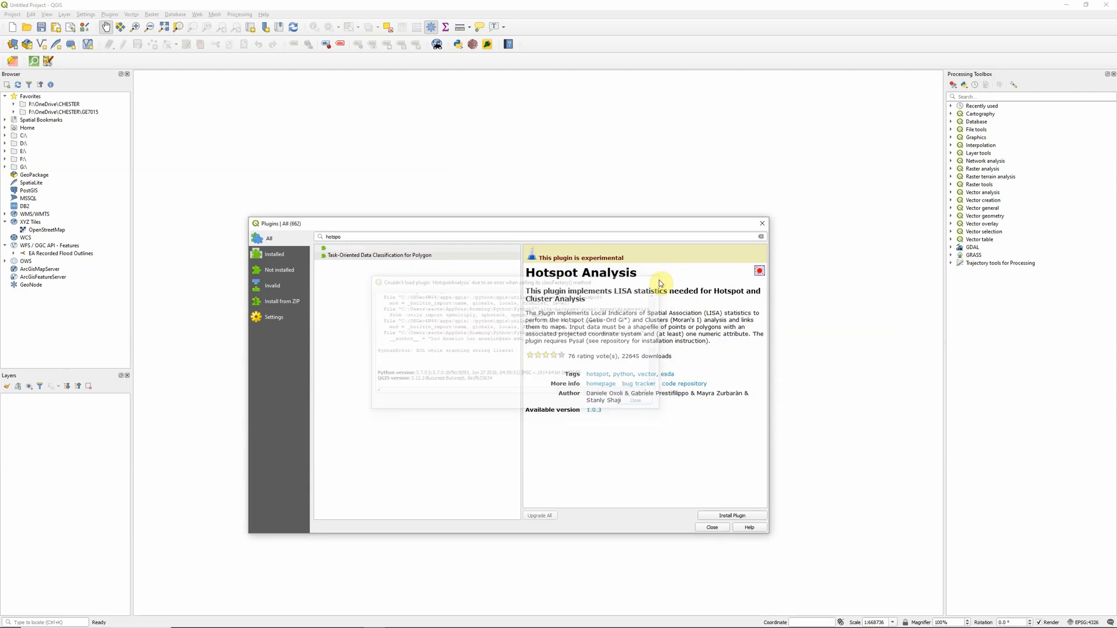
{"action": "left_click", "coordinate": [712, 529]}
Step: Switch back to the plugin's GitHub README in the browser and examine the PySAL common error on Windows notes
{"action": "mouse_move", "coordinate": [272, 622]}
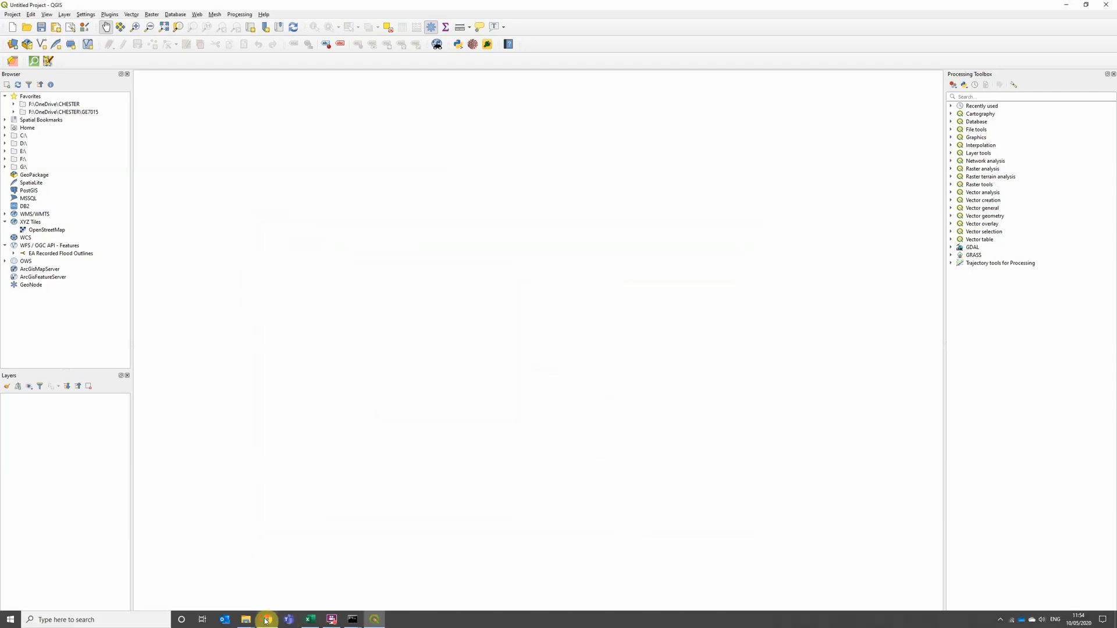
{"action": "left_click", "coordinate": [267, 620]}
{"action": "scroll", "coordinate": [207, 283], "scroll_direction": "down", "scroll_amount": 1}
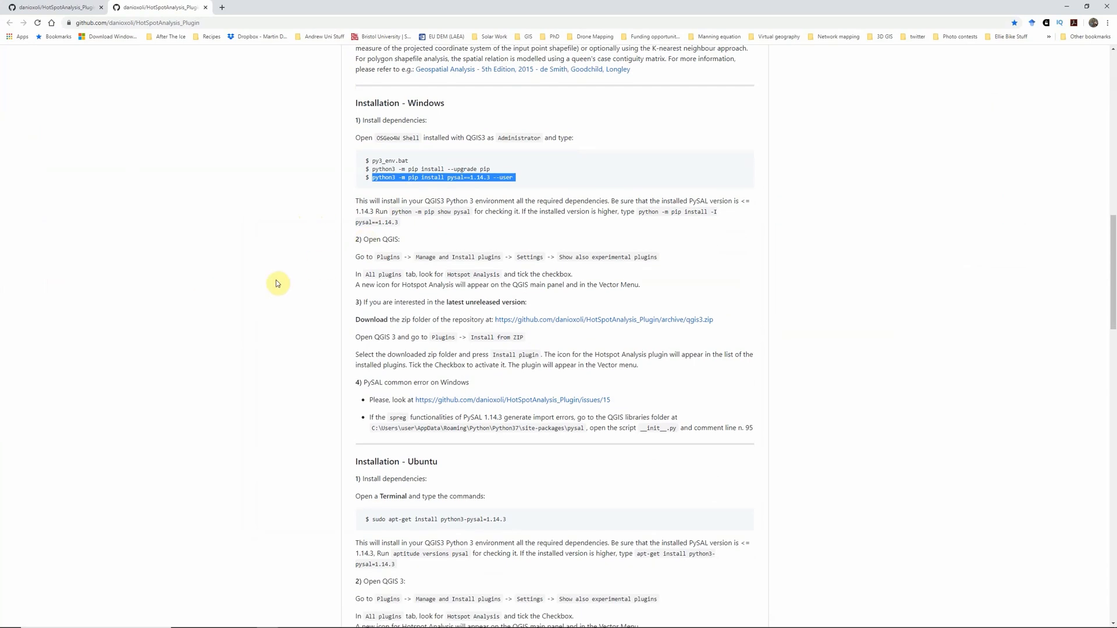
{"action": "scroll", "coordinate": [276, 282], "scroll_direction": "down", "scroll_amount": 1}
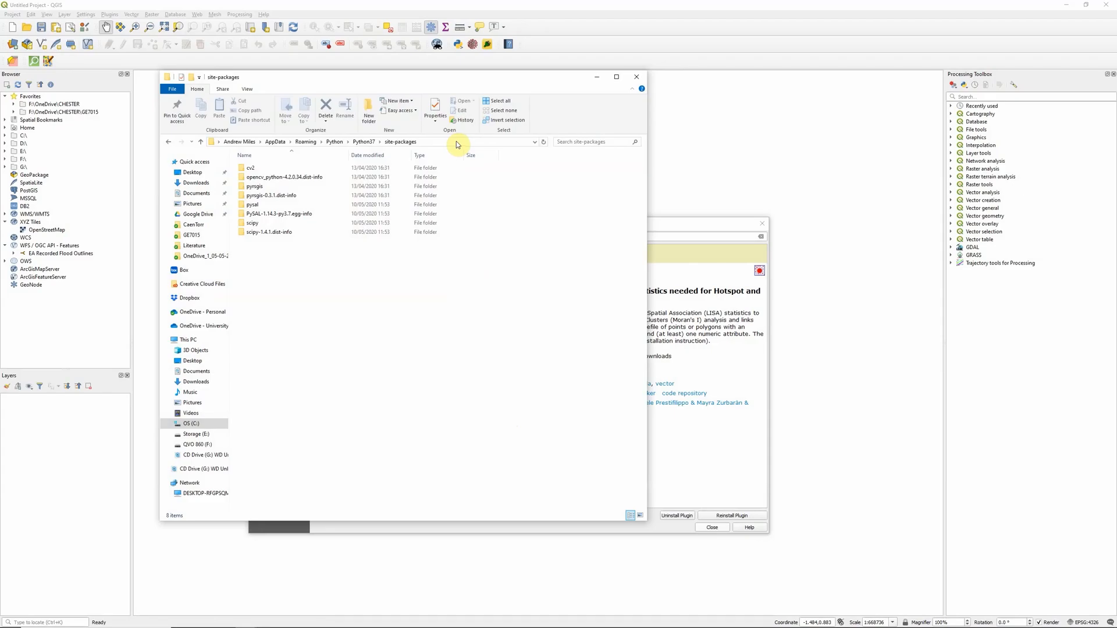
Step: Show the full path of the Python37 site-packages folder and open its pysal subfolder
{"action": "left_click", "coordinate": [457, 145]}
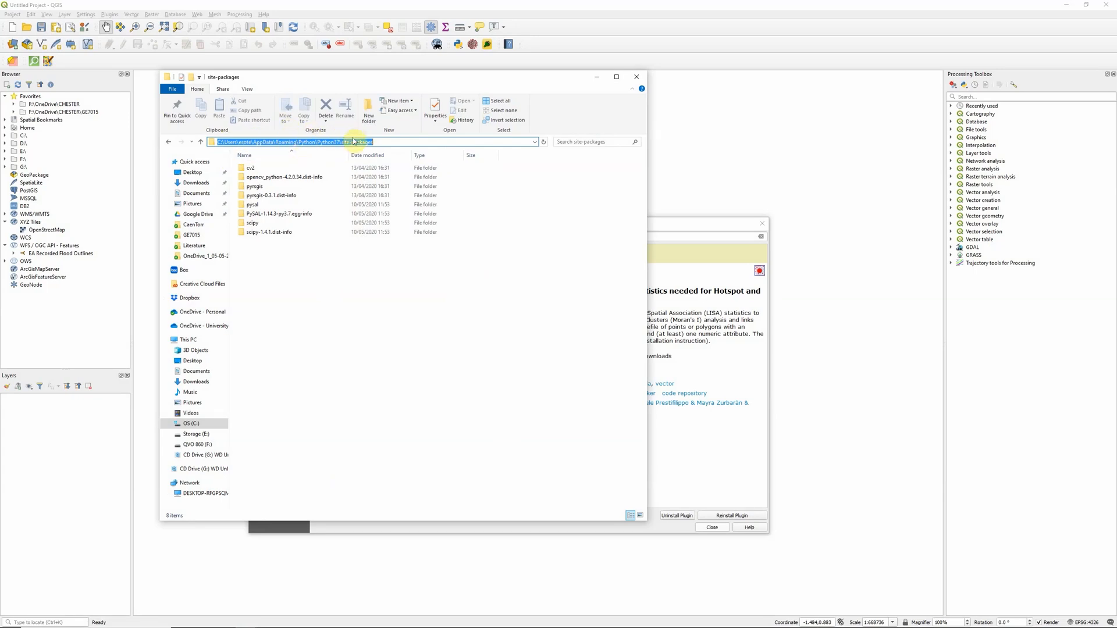
{"action": "left_click", "coordinate": [354, 299]}
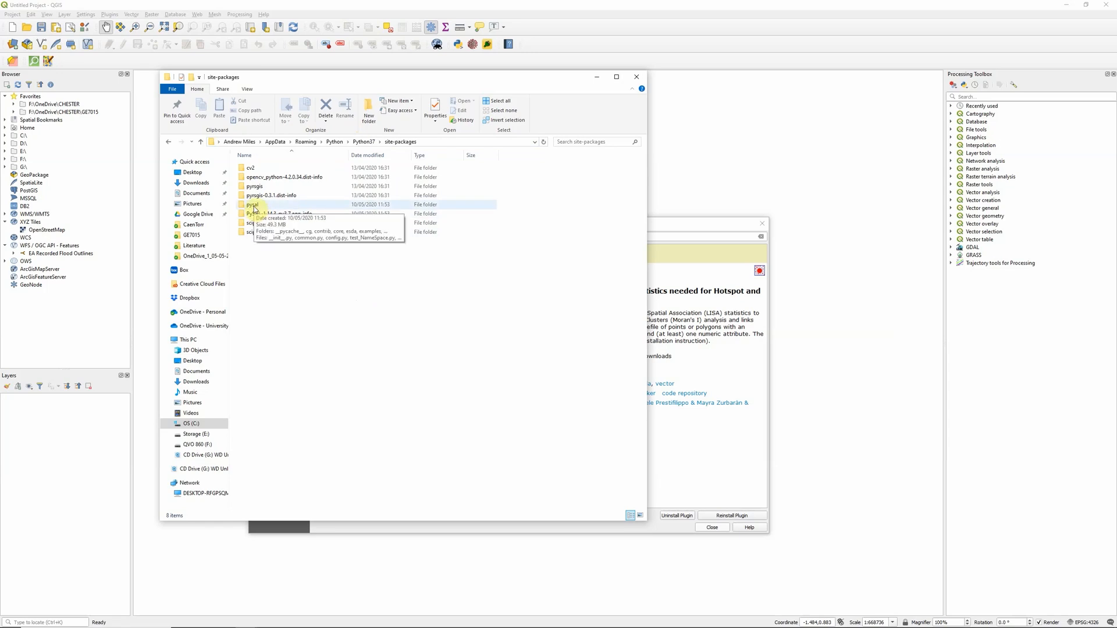
{"action": "double_click", "coordinate": [254, 207]}
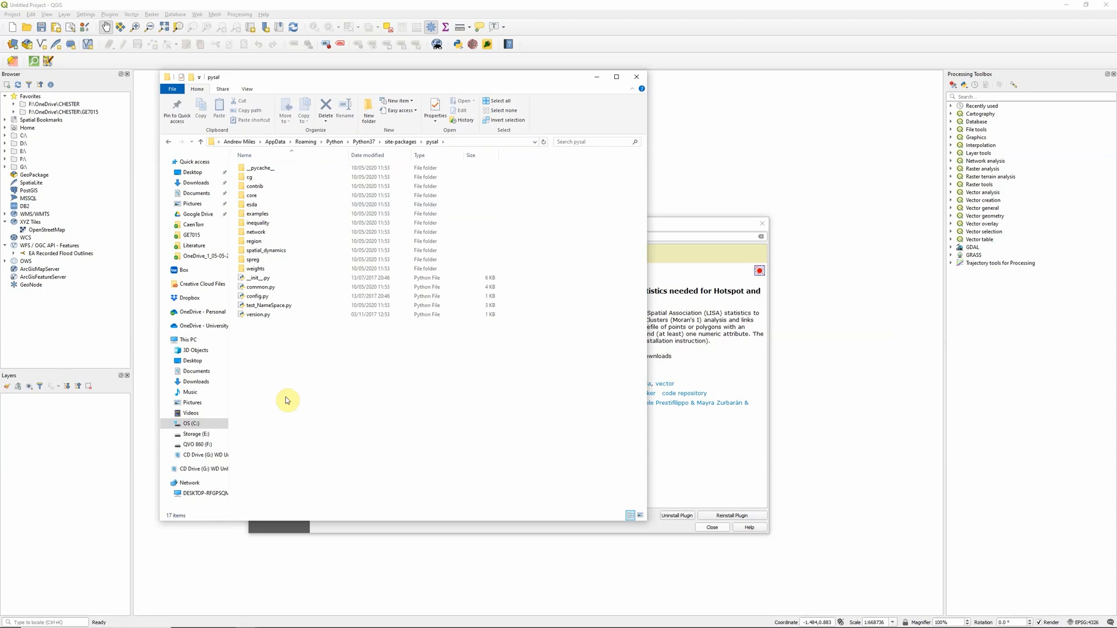
Step: Open __init__.py from the pysal folder in IDLE for editing and widen the editor window
{"action": "right_click", "coordinate": [258, 282]}
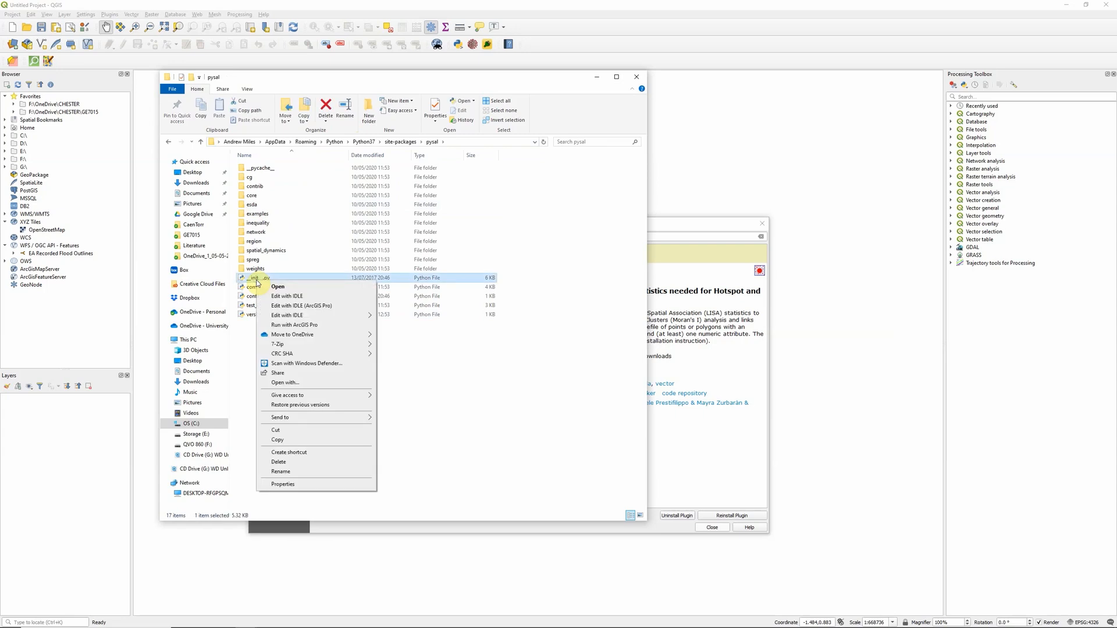
{"action": "left_click", "coordinate": [280, 297]}
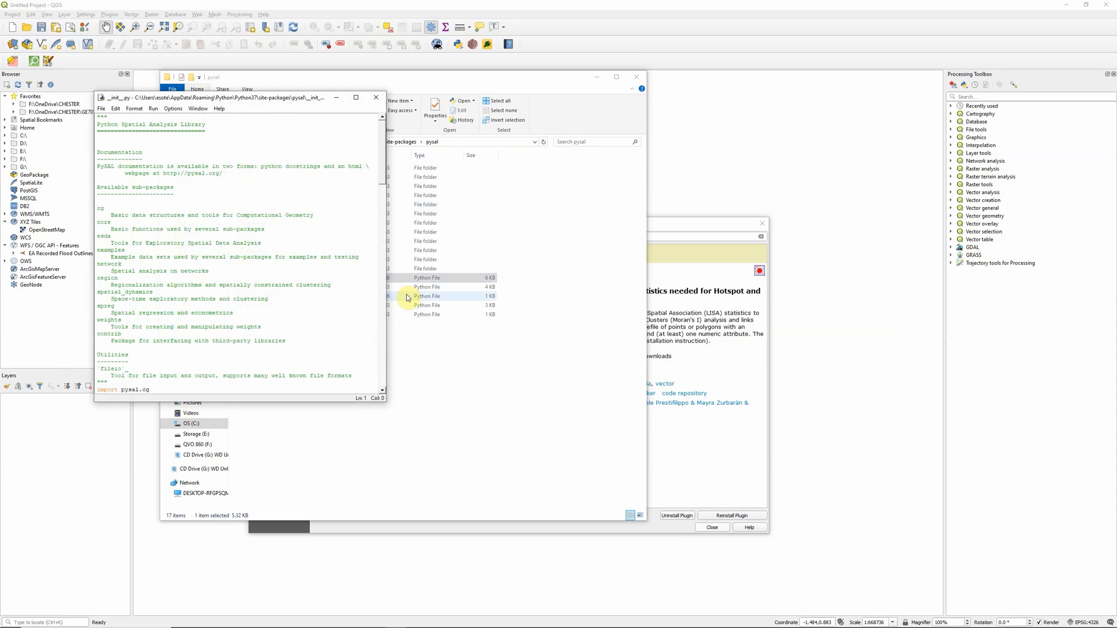
{"action": "left_click_drag", "start_coordinate": [455, 275], "coordinate": [531, 283]}
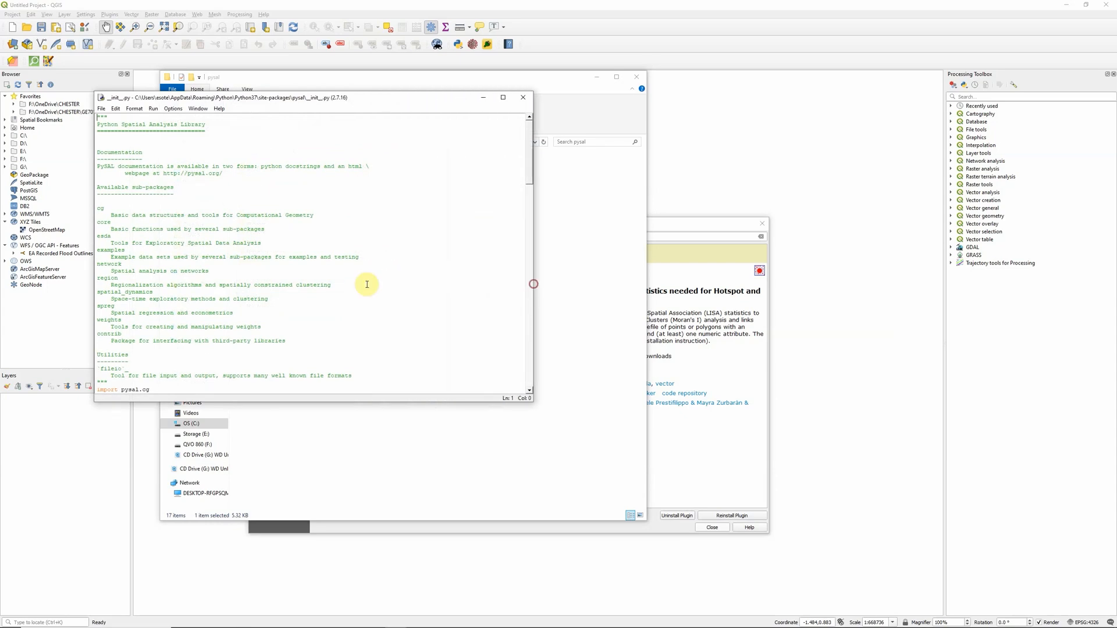
Step: Comment out line 95 of __init__.py, import pysal.spreg, by putting # at its start
{"action": "scroll", "coordinate": [224, 270], "scroll_direction": "down", "scroll_amount": 5}
{"action": "scroll", "coordinate": [221, 267], "scroll_direction": "down", "scroll_amount": 7}
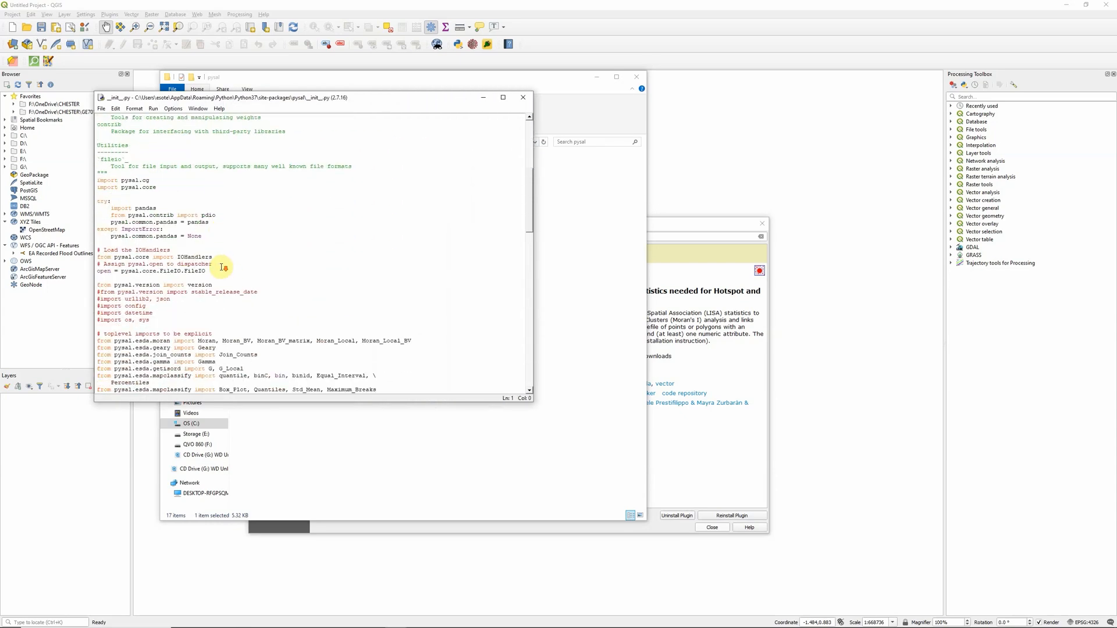
{"action": "left_click", "coordinate": [160, 299]}
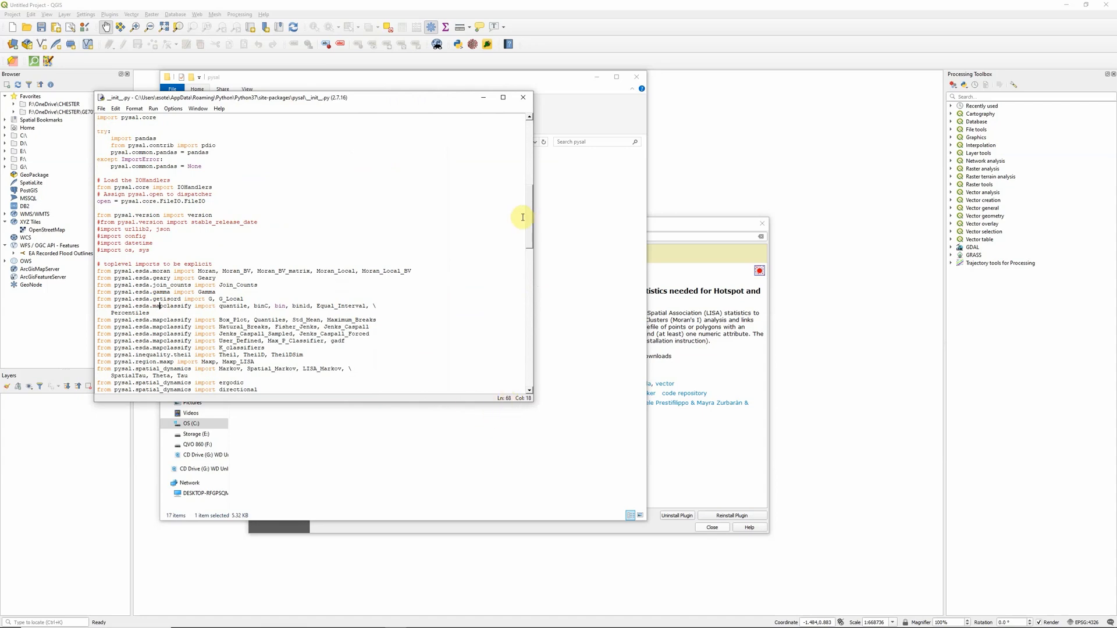
{"action": "key", "text": "Down"}
{"action": "key", "text": "Down"}
{"action": "key", "text": "Down"}
{"action": "key", "text": "Down"}
{"action": "key", "text": "Down"}
{"action": "key", "text": "Down"}
{"action": "key", "text": "Down"}
{"action": "key", "text": "Down"}
{"action": "key", "text": "Down"}
{"action": "key", "text": "Down"}
{"action": "key", "text": "Down"}
{"action": "key", "text": "Down"}
{"action": "key", "text": "Down"}
{"action": "key", "text": "Down"}
{"action": "key", "text": "Down"}
{"action": "key", "text": "Down"}
{"action": "key", "text": "Down"}
{"action": "key", "text": "Down"}
{"action": "key", "text": "Down"}
{"action": "key", "text": "Down"}
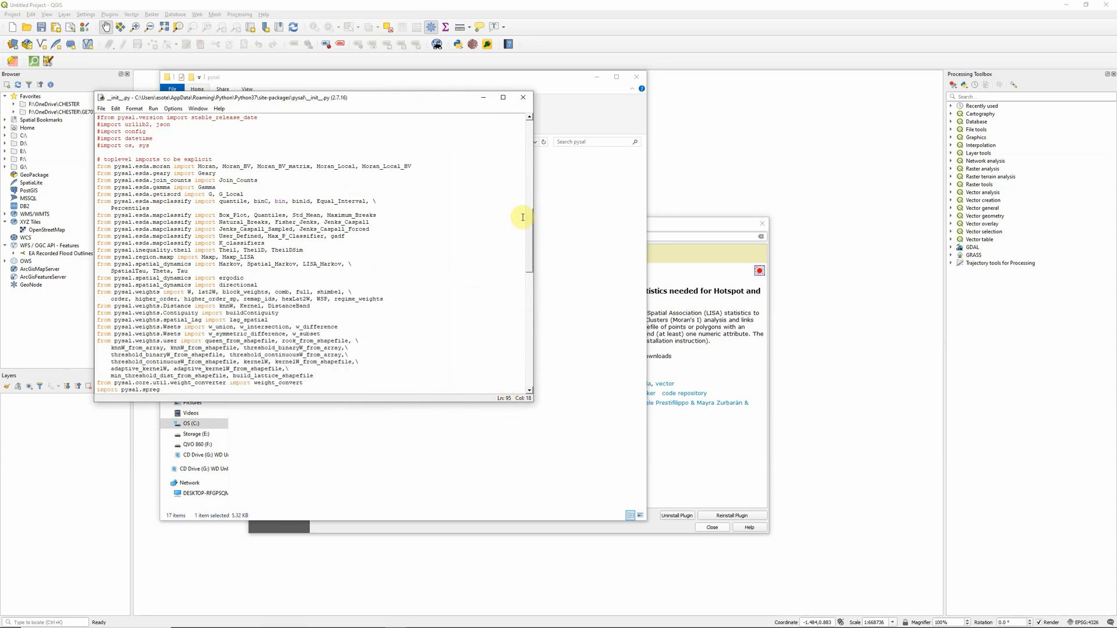
{"action": "key", "text": "ctrl+Left"}
{"action": "type", "text": "#"}
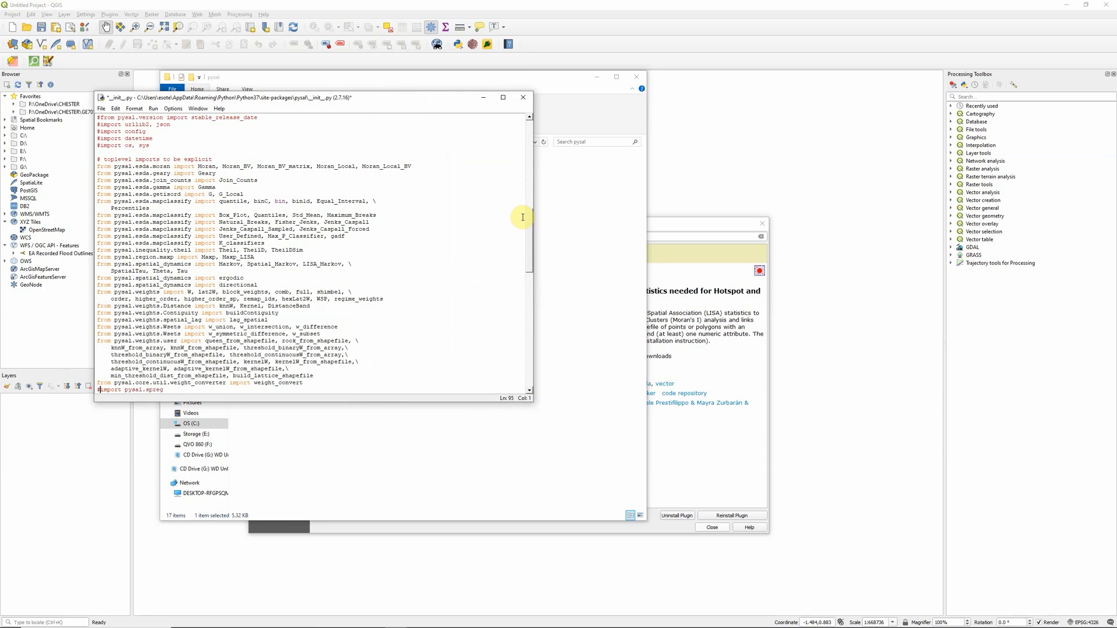
{"action": "scroll", "coordinate": [270, 343], "scroll_direction": "down", "scroll_amount": 2}
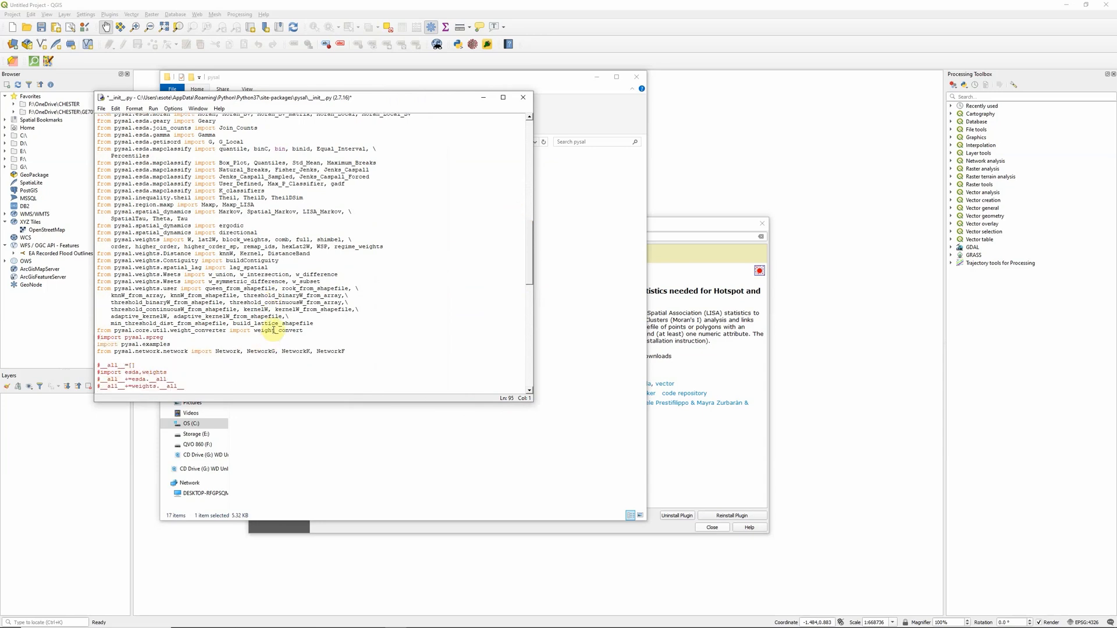
Step: Save the edited __init__.py and close the editor window
{"action": "left_click", "coordinate": [100, 109]}
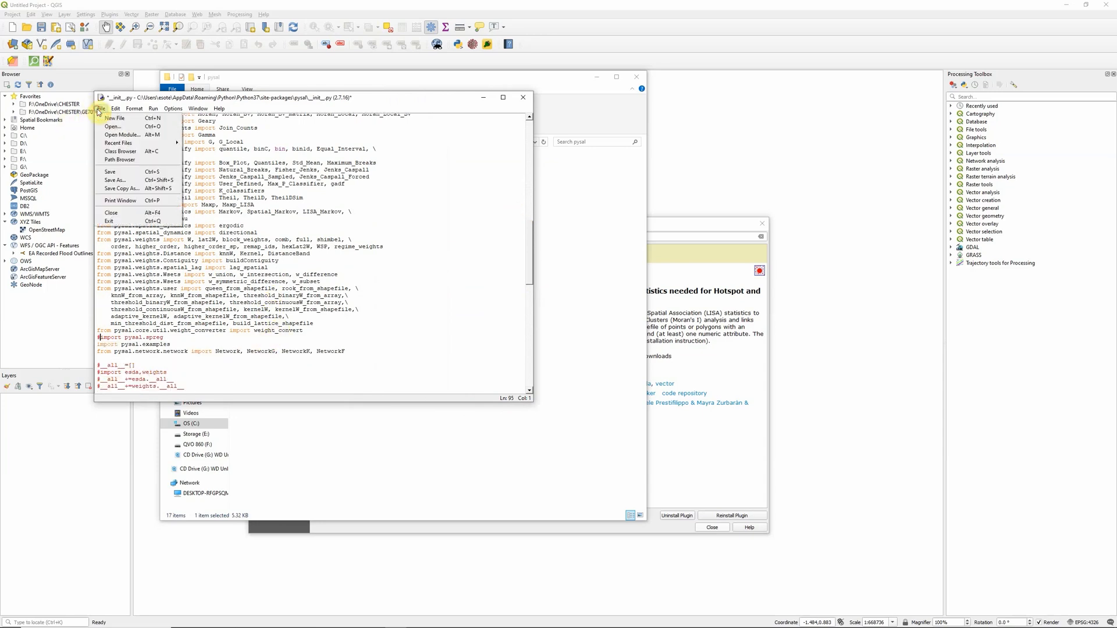
{"action": "left_click", "coordinate": [112, 173]}
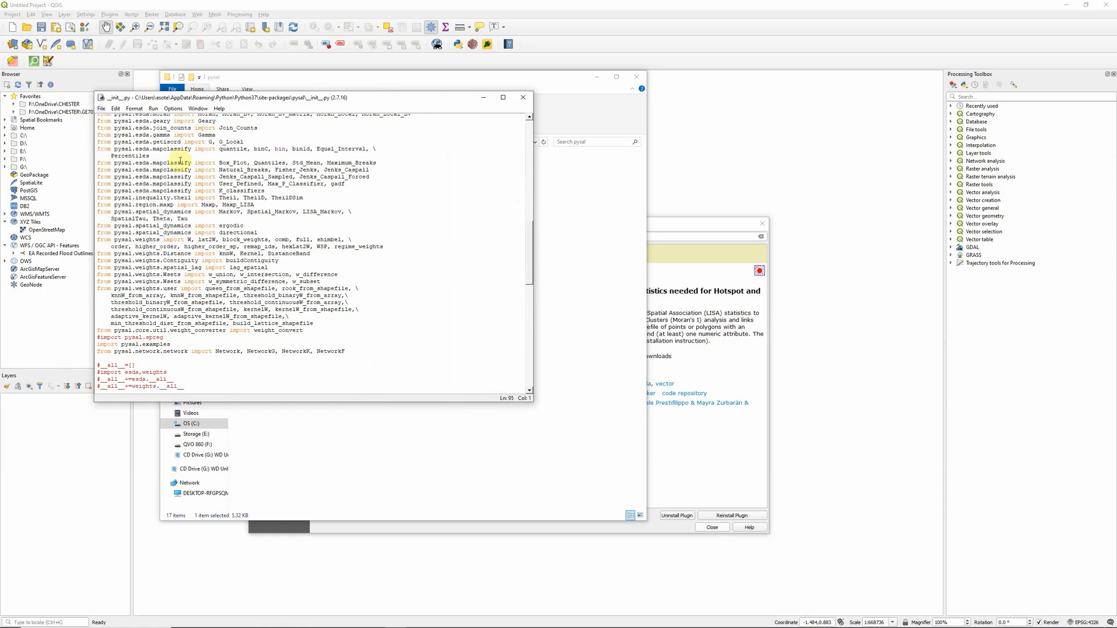
{"action": "left_click", "coordinate": [523, 103]}
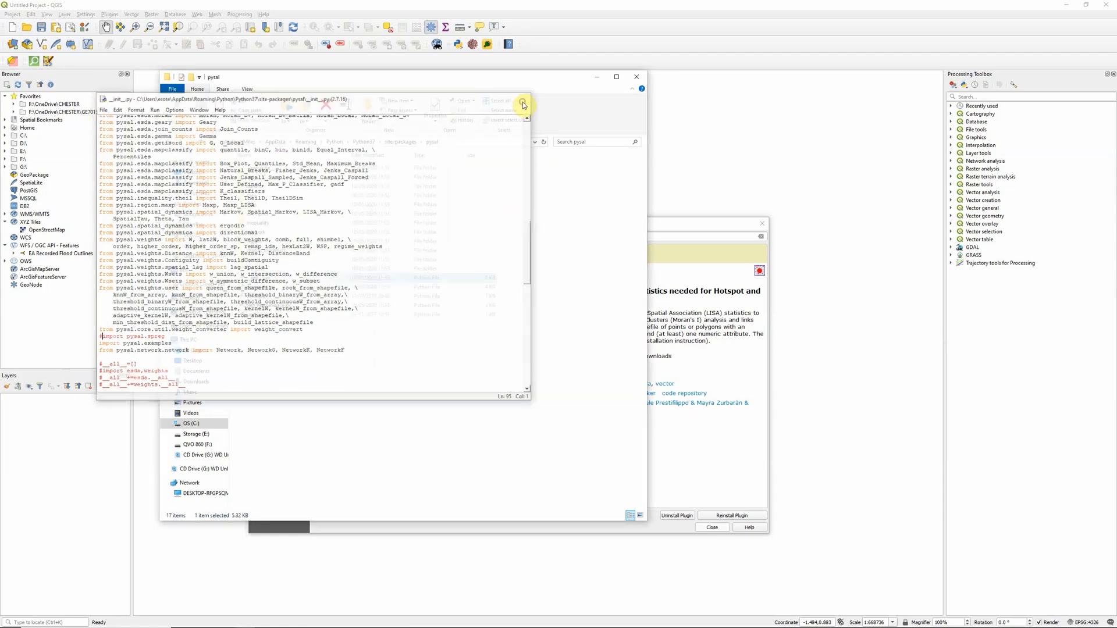
Step: Uninstall the Hotspot Analysis plugin and try to install it again
{"action": "left_click", "coordinate": [695, 229]}
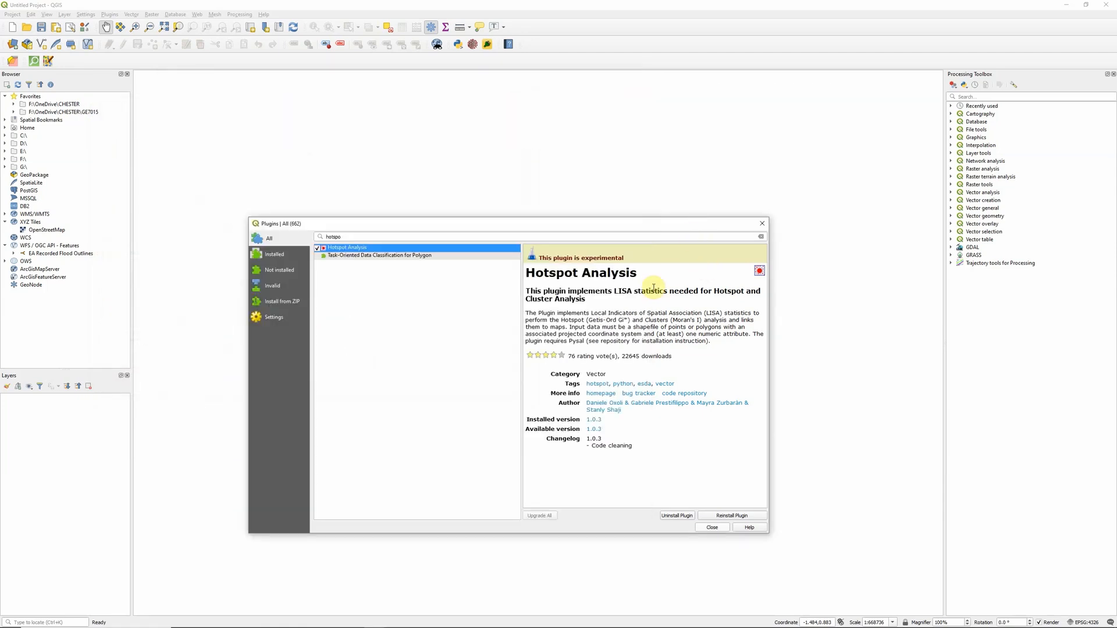
{"action": "left_click", "coordinate": [689, 517]}
{"action": "left_click", "coordinate": [581, 329]}
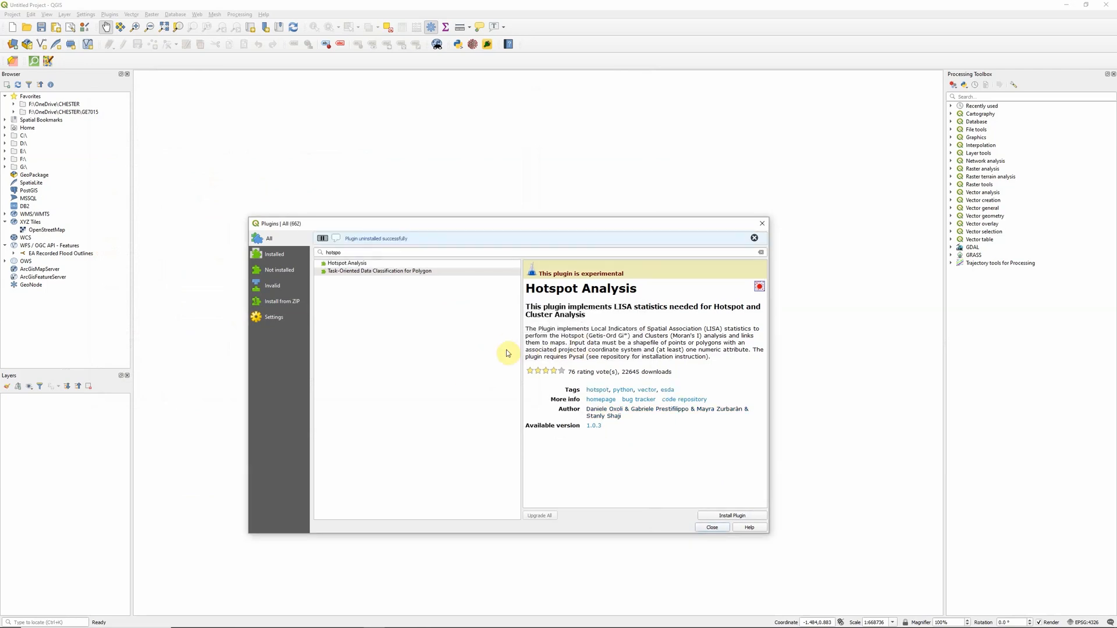
{"action": "left_click", "coordinate": [367, 264]}
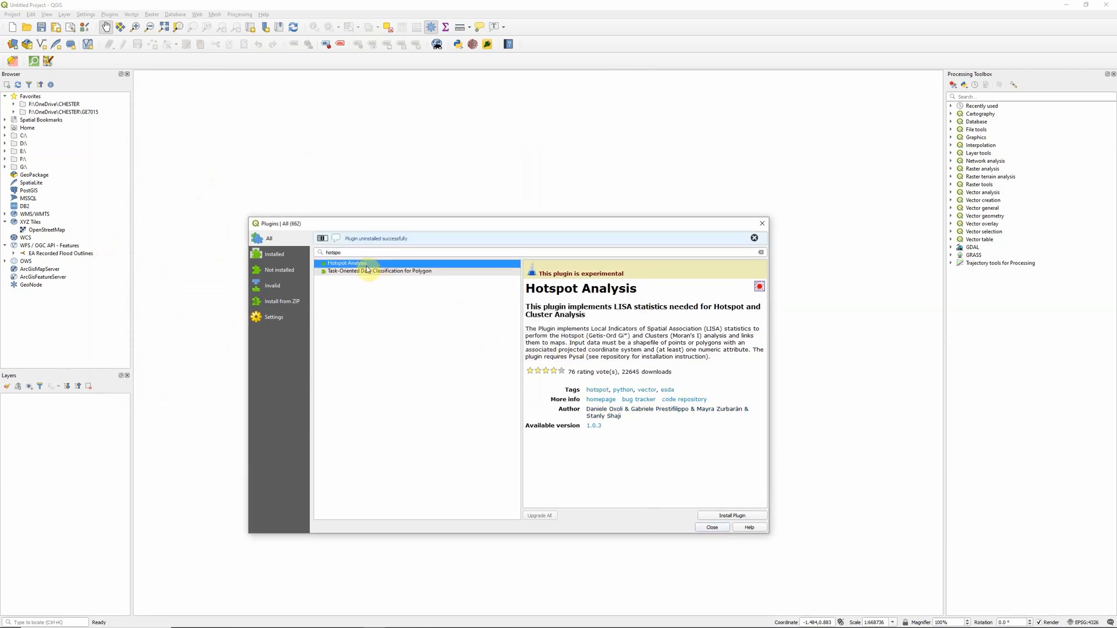
{"action": "left_click", "coordinate": [720, 516]}
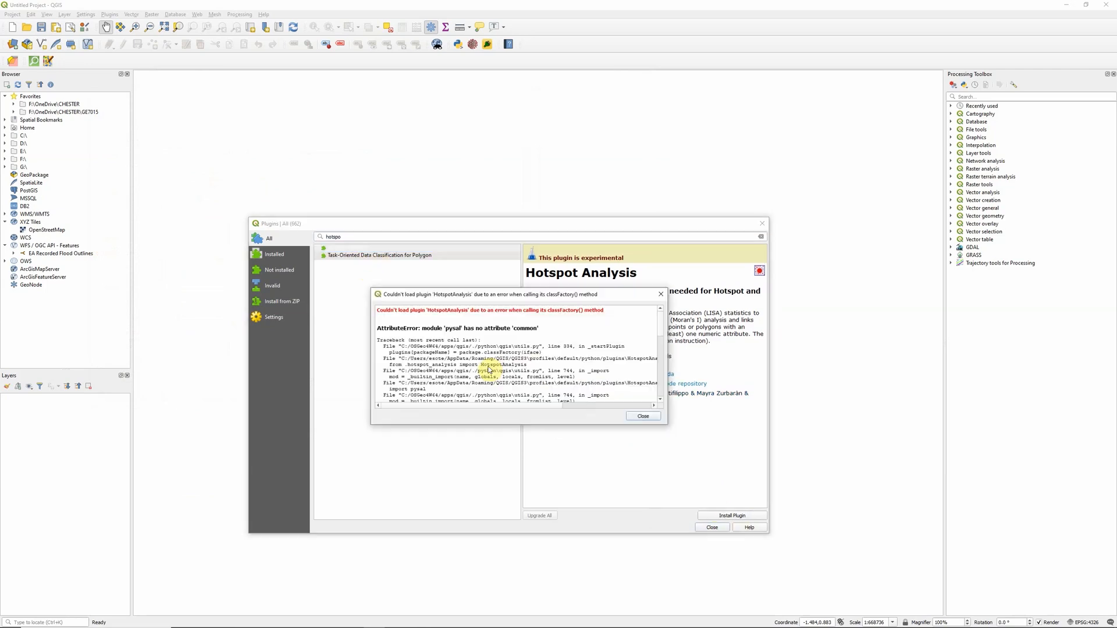
Step: Read through the plugin load error's traceback and Python path details, and close the error message
{"action": "scroll", "coordinate": [488, 365], "scroll_direction": "down", "scroll_amount": 2}
{"action": "scroll", "coordinate": [487, 364], "scroll_direction": "up", "scroll_amount": 2}
{"action": "scroll", "coordinate": [499, 356], "scroll_direction": "down", "scroll_amount": 5}
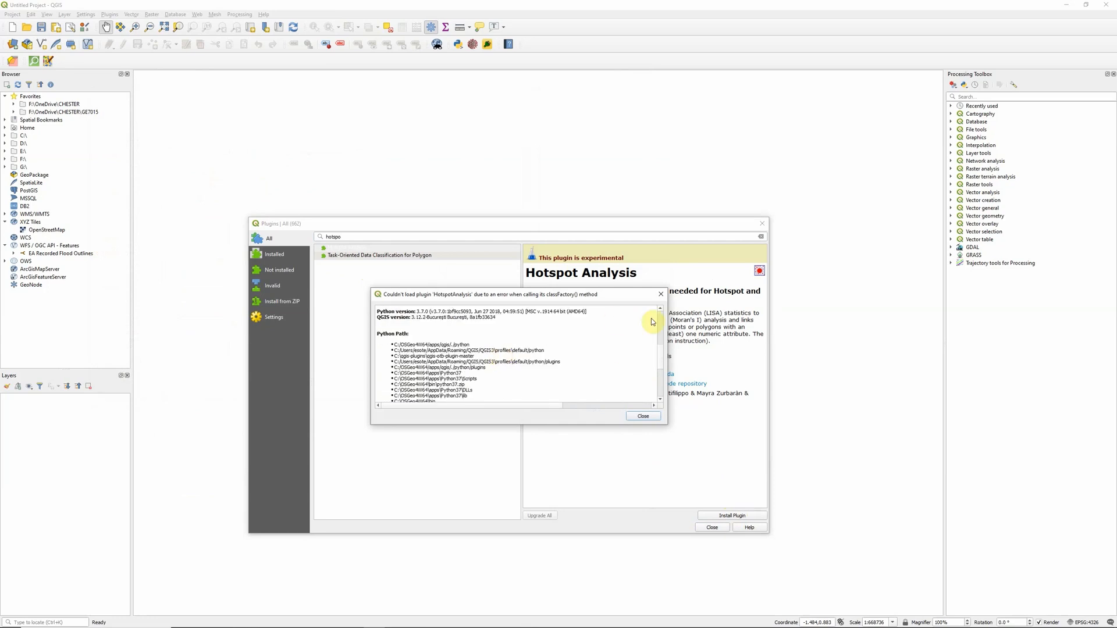
{"action": "left_click", "coordinate": [661, 293]}
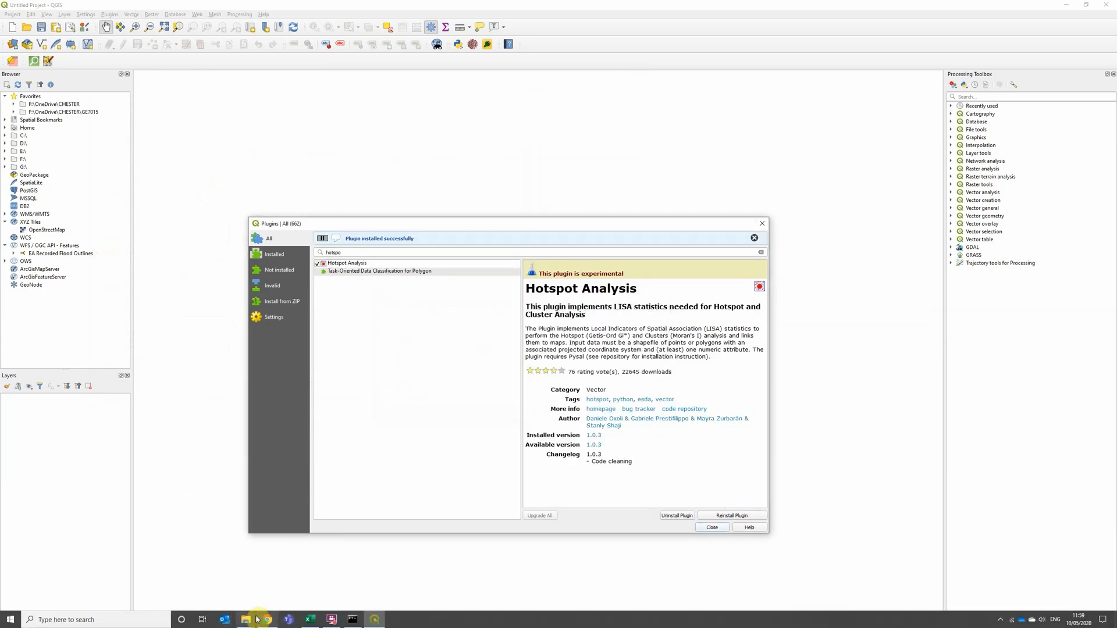
Step: Switch to the pysal folder in File Explorer and reopen __init__.py in IDLE for editing
{"action": "mouse_move", "coordinate": [256, 619]}
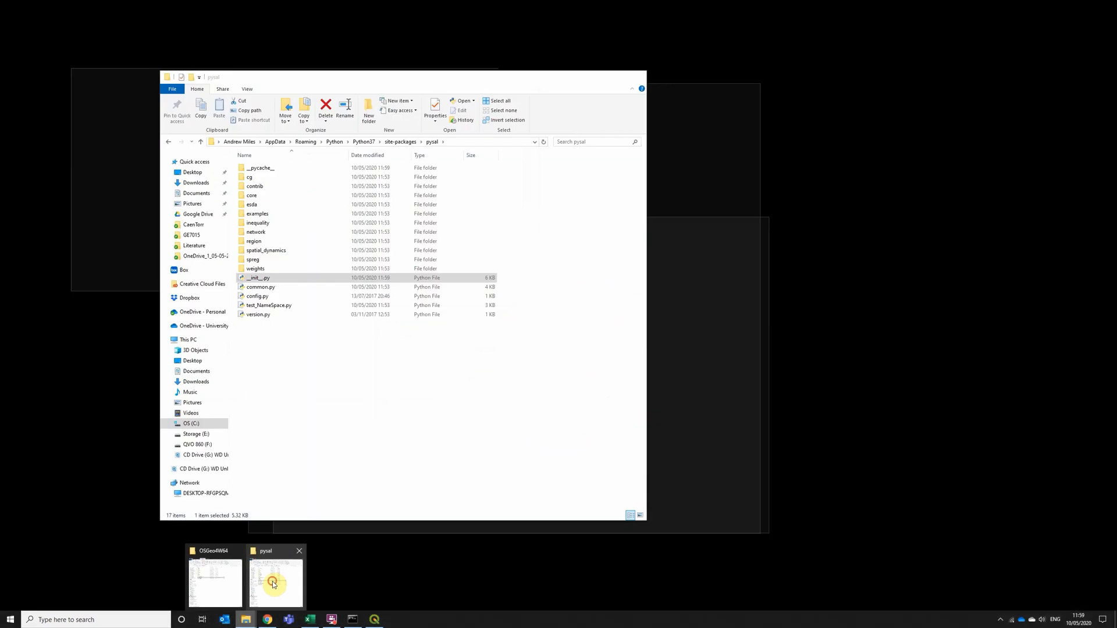
{"action": "left_click", "coordinate": [274, 584]}
{"action": "right_click", "coordinate": [261, 280]}
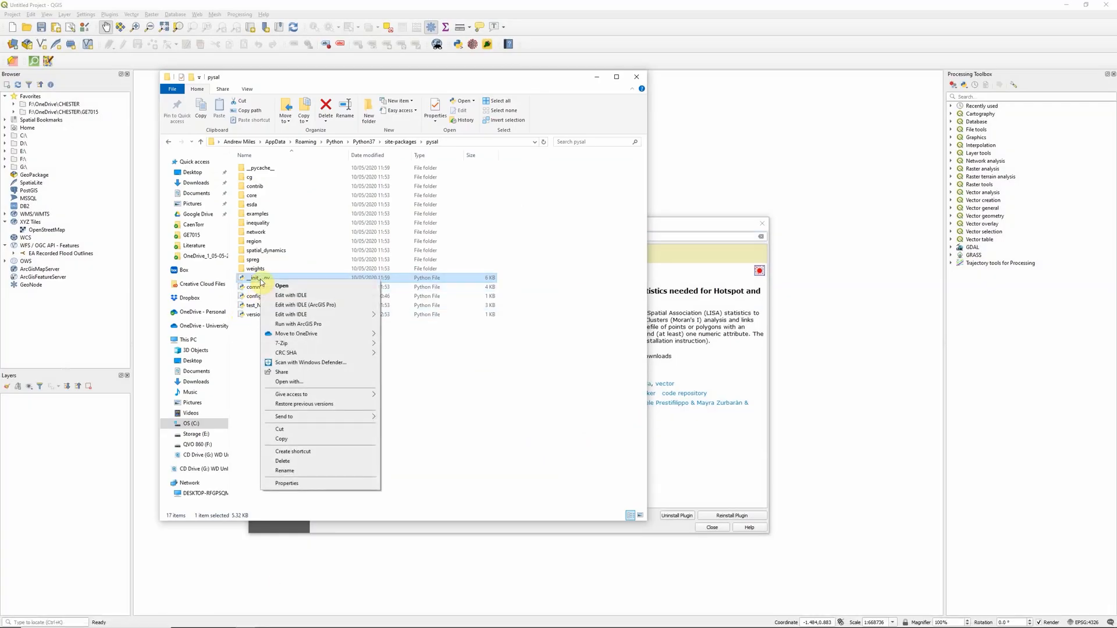
{"action": "left_click", "coordinate": [256, 289]}
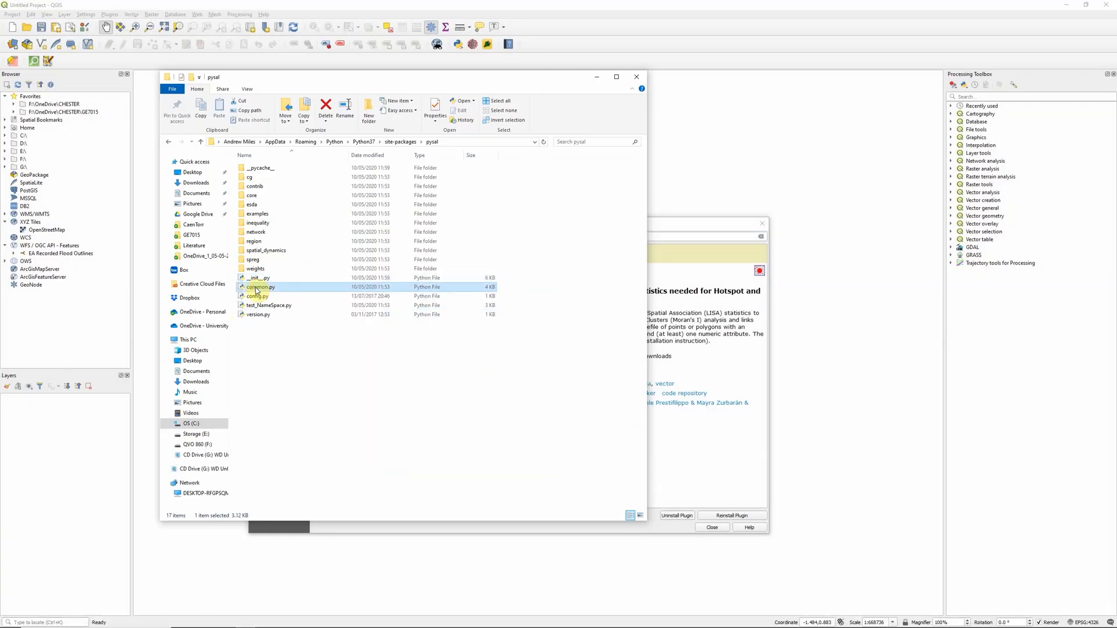
{"action": "right_click", "coordinate": [259, 280]}
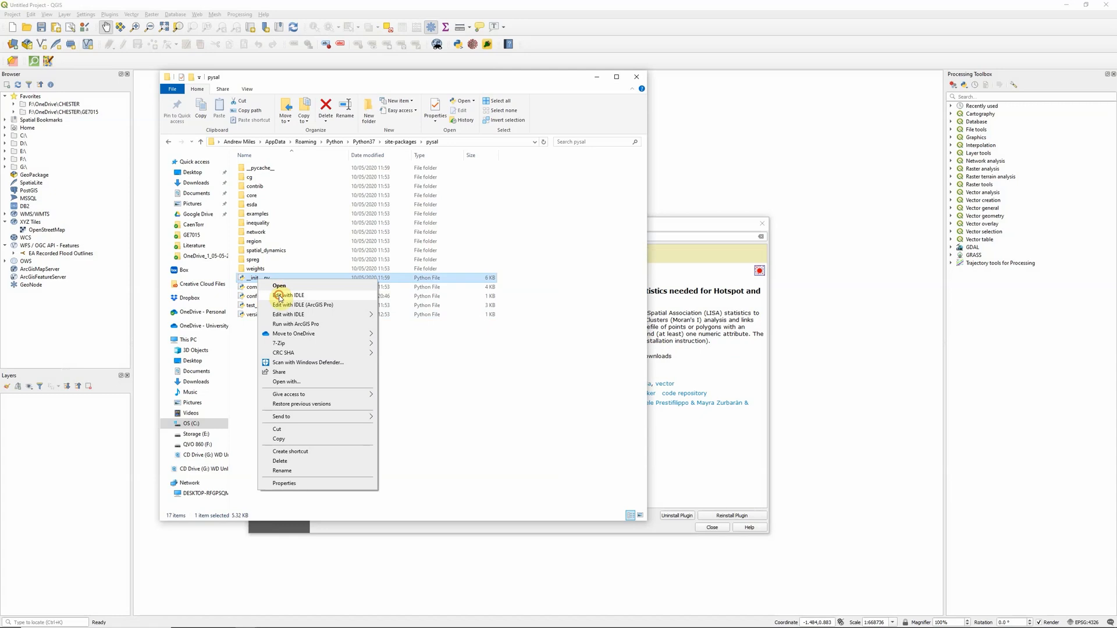
{"action": "left_click", "coordinate": [279, 297]}
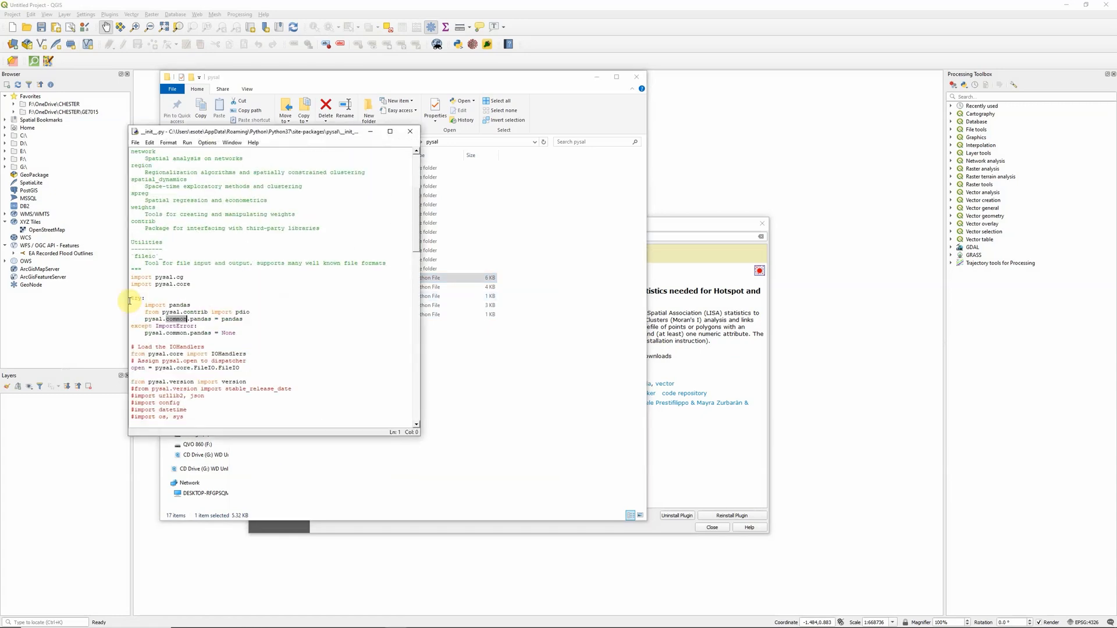
Step: Comment out the whole try/except ImportError block that imports pandas in __init__.py, putting # at the start of each line
{"action": "left_click", "coordinate": [132, 300]}
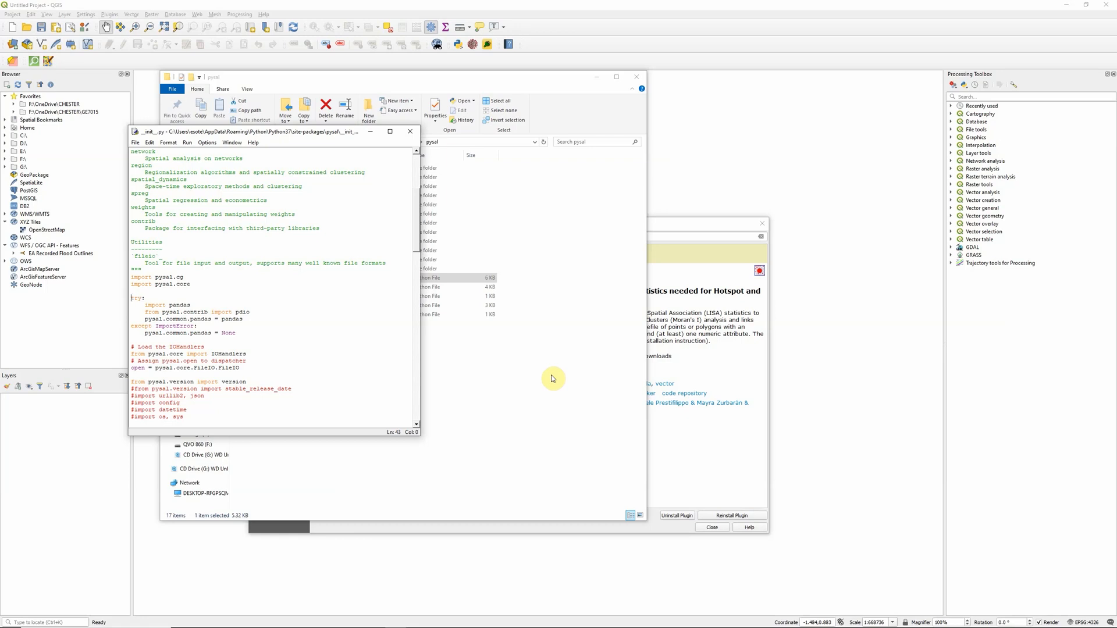
{"action": "type", "text": "#"}
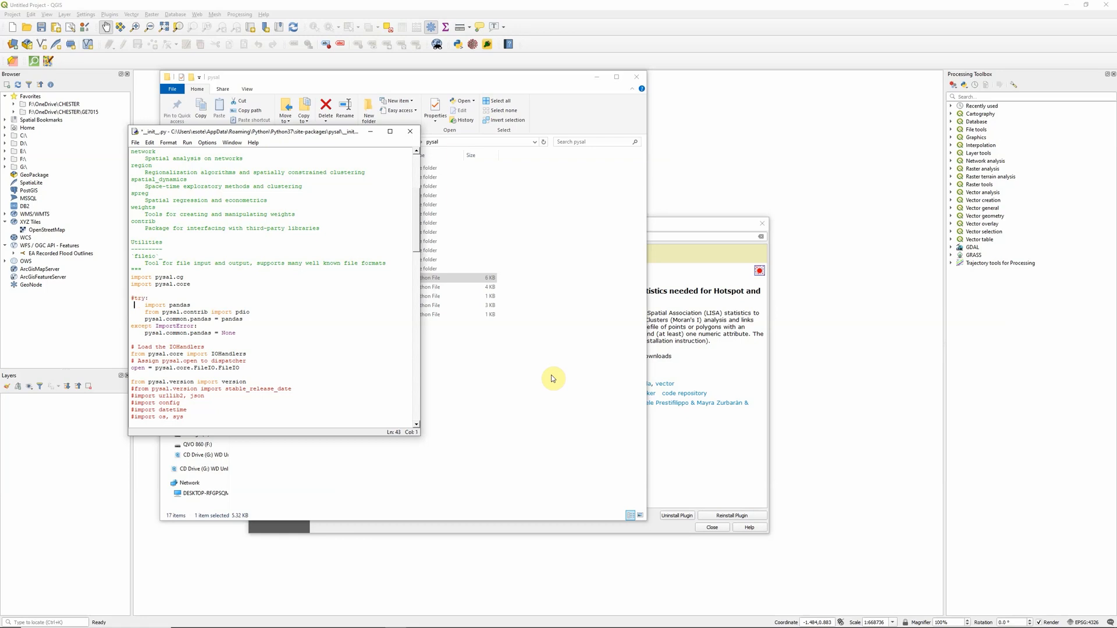
{"action": "key", "text": "Left"}
{"action": "type", "text": "###"}
{"action": "key", "text": "Down"}
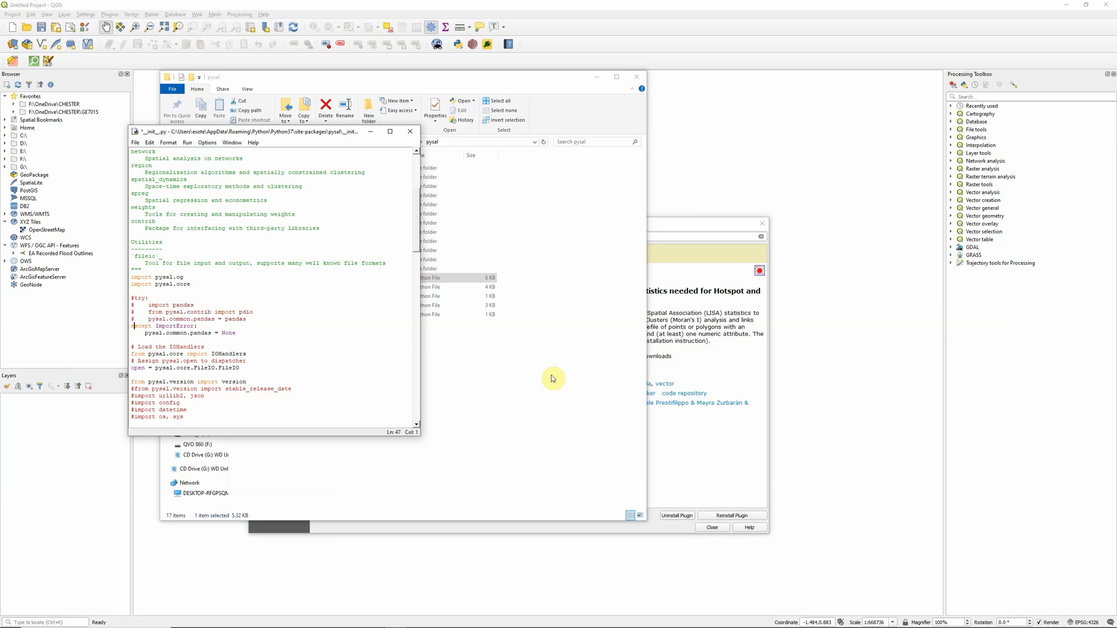
{"action": "type", "text": "#"}
{"action": "key", "text": "Down"}
{"action": "type", "text": "#"}
{"action": "key", "text": "Up"}
{"action": "key", "text": "Up"}
{"action": "key", "text": "Up"}
{"action": "key", "text": "Up"}
Step: Save the changes to __init__.py and close its editor window
{"action": "left_click", "coordinate": [135, 143]}
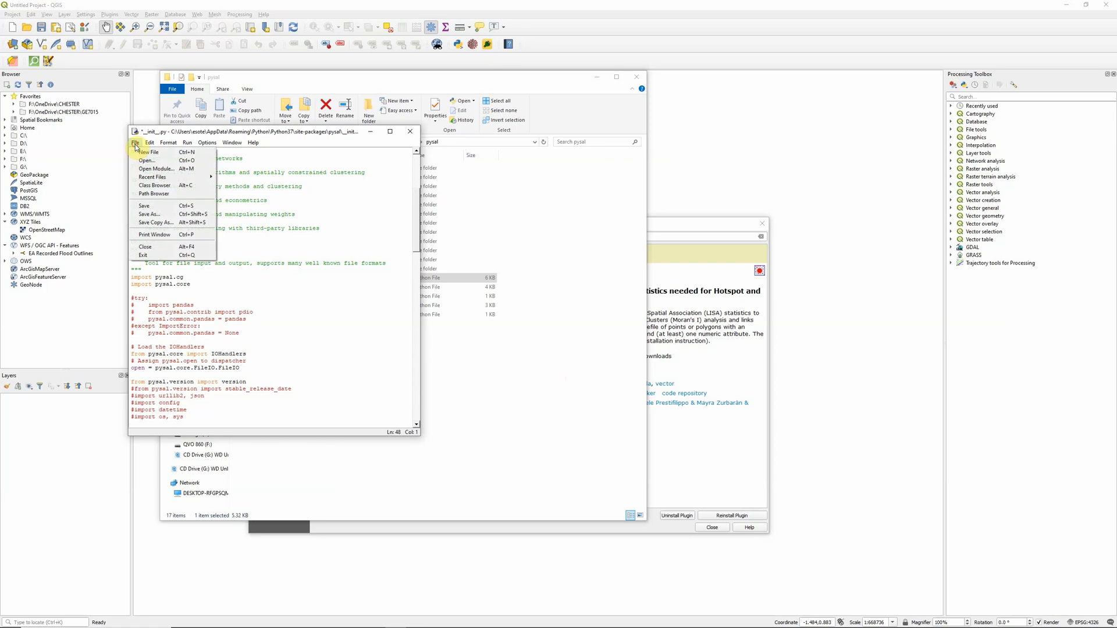
{"action": "left_click", "coordinate": [144, 206]}
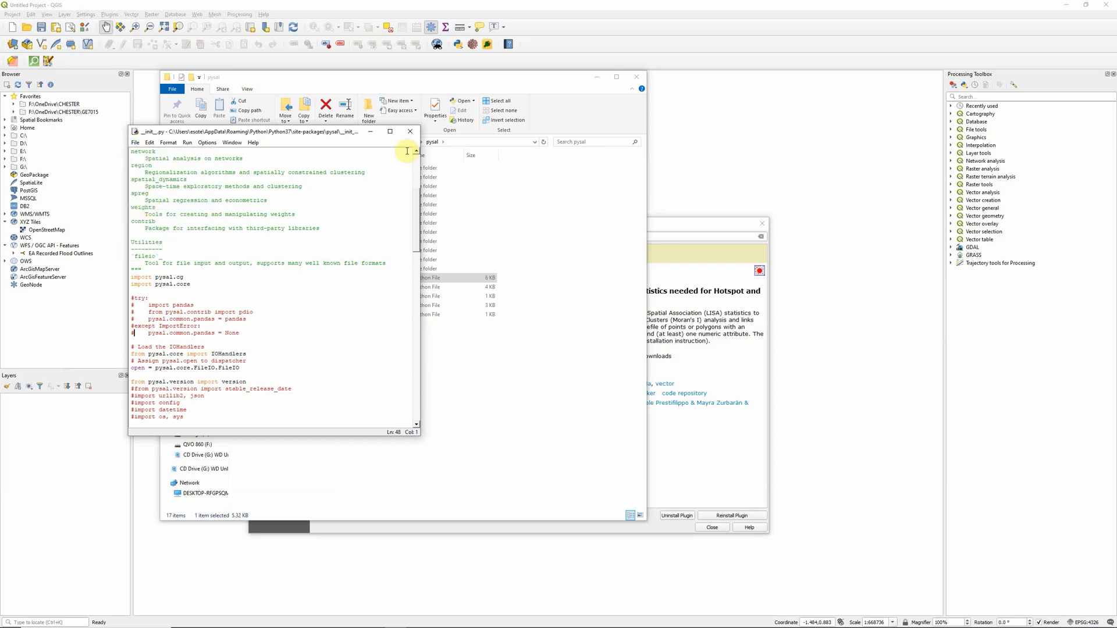
{"action": "left_click", "coordinate": [410, 131]}
Step: Return to the QGIS plugin manager, install the Hotspot Analysis plugin and close the manager
{"action": "left_click", "coordinate": [690, 225]}
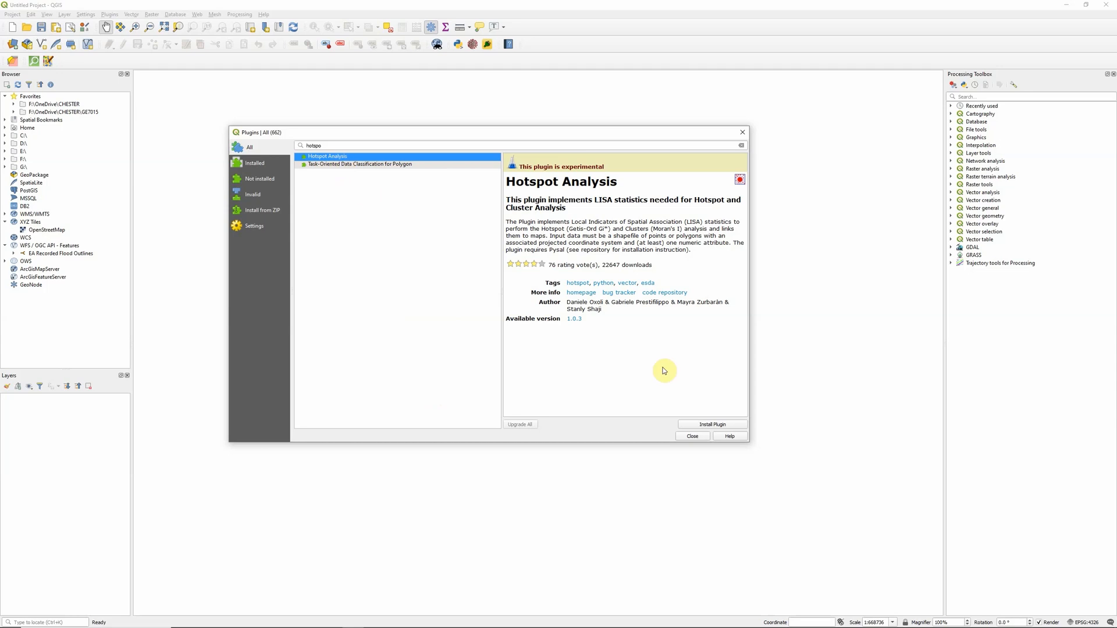
{"action": "left_click", "coordinate": [709, 425]}
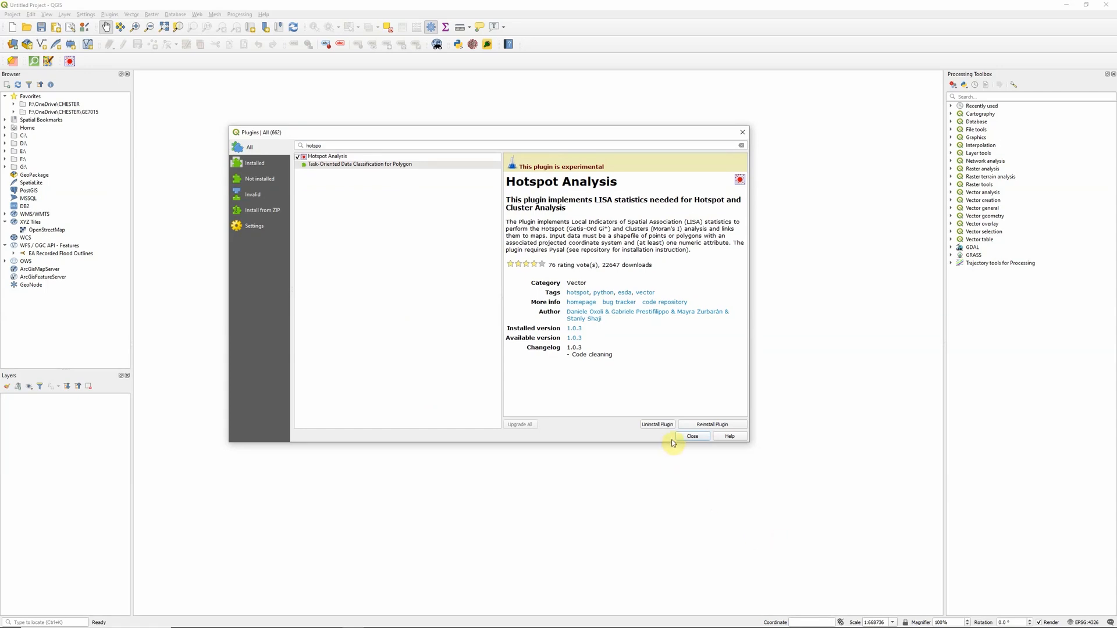
{"action": "left_click", "coordinate": [693, 437]}
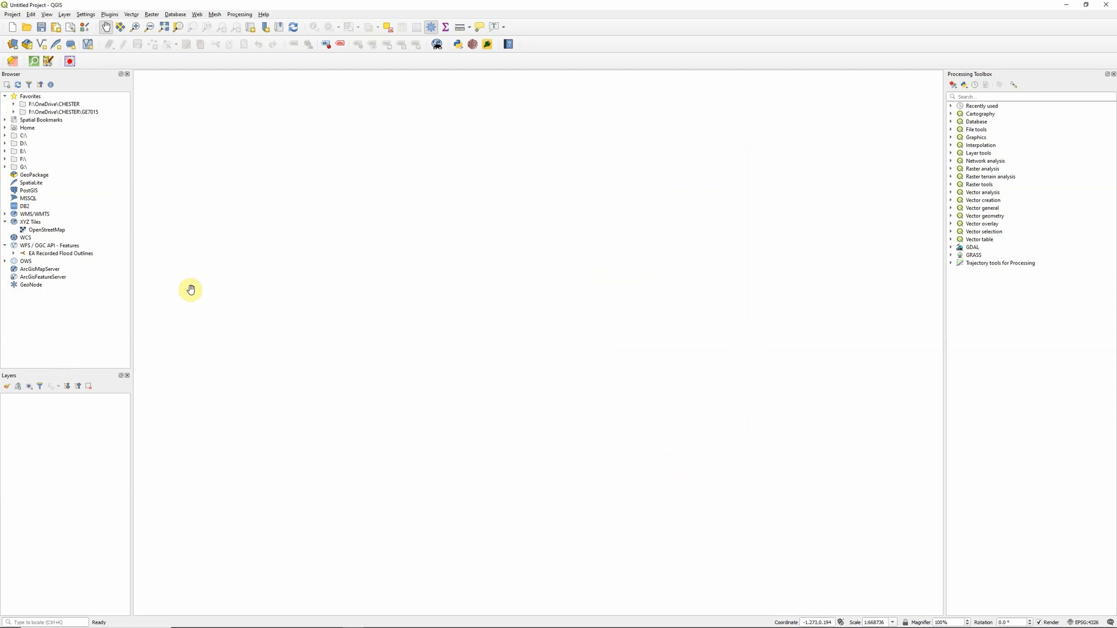
Step: Open the recent project covidmap and hide its time_series_covid19_confirmed_global point layer
{"action": "left_click", "coordinate": [11, 15]}
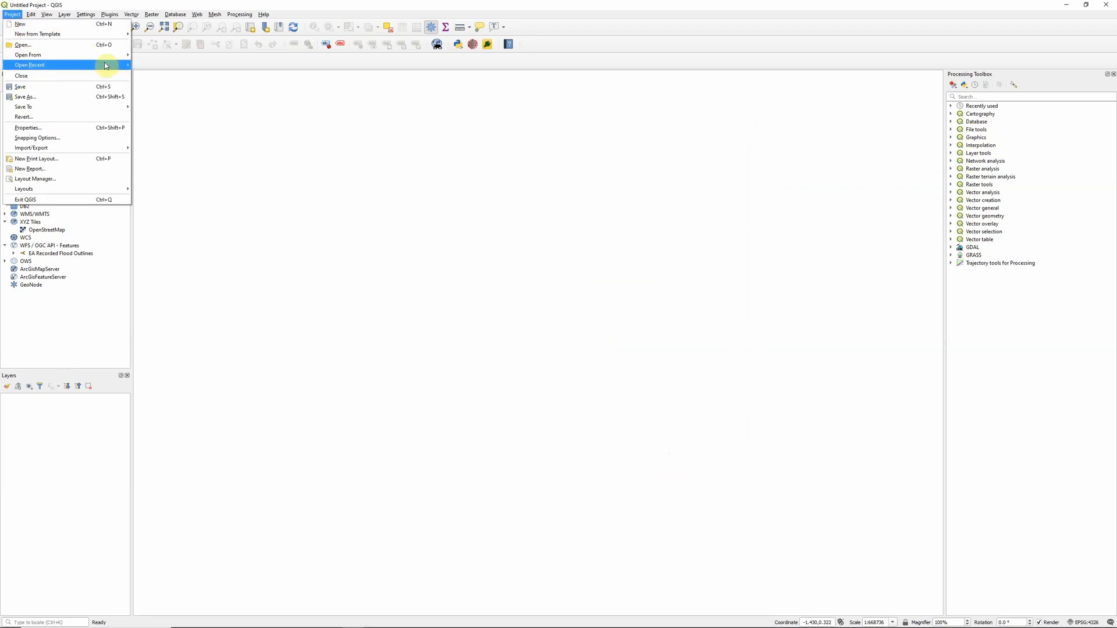
{"action": "mouse_move", "coordinate": [107, 66]}
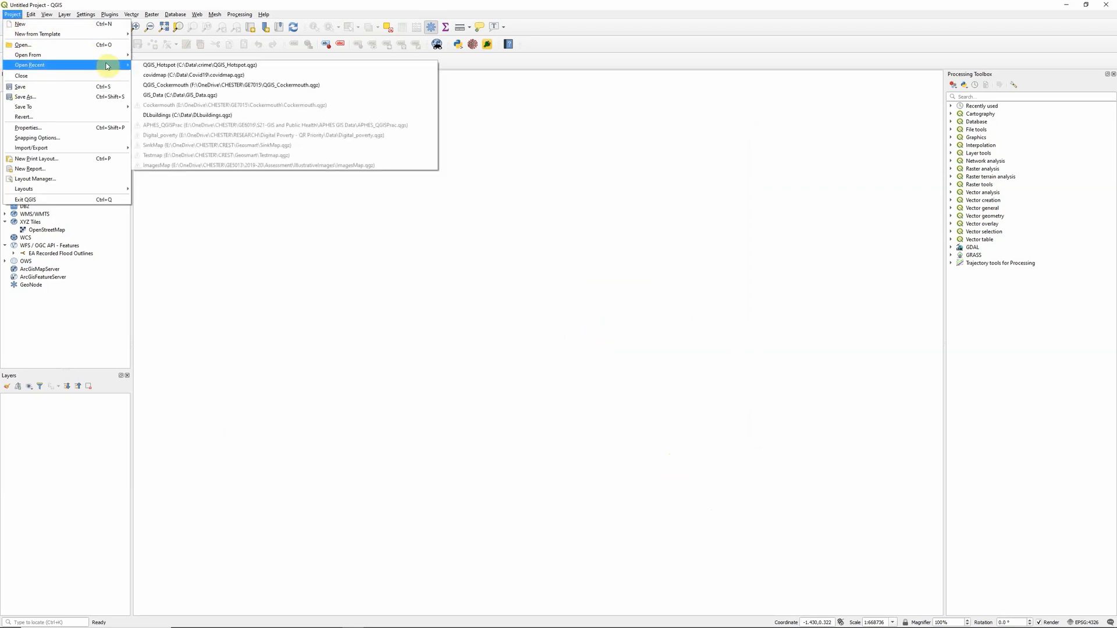
{"action": "left_click", "coordinate": [159, 78]}
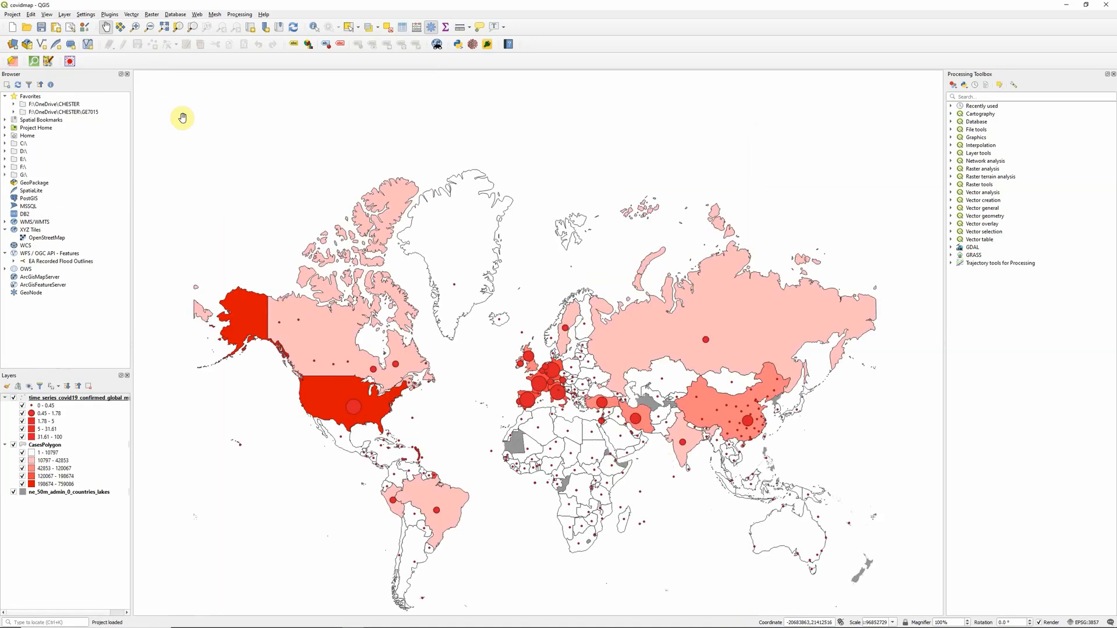
{"action": "left_click", "coordinate": [13, 398]}
{"action": "left_click_drag", "start_coordinate": [511, 444], "coordinate": [513, 379]}
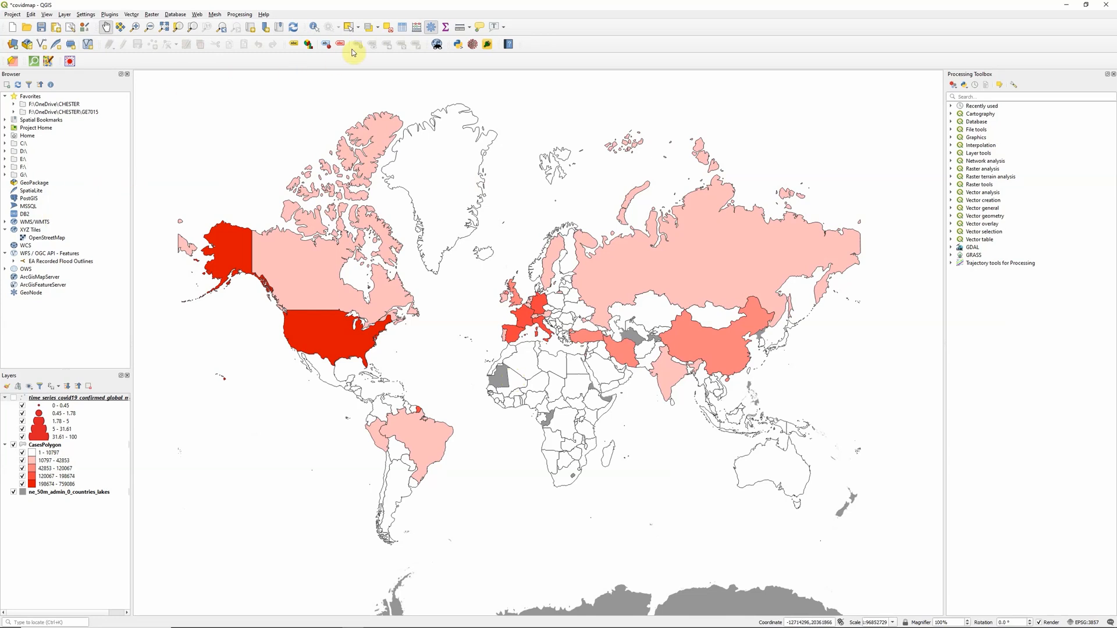
Step: Make CasesPolygon the active layer and select the countries of Europe, Africa, Asia and Australia with a rectangle
{"action": "left_click", "coordinate": [349, 28]}
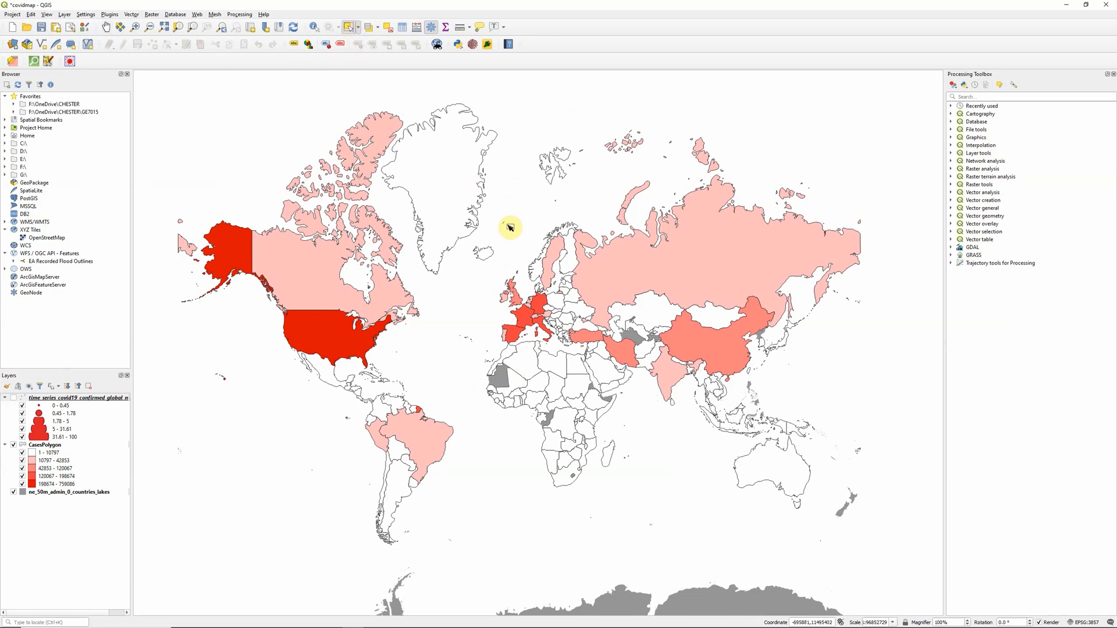
{"action": "left_click_drag", "start_coordinate": [508, 236], "coordinate": [848, 516]}
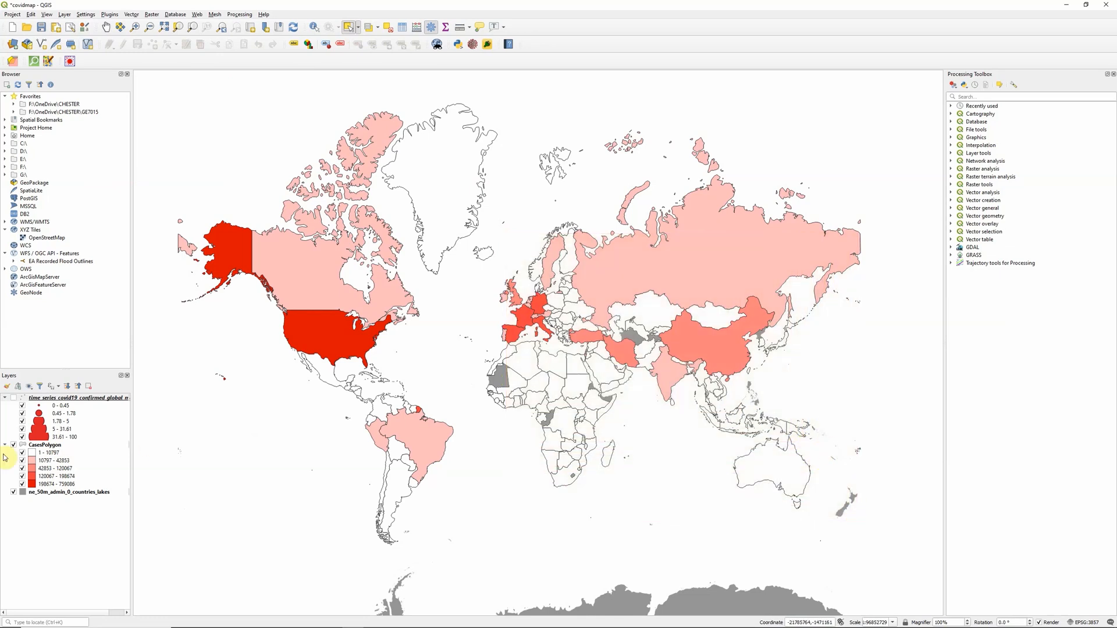
{"action": "left_click", "coordinate": [44, 444]}
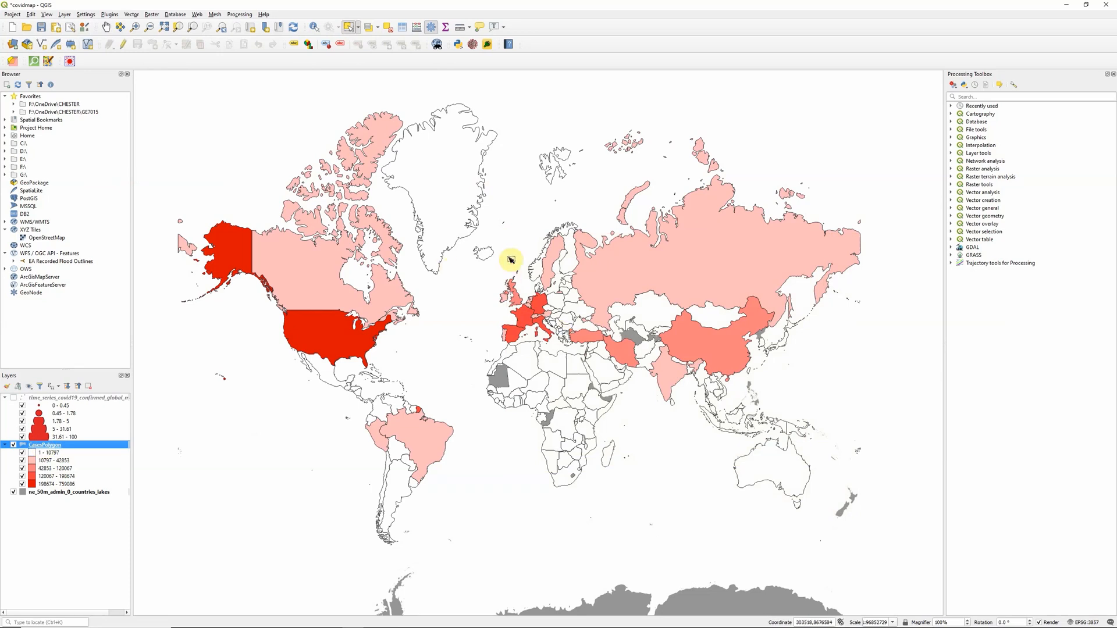
{"action": "left_click_drag", "start_coordinate": [505, 230], "coordinate": [825, 522]}
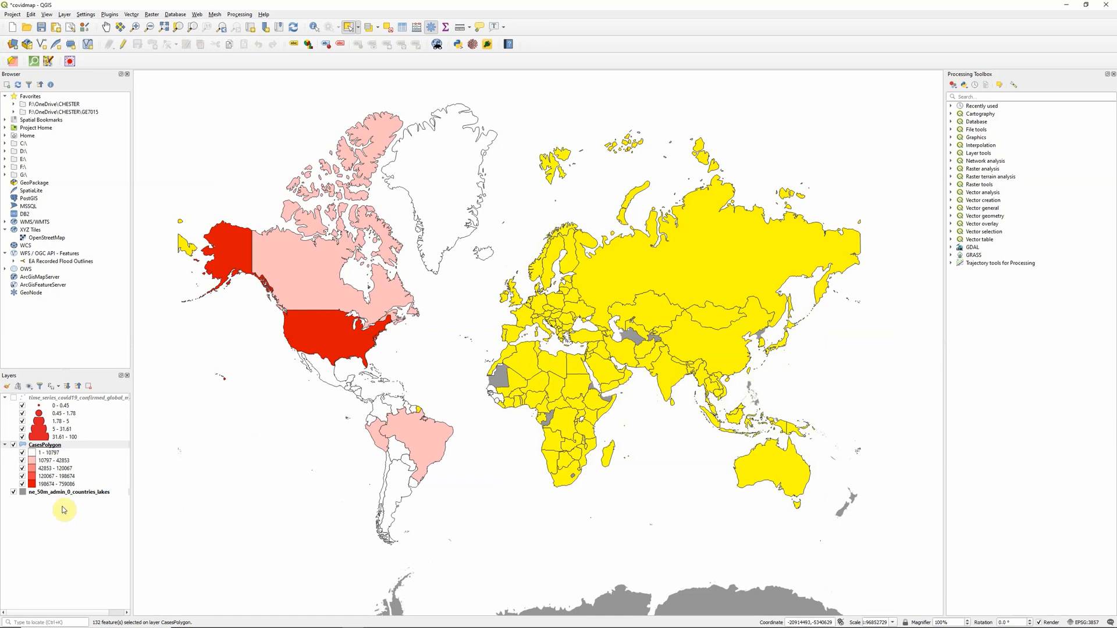
Step: Export only the selected CasesPolygon features to an ESRI Shapefile named CasesEurasia2 in the Covid19\2204 folder, adding it to the map
{"action": "right_click", "coordinate": [52, 446]}
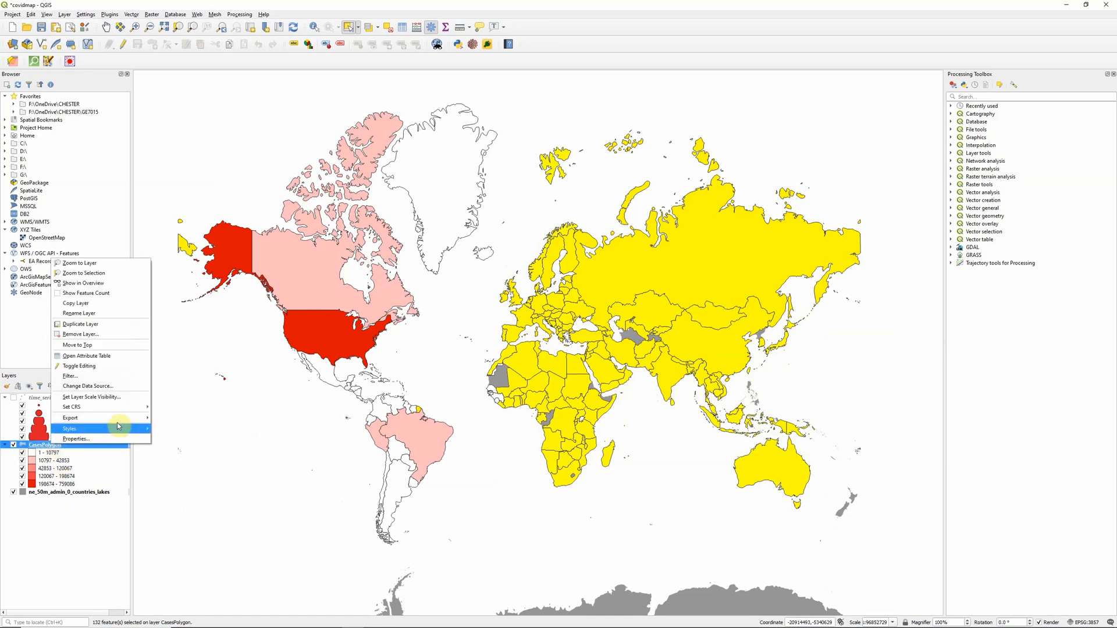
{"action": "mouse_move", "coordinate": [124, 420]}
{"action": "left_click", "coordinate": [192, 428]}
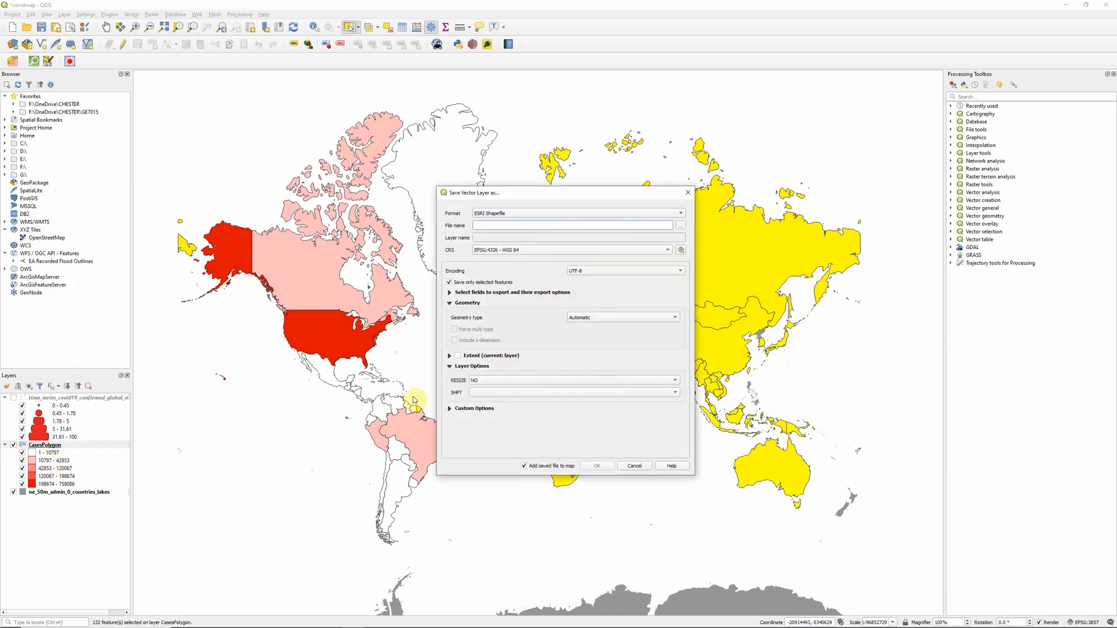
{"action": "left_click", "coordinate": [681, 228]}
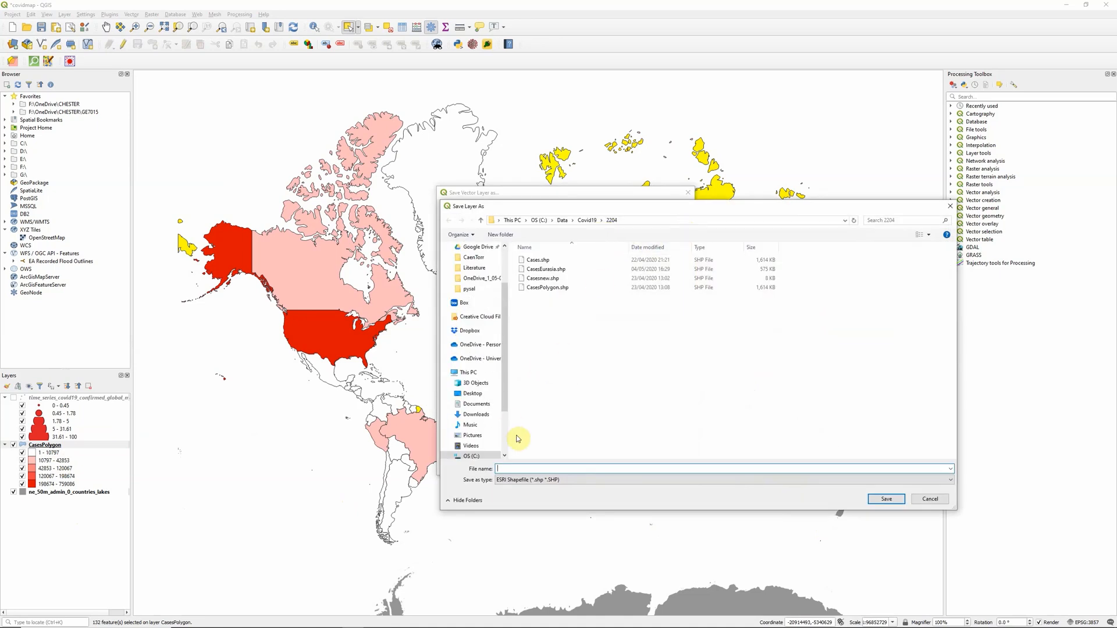
{"action": "type", "text": "Cases"}
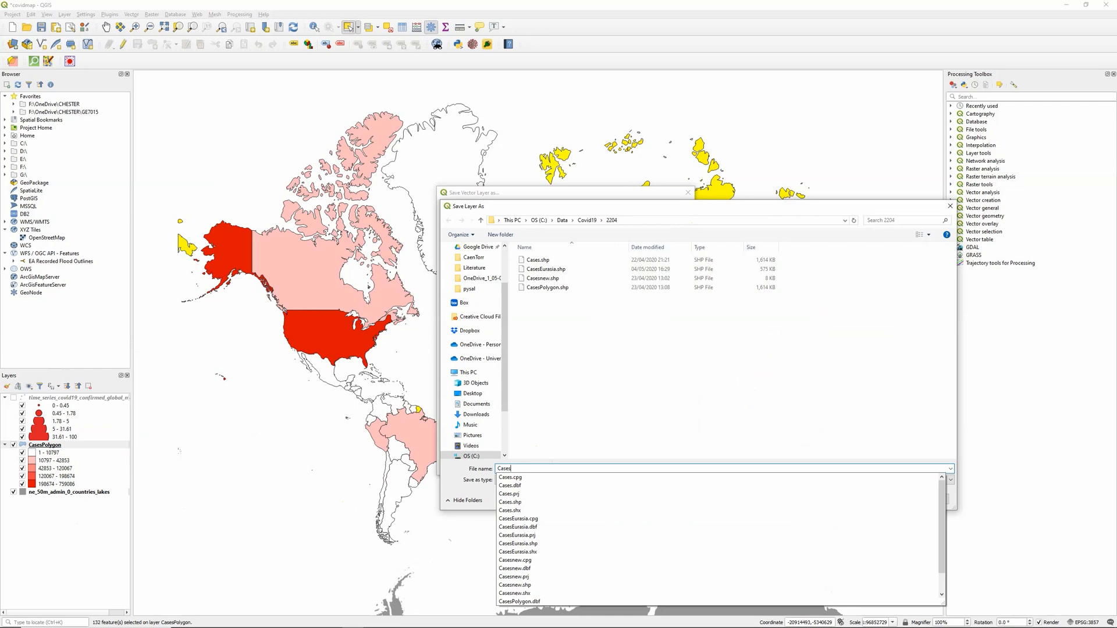
{"action": "type", "text": "Eura"}
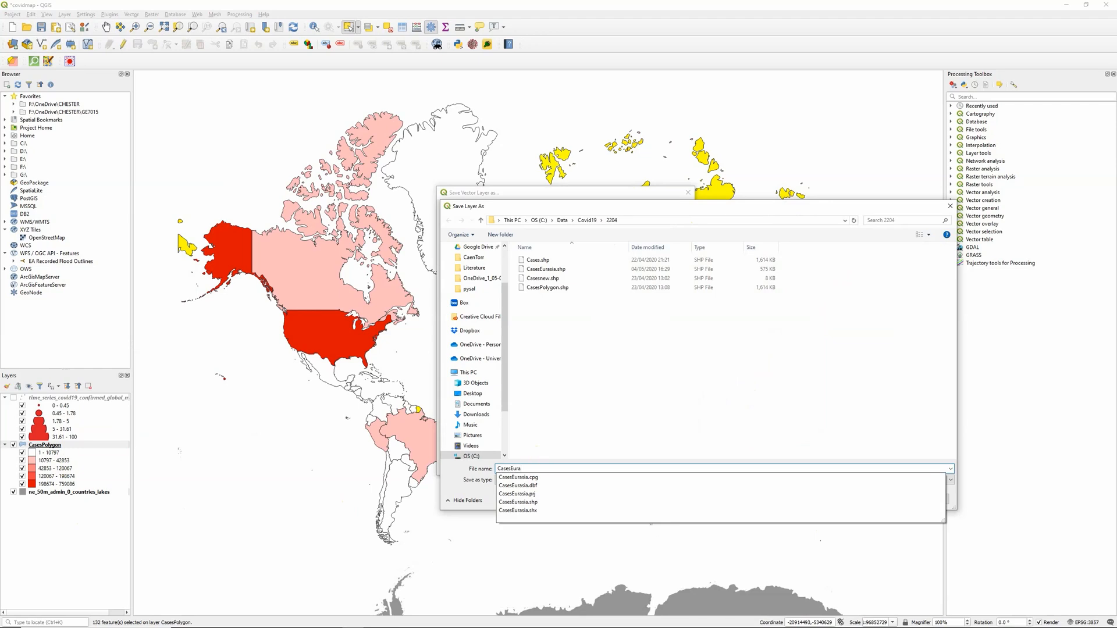
{"action": "type", "text": "sia2"}
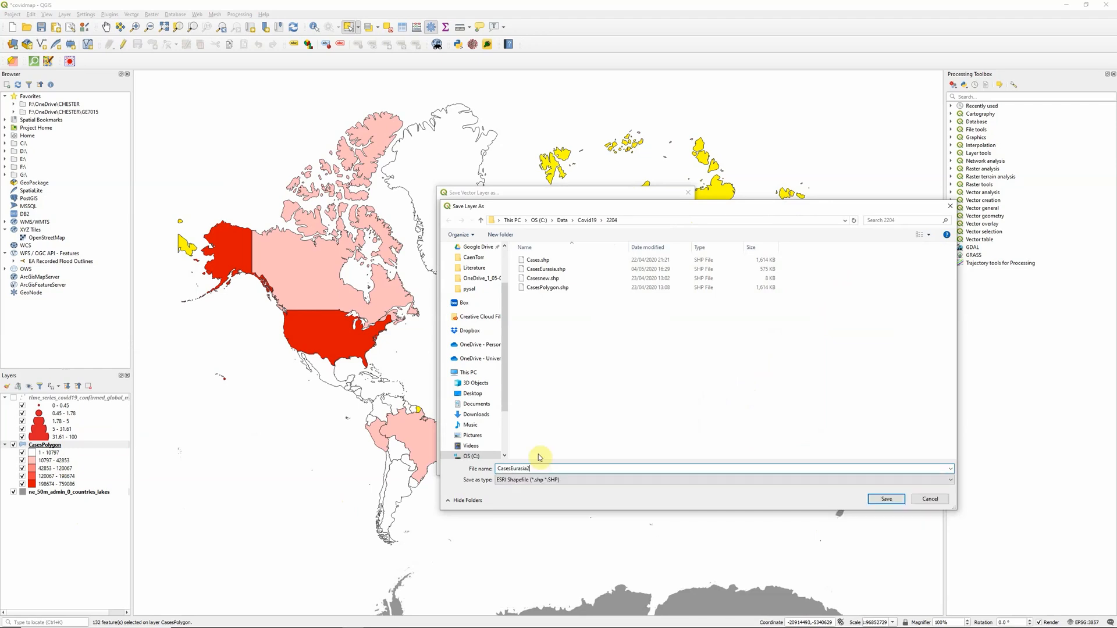
{"action": "left_click", "coordinate": [880, 503]}
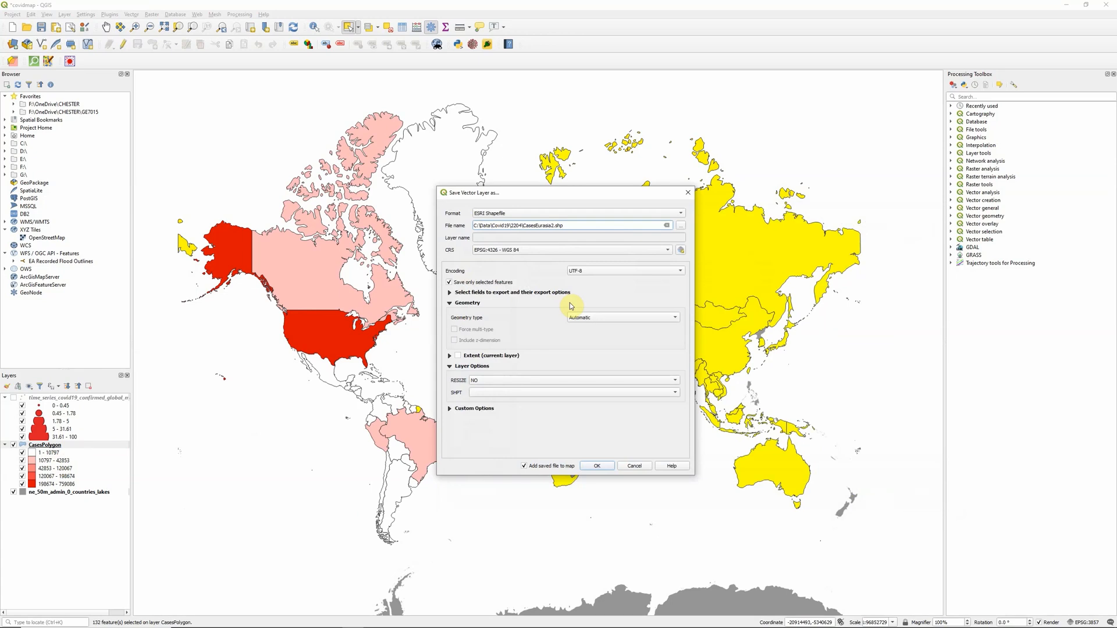
{"action": "left_click", "coordinate": [599, 465]}
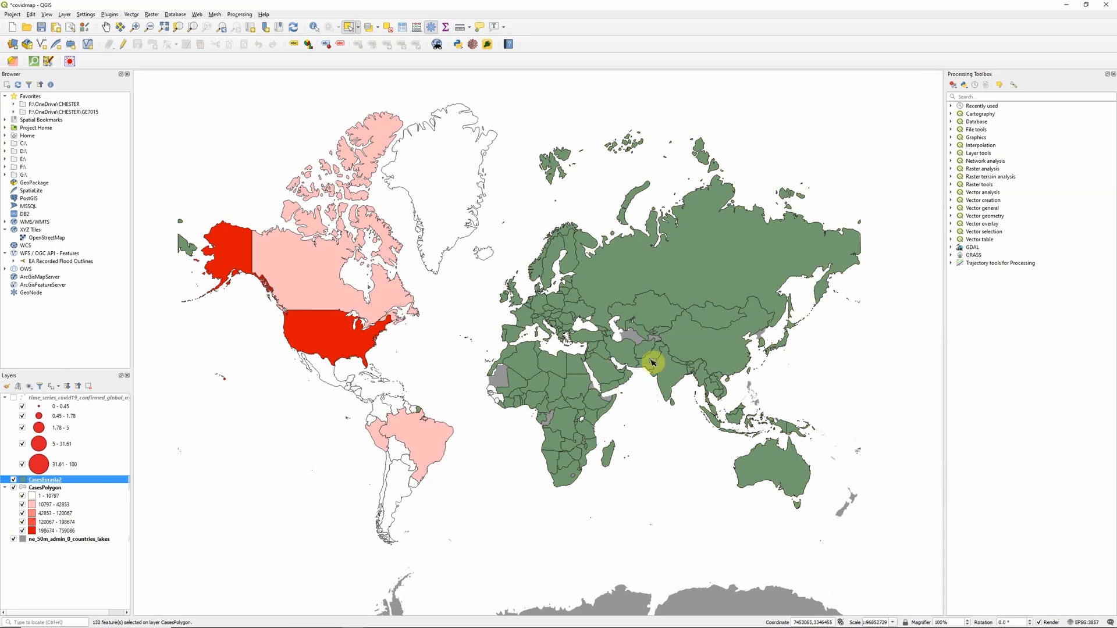
Step: Hide the CasesPolygon layer so only the CasesEurasia2 countries show over the grey base map
{"action": "left_click", "coordinate": [14, 488]}
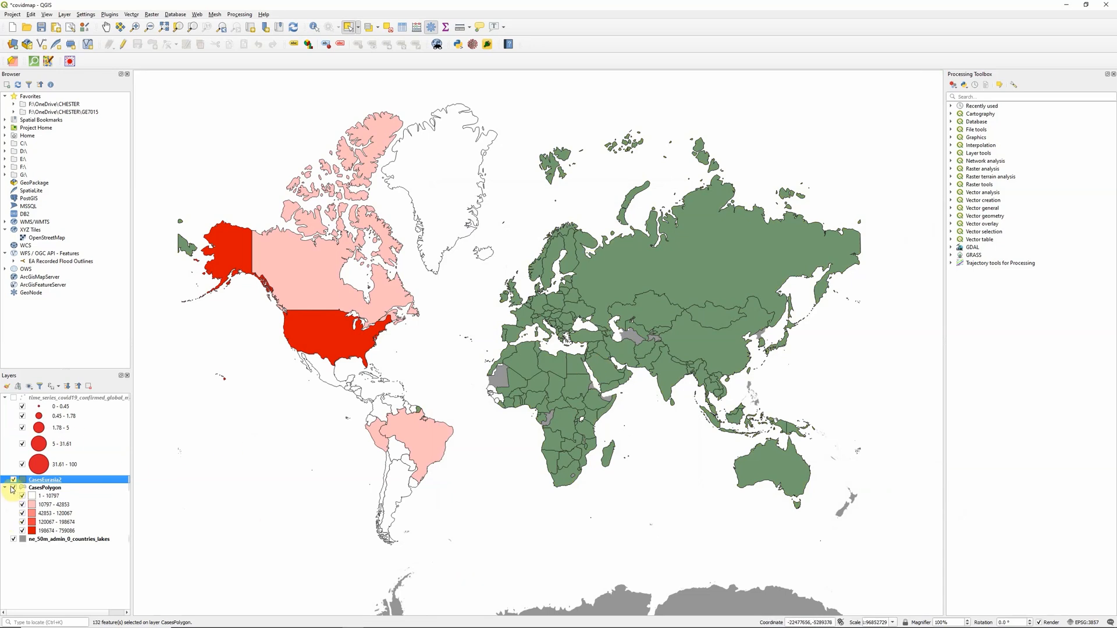
{"action": "left_click", "coordinate": [14, 488]}
{"action": "left_click", "coordinate": [13, 488]}
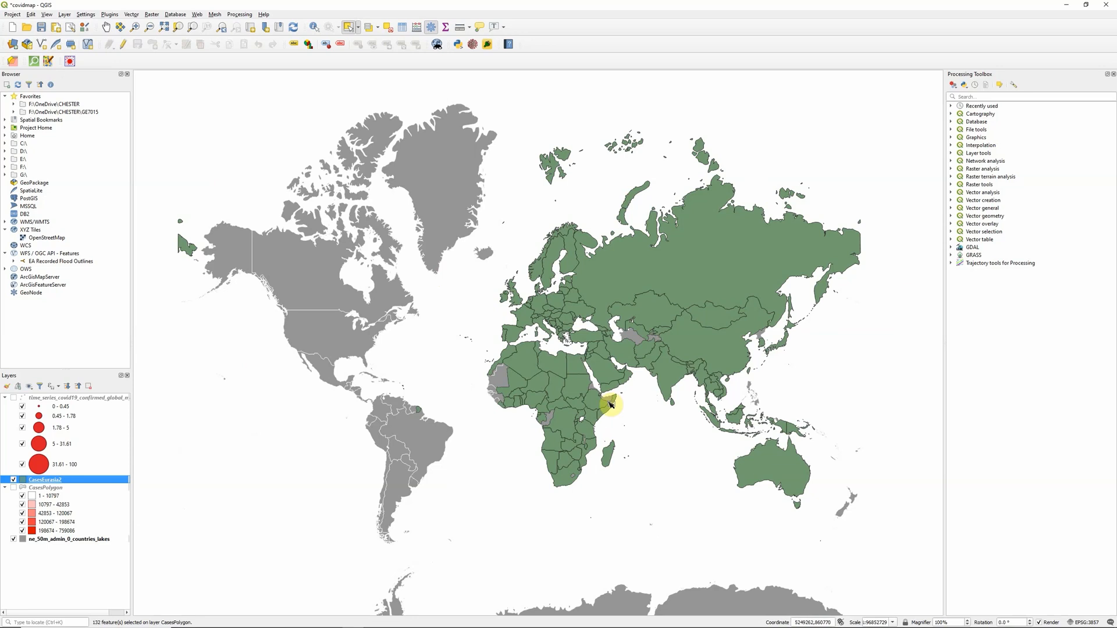
Step: Start a Local Getis-Ord Gi* hotspot analysis on CasesEurasia2 with 19/04/2020 as the attribute field
{"action": "left_click", "coordinate": [69, 61]}
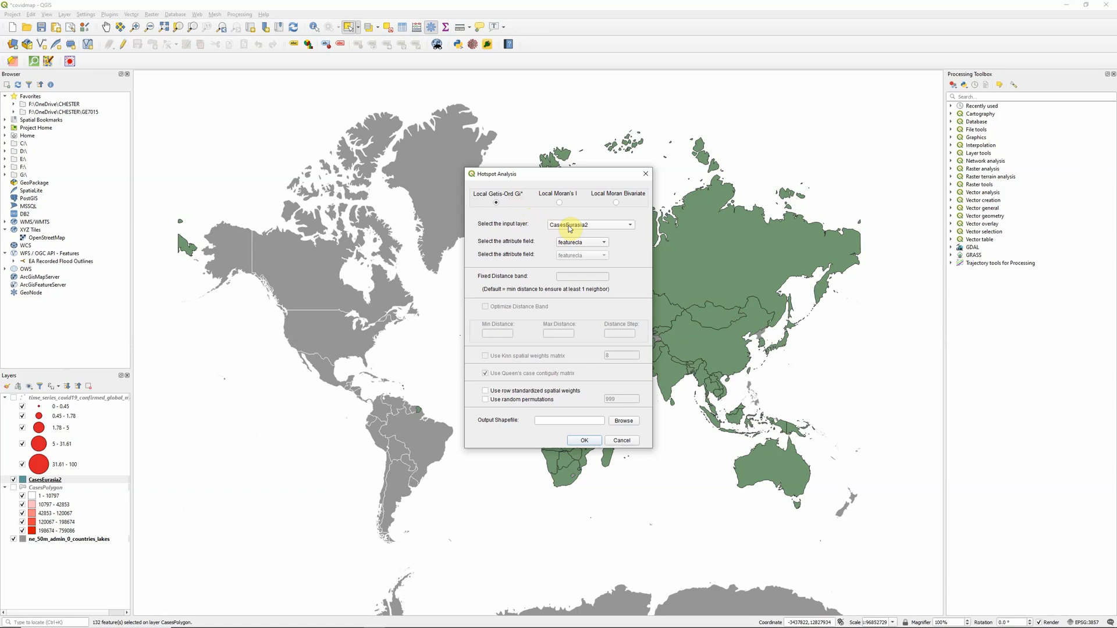
{"action": "left_click", "coordinate": [574, 243]}
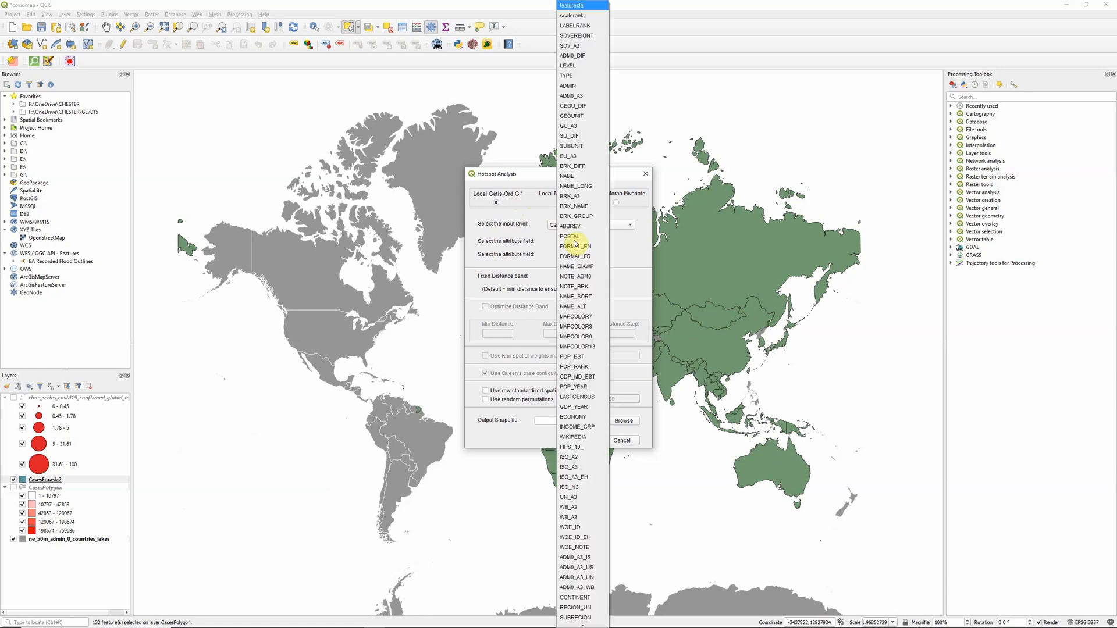
{"action": "scroll", "coordinate": [579, 453], "scroll_direction": "down", "scroll_amount": 20}
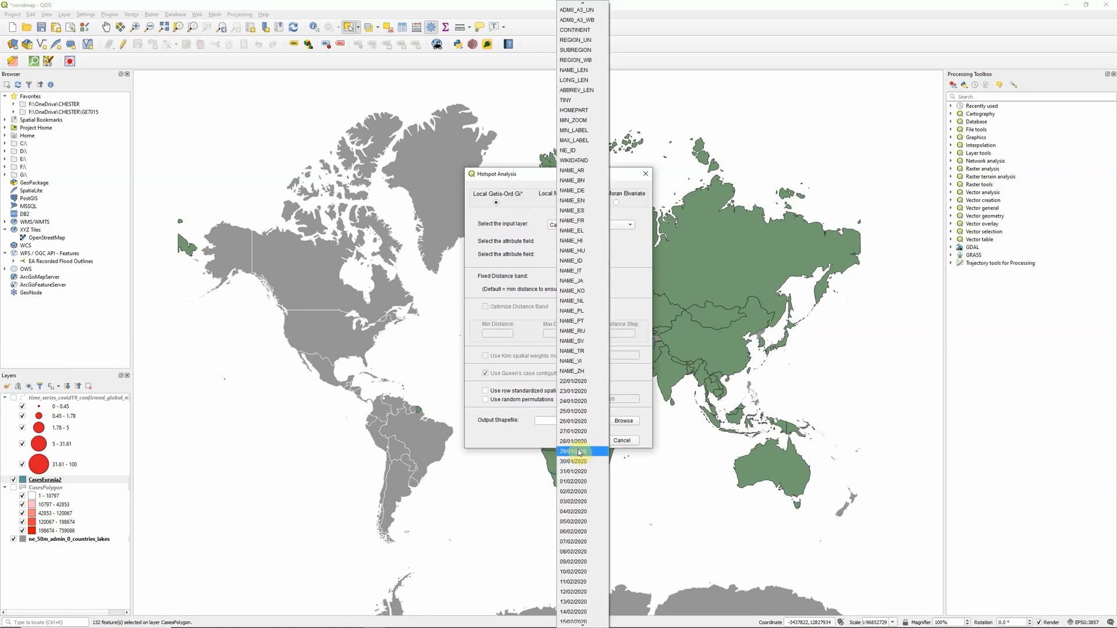
{"action": "scroll", "coordinate": [579, 452], "scroll_direction": "down", "scroll_amount": 20}
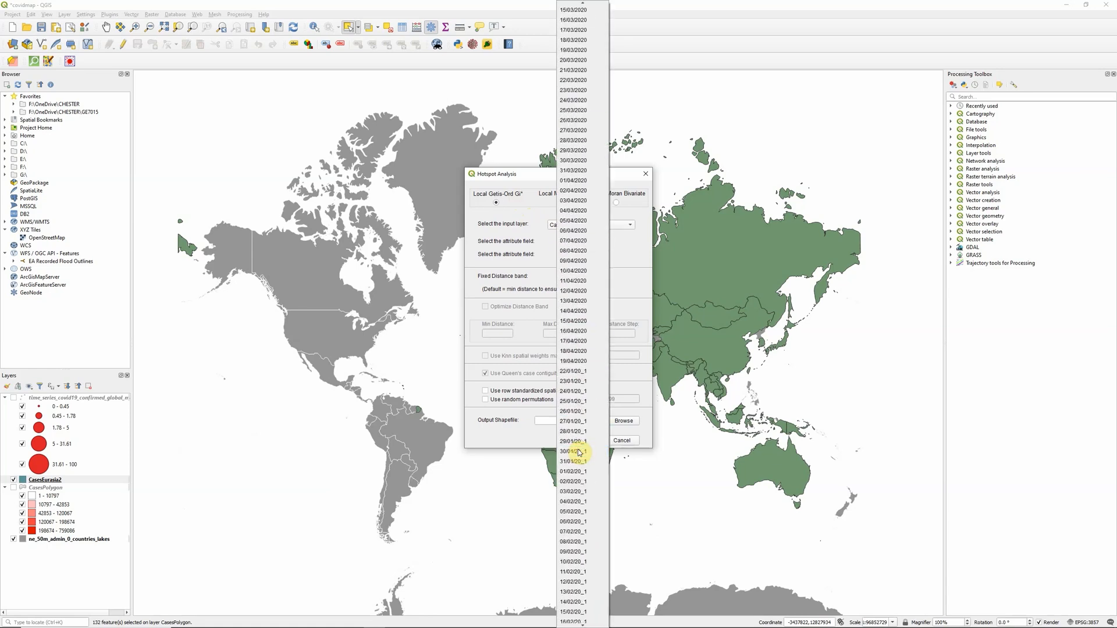
{"action": "left_click", "coordinate": [578, 362]}
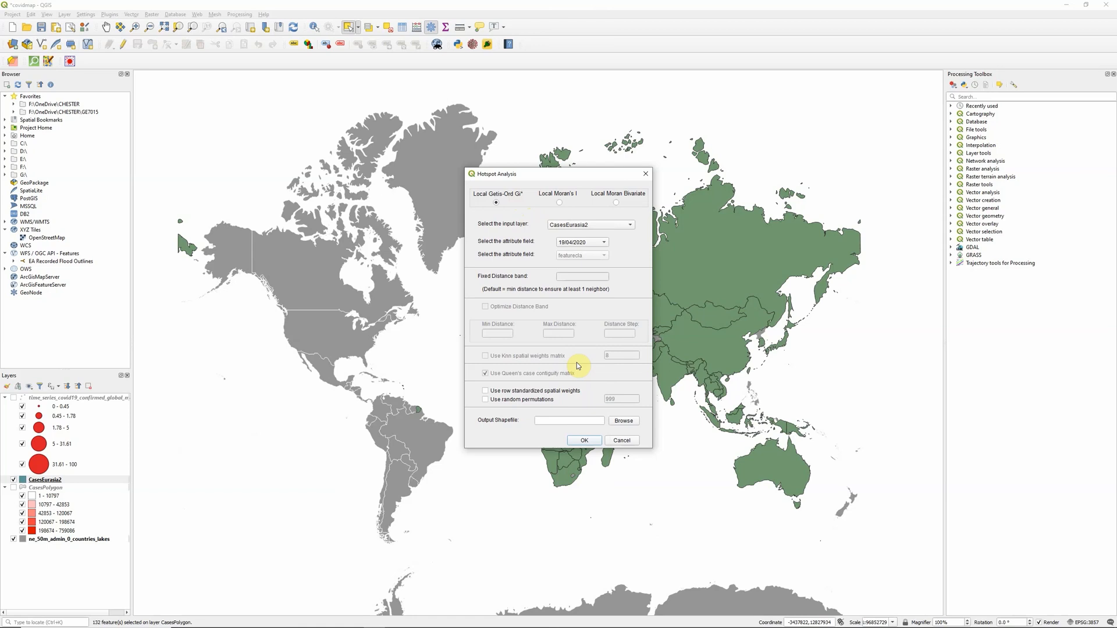
Step: Set the hotspot output shapefile to EurasiaHotspot in the Covid19\2204 folder
{"action": "left_click", "coordinate": [621, 423]}
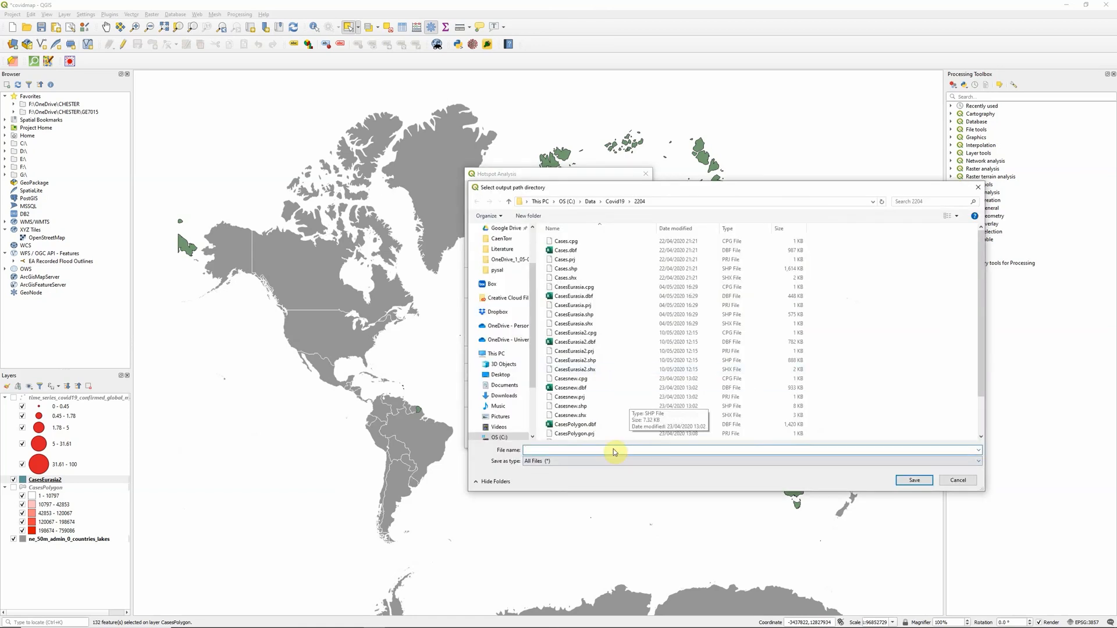
{"action": "scroll", "coordinate": [585, 433], "scroll_direction": "down", "scroll_amount": 2}
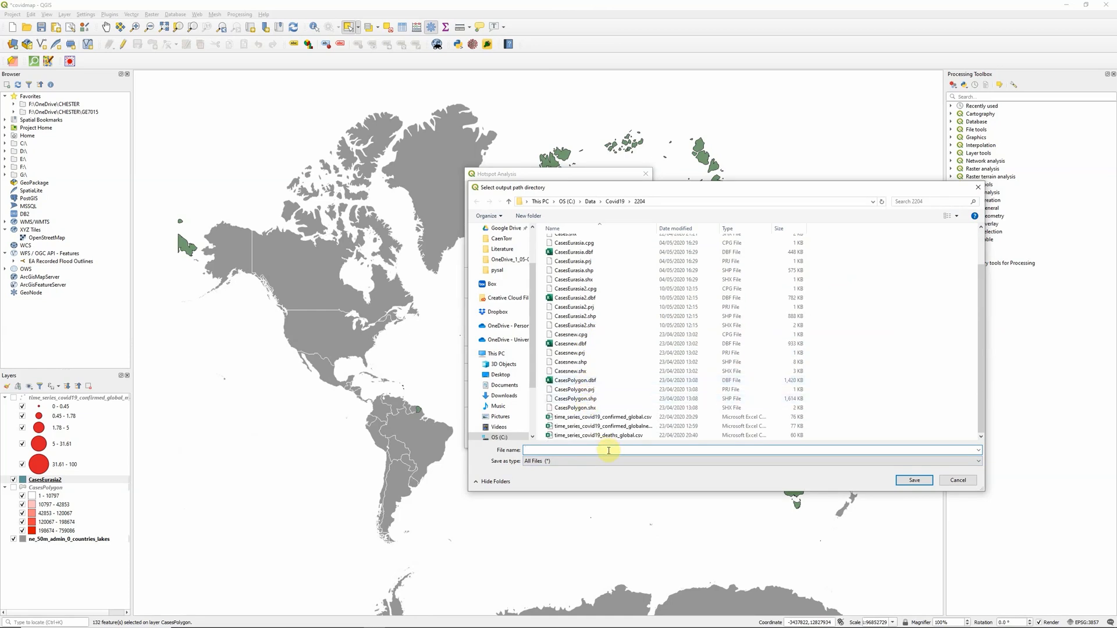
{"action": "type", "text": "EursiaHotspot"}
{"action": "left_click", "coordinate": [536, 450]}
{"action": "type", "text": "a"}
{"action": "left_click", "coordinate": [914, 480]}
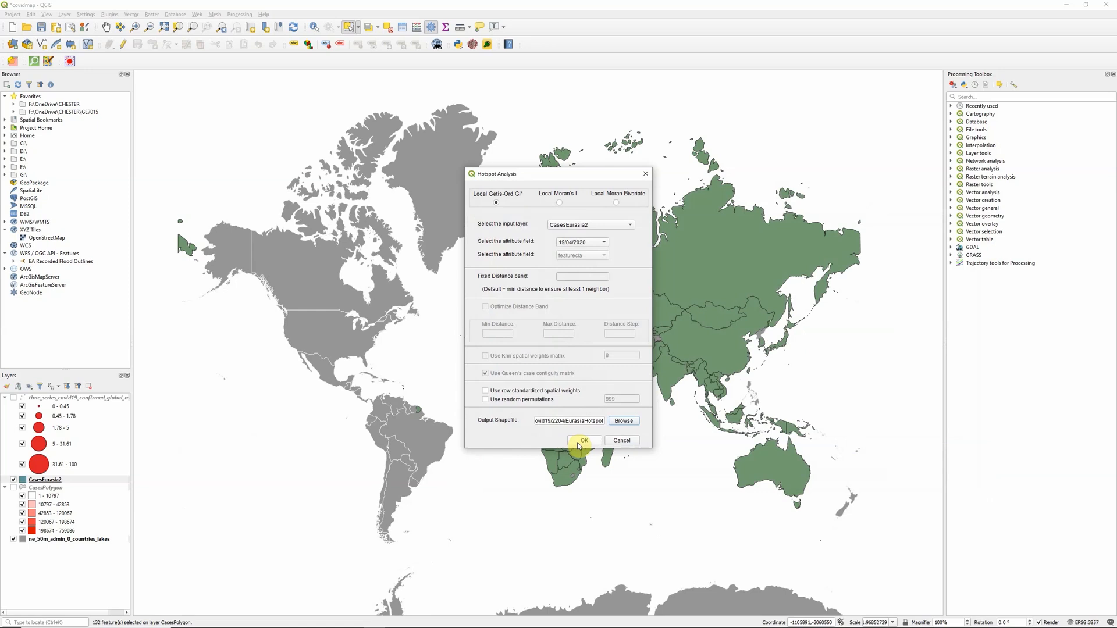
Step: Run the hotspot analysis, dismiss its completion message and examine the resulting hotspot layer around Europe
{"action": "left_click", "coordinate": [580, 443]}
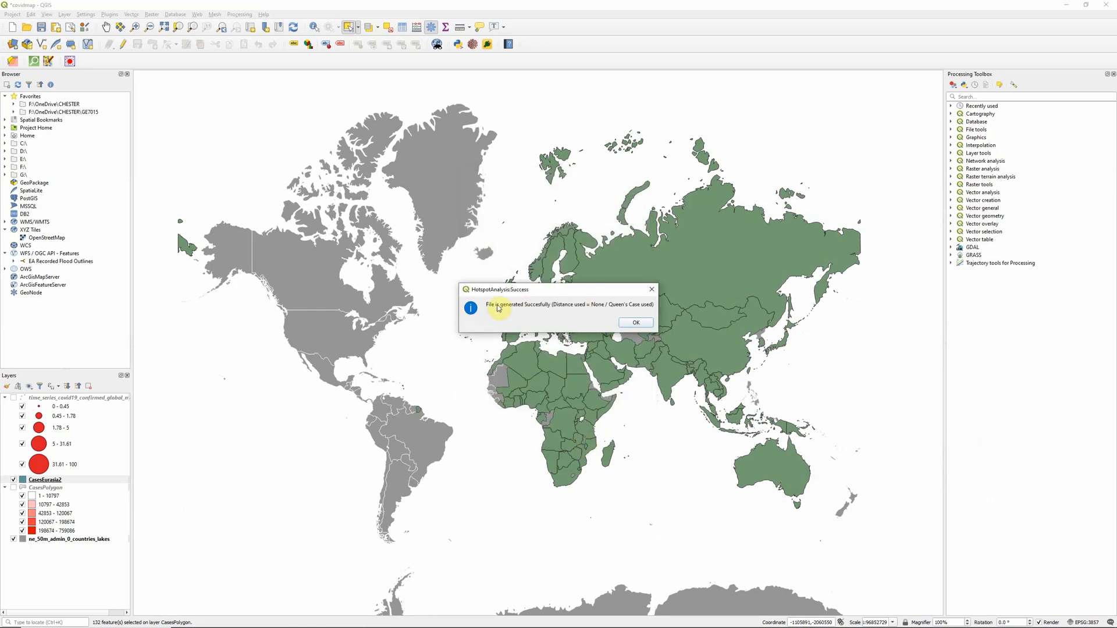
{"action": "left_click", "coordinate": [635, 323]}
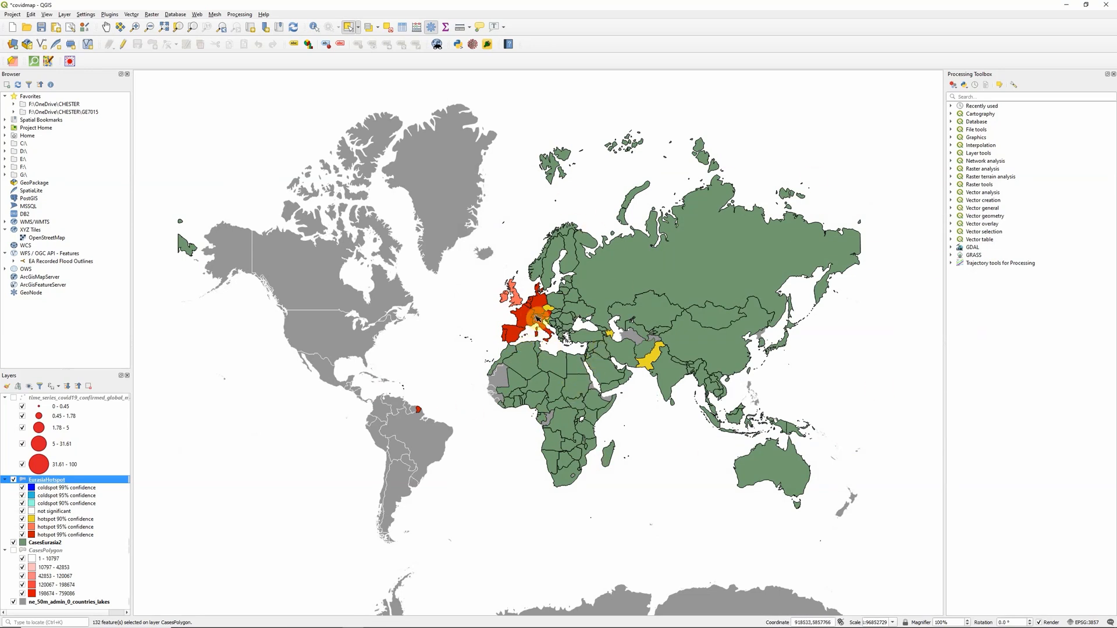
{"action": "scroll", "coordinate": [533, 311], "scroll_direction": "up", "scroll_amount": 1}
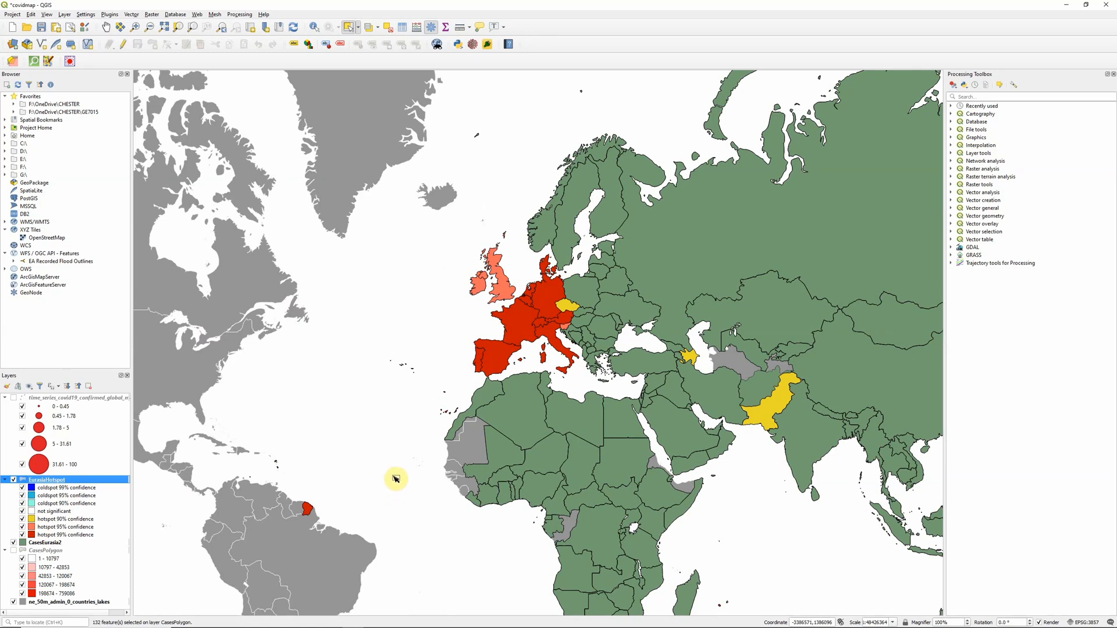
{"action": "scroll", "coordinate": [393, 476], "scroll_direction": "down", "scroll_amount": 1}
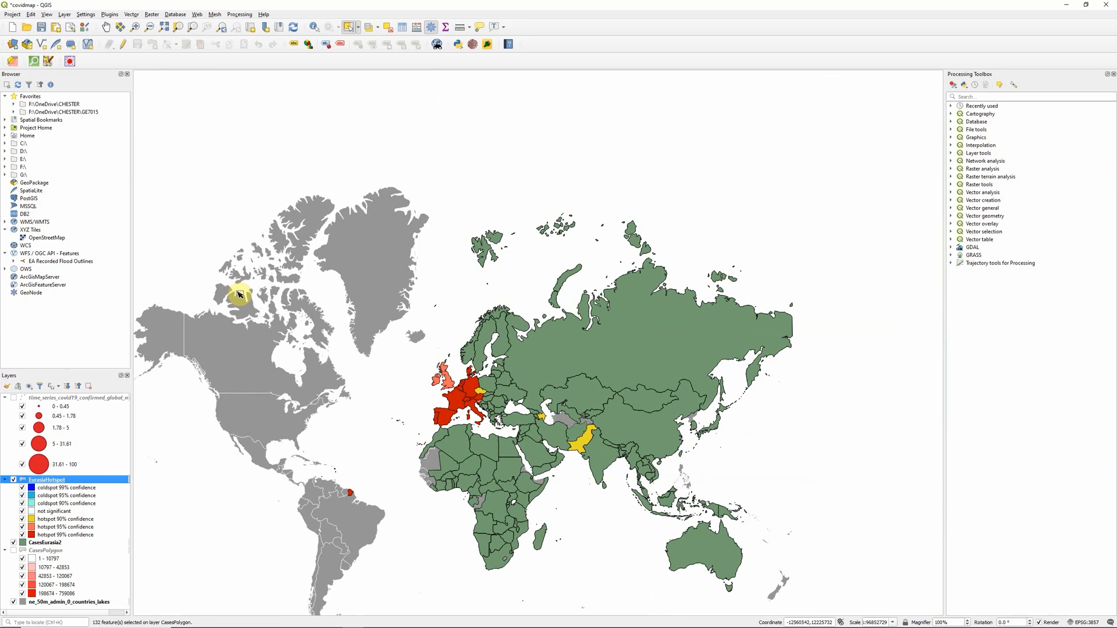
Step: Open the recent project QGIS_Hotspot, discarding the changes to covidmap, and dismiss the transform warning
{"action": "left_click", "coordinate": [12, 16]}
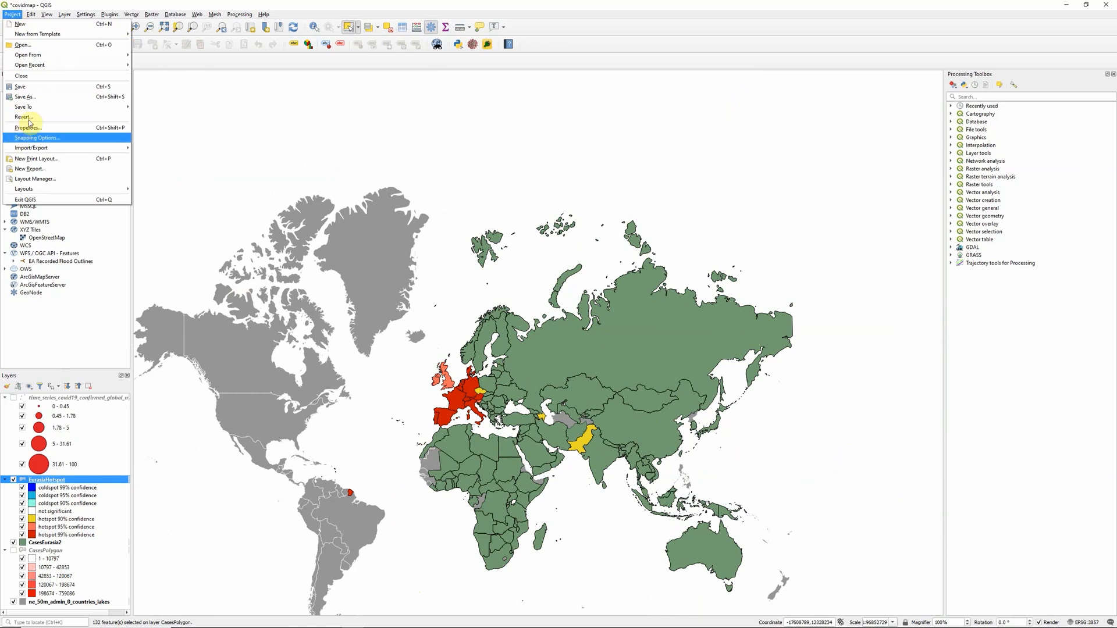
{"action": "mouse_move", "coordinate": [70, 65]}
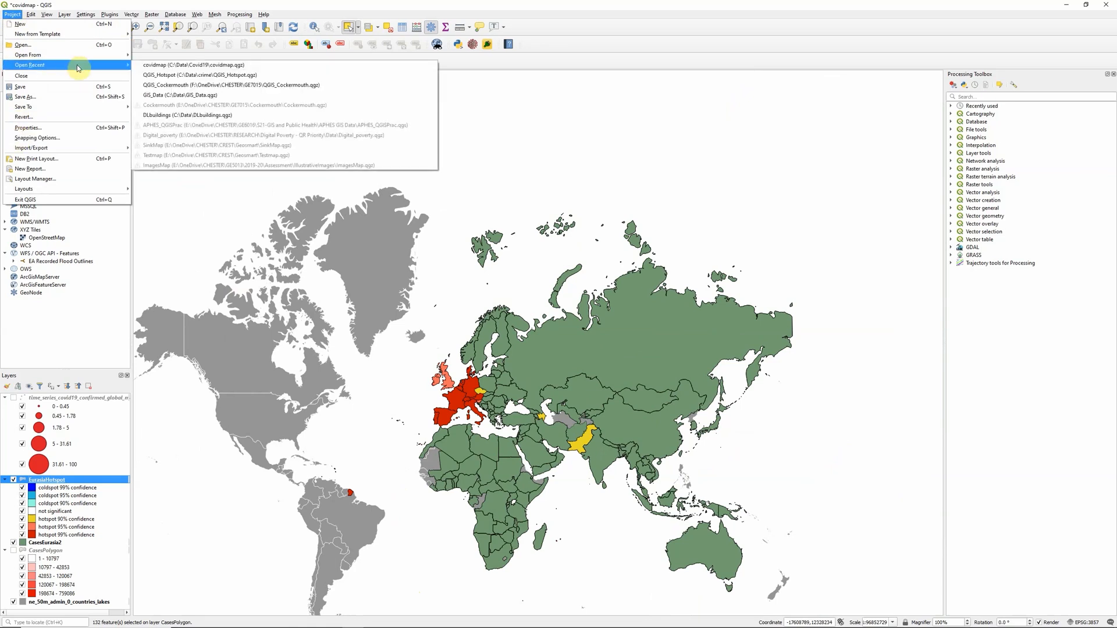
{"action": "left_click", "coordinate": [185, 75]}
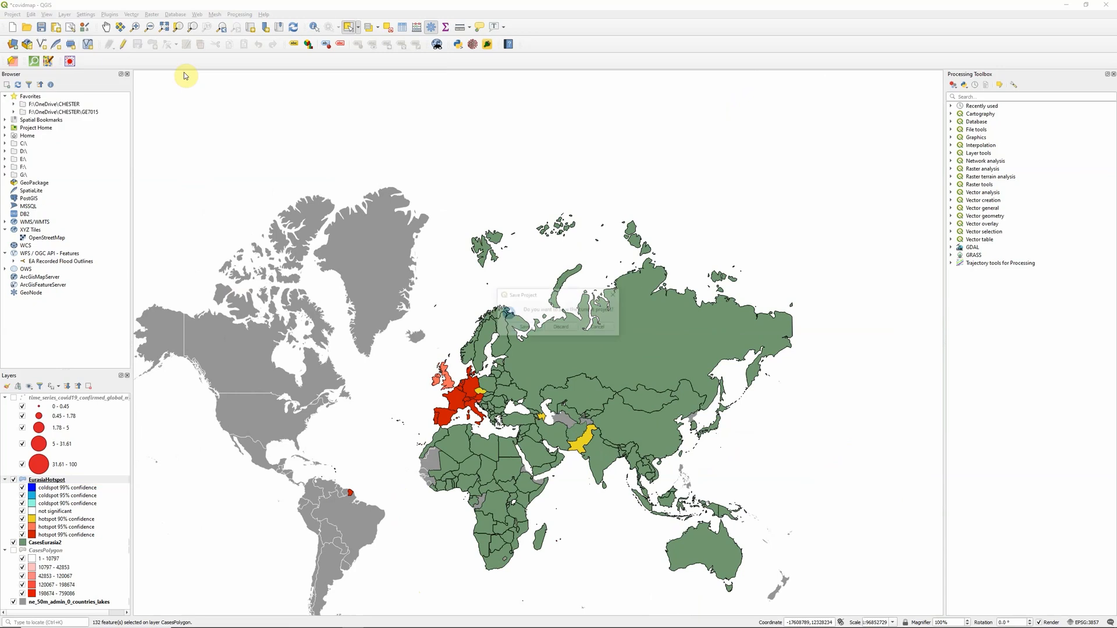
{"action": "left_click", "coordinate": [561, 328]}
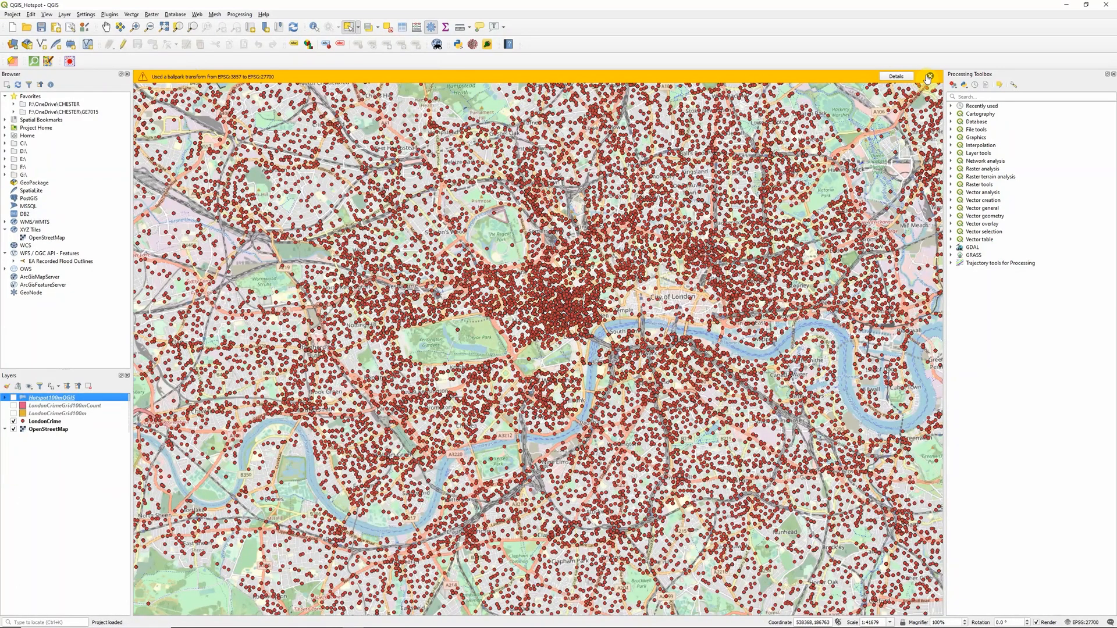
{"action": "left_click", "coordinate": [929, 78]}
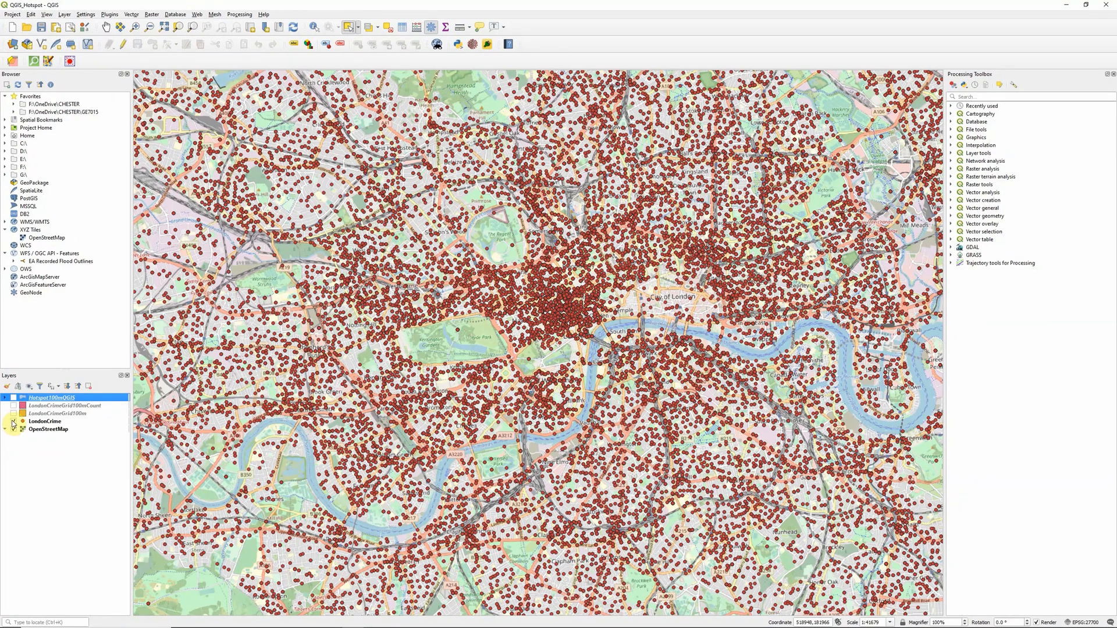
Step: Search the processing tools for "grid" and open the Create grid tool
{"action": "left_click", "coordinate": [963, 97]}
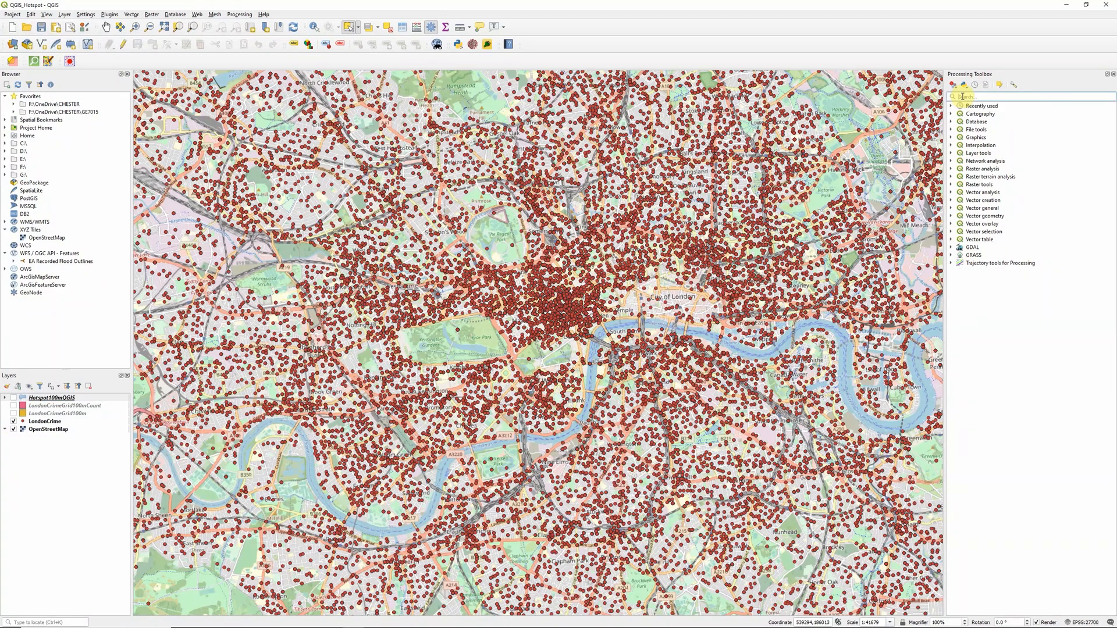
{"action": "left_click", "coordinate": [237, 17]}
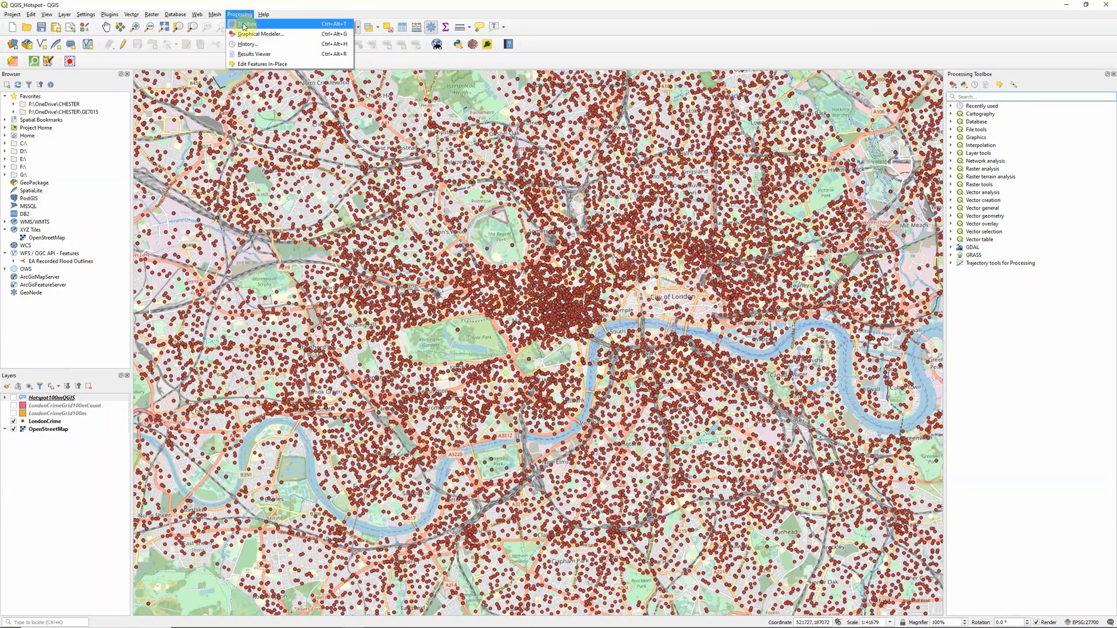
{"action": "left_click", "coordinate": [304, 5]}
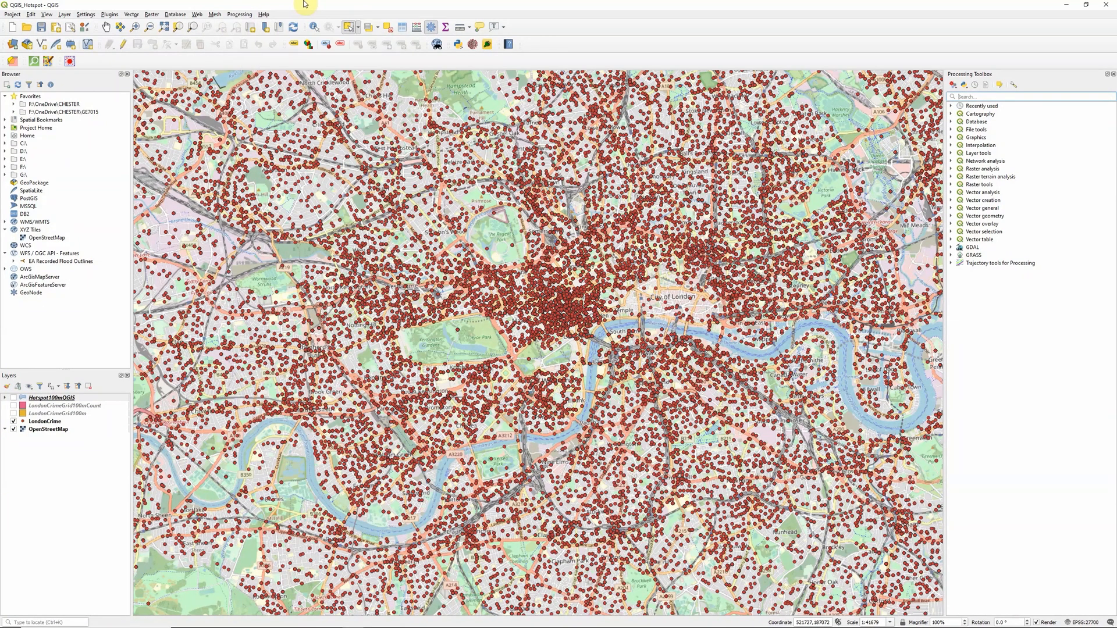
{"action": "left_click", "coordinate": [990, 96]}
{"action": "type", "text": "grid"}
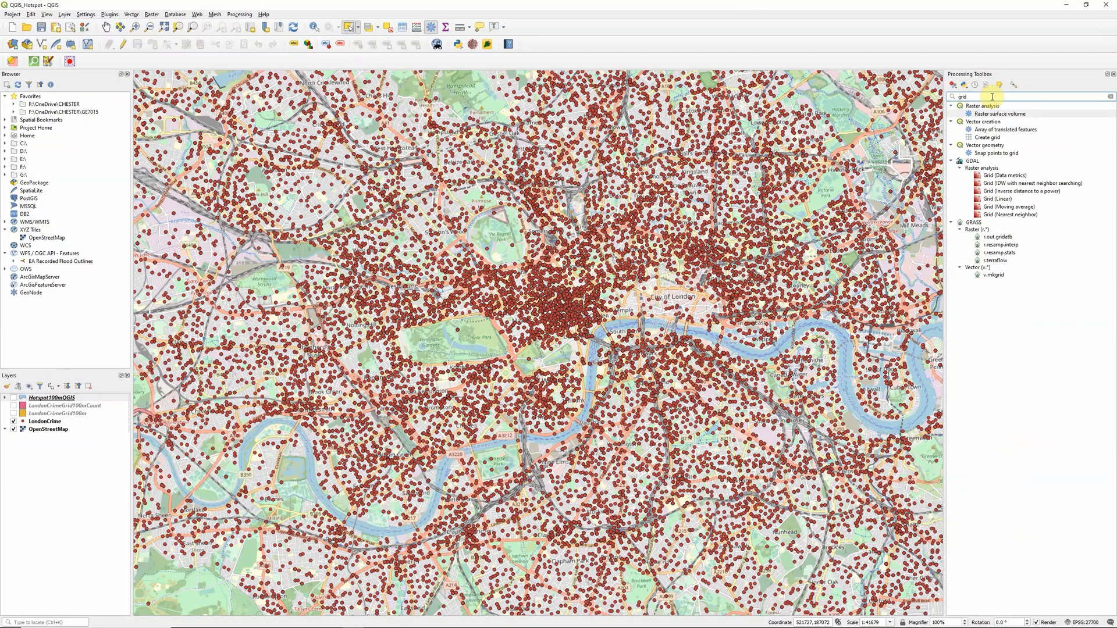
{"action": "double_click", "coordinate": [987, 138]}
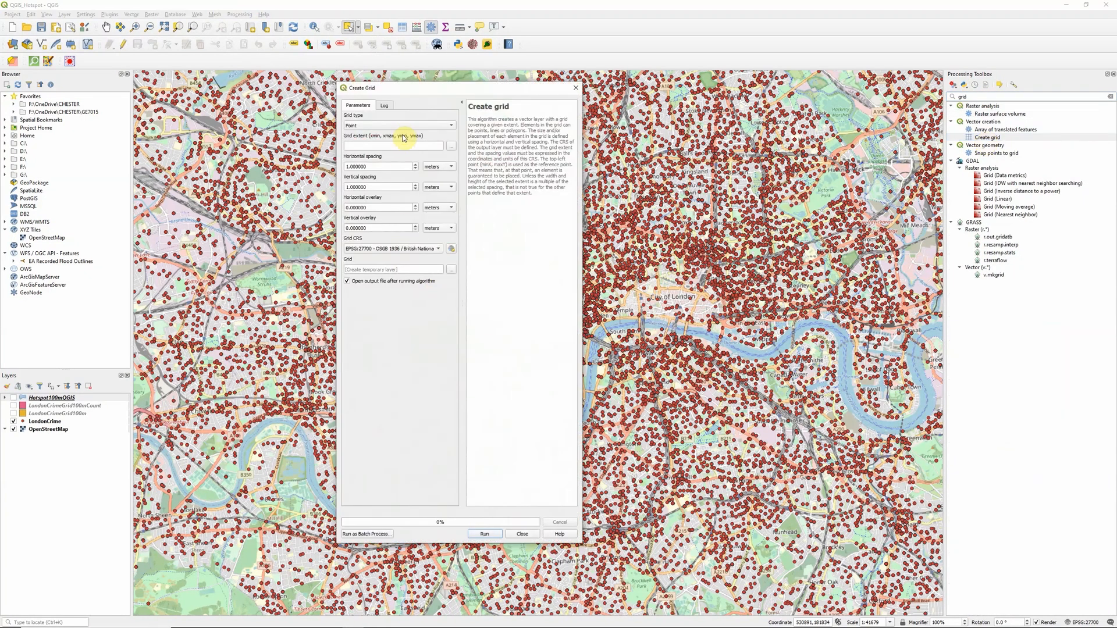
Step: Set the grid type to Rectangle (Polygon) and take the grid extent from the LondonCrime layer
{"action": "left_click", "coordinate": [404, 126]}
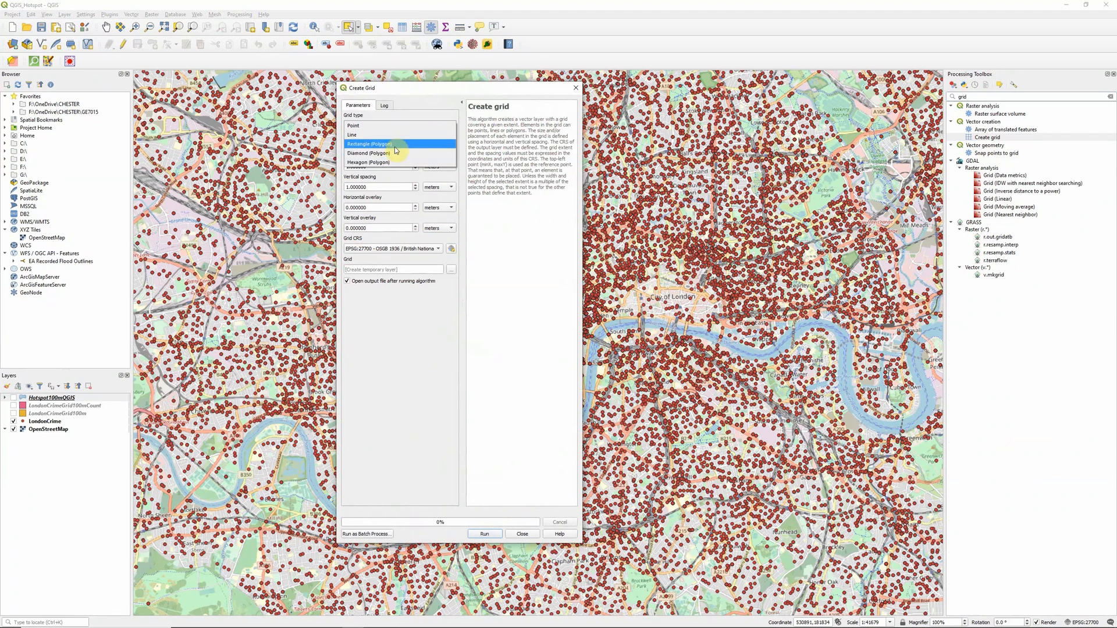
{"action": "left_click", "coordinate": [395, 146]}
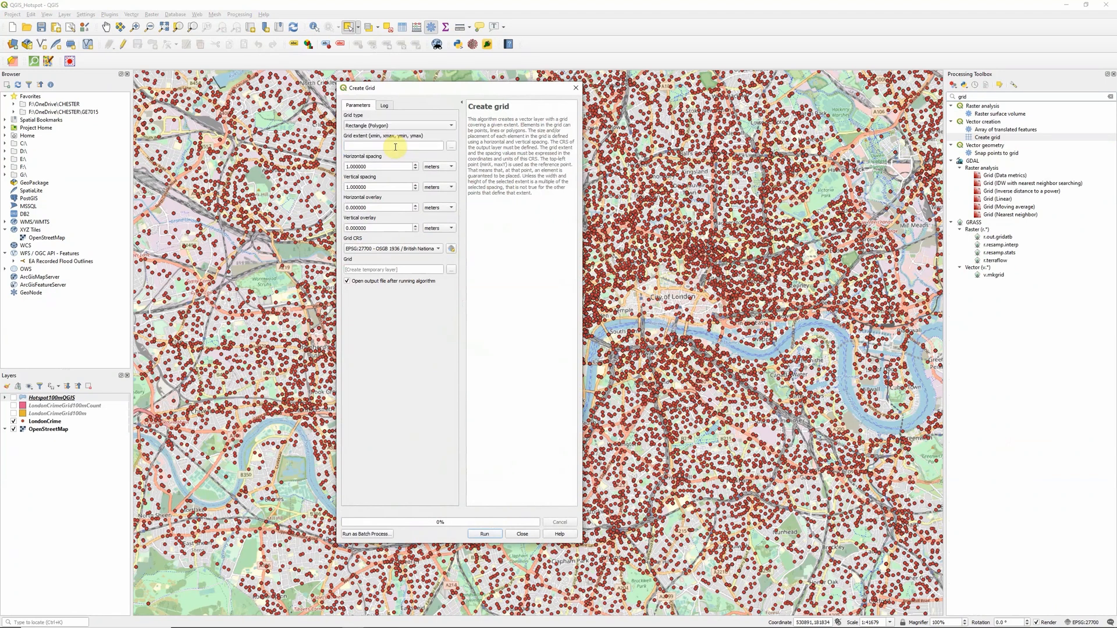
{"action": "left_click", "coordinate": [452, 148]}
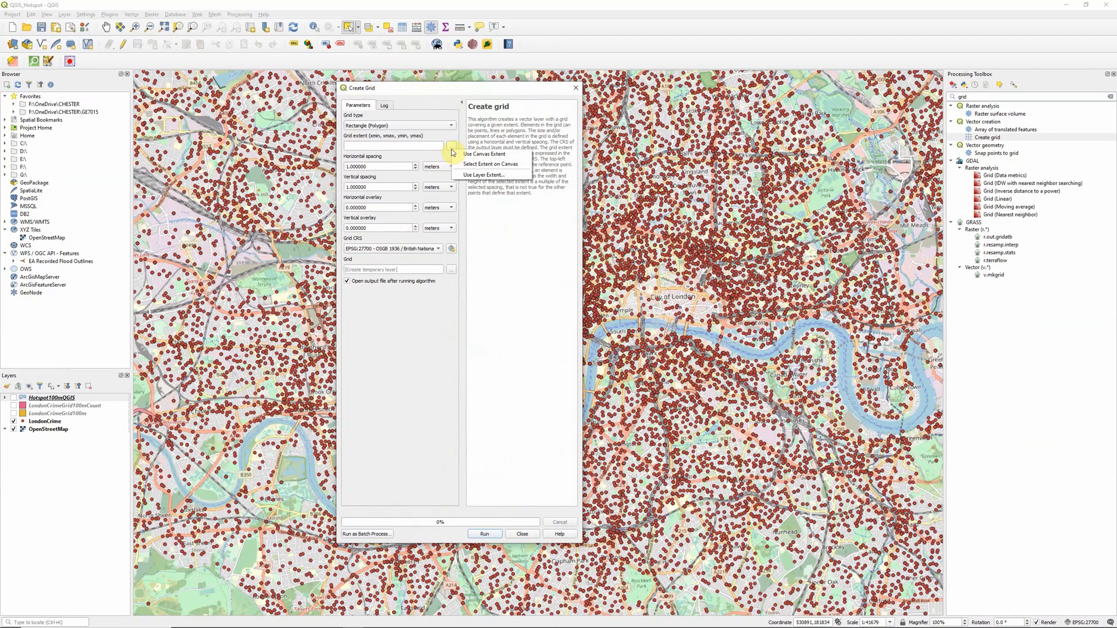
{"action": "left_click", "coordinate": [476, 175]}
{"action": "left_click", "coordinate": [467, 317]}
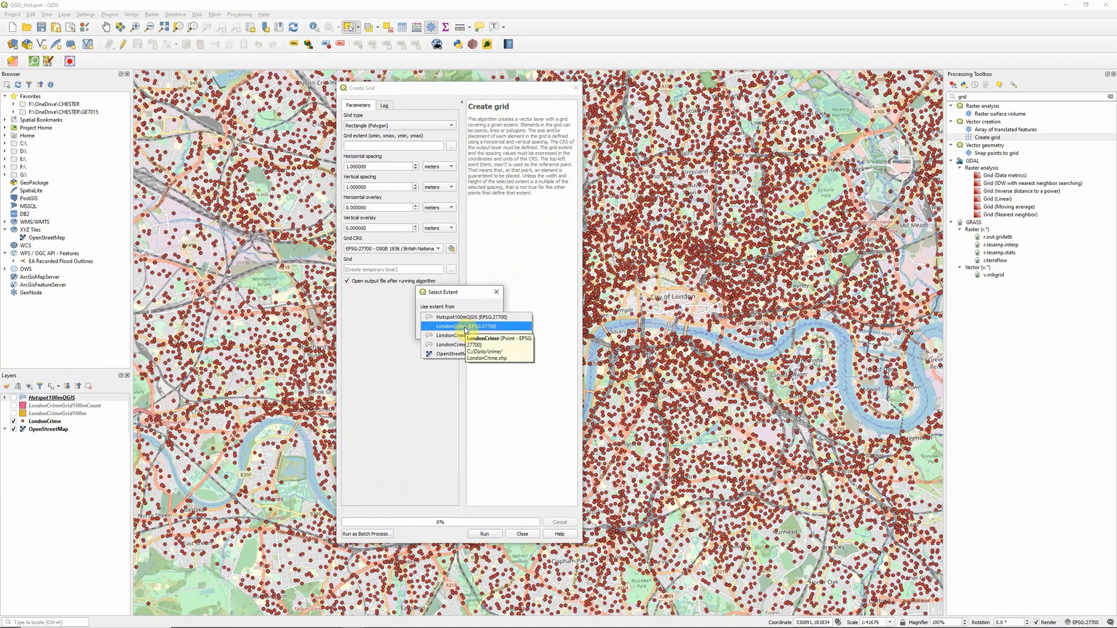
{"action": "left_click", "coordinate": [466, 326]}
{"action": "left_click", "coordinate": [445, 330]}
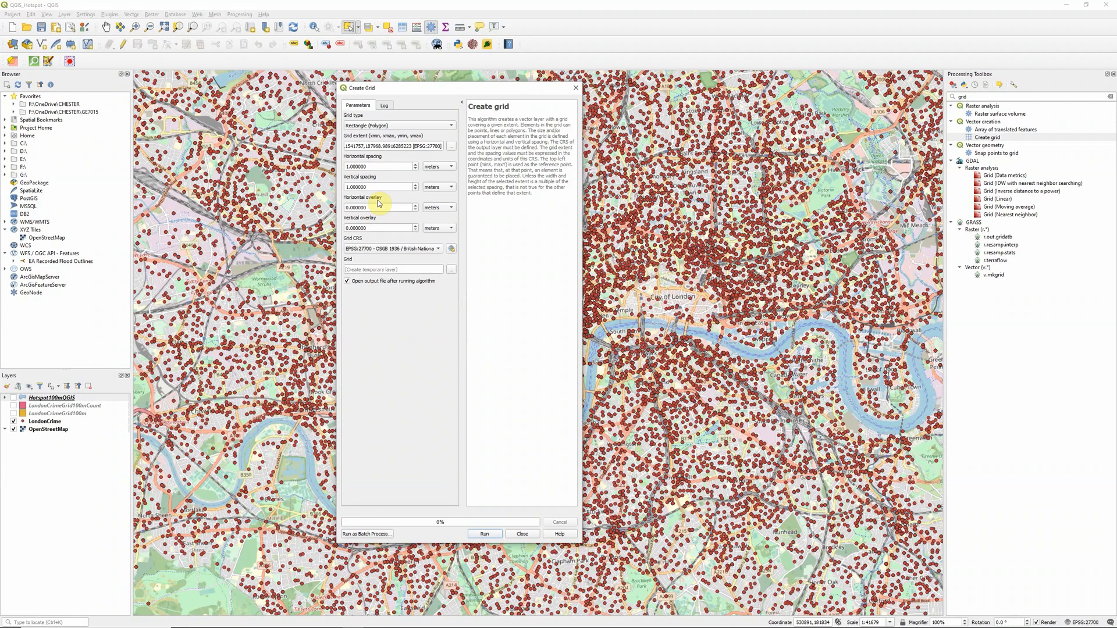
Step: Set the grid's horizontal and vertical spacing to 100 meters, and close the Create grid tool without running it
{"action": "double_click", "coordinate": [378, 167]}
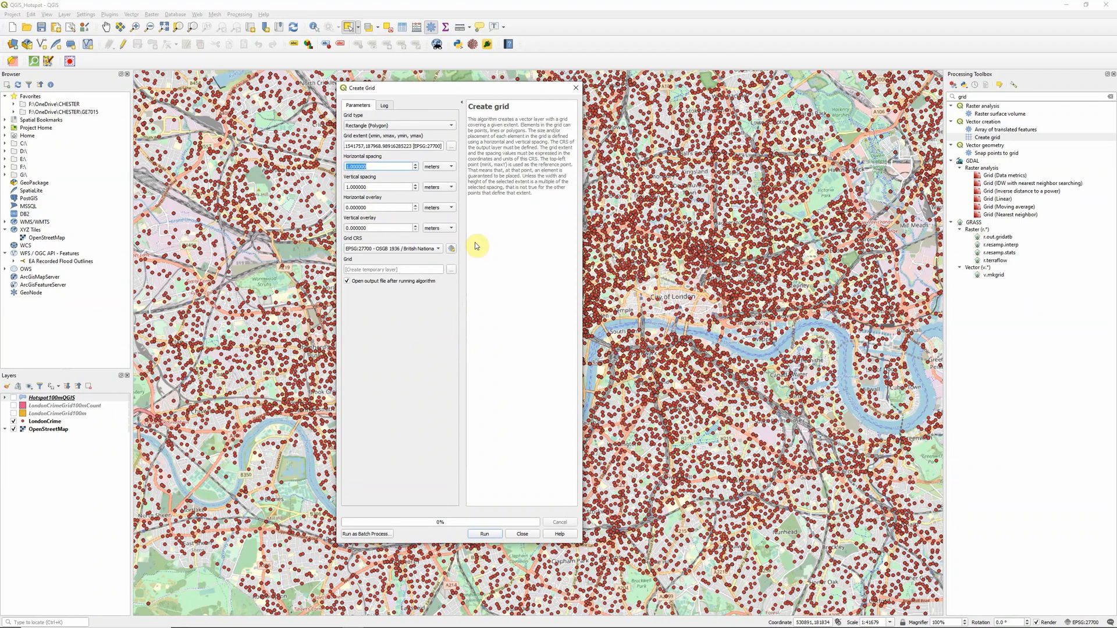
{"action": "type", "text": "1"}
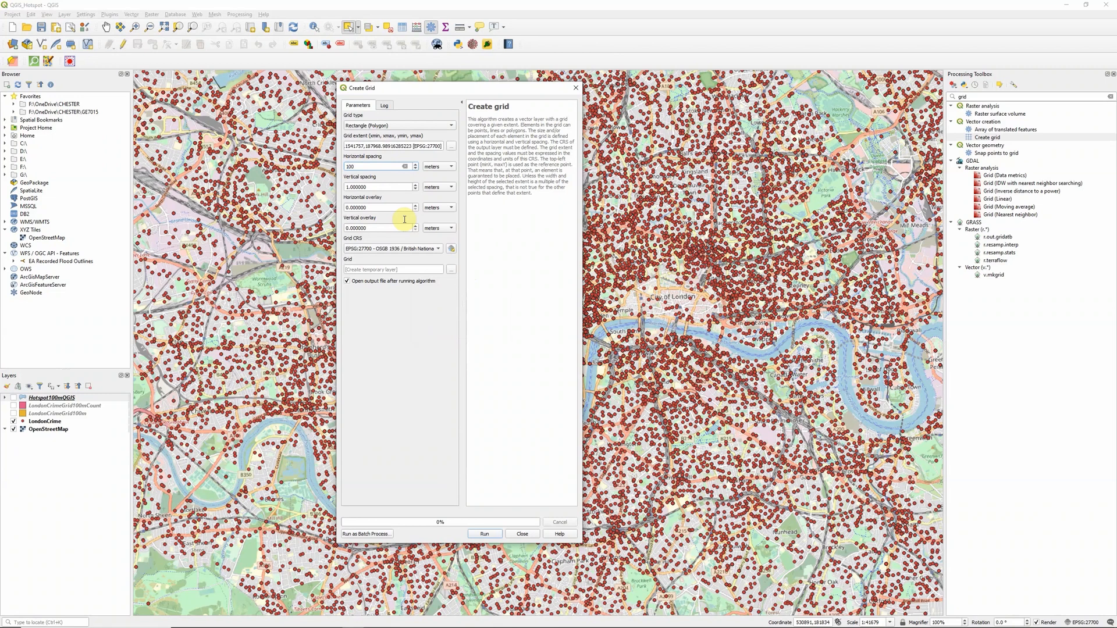
{"action": "double_click", "coordinate": [378, 187]}
{"action": "type", "text": "10"}
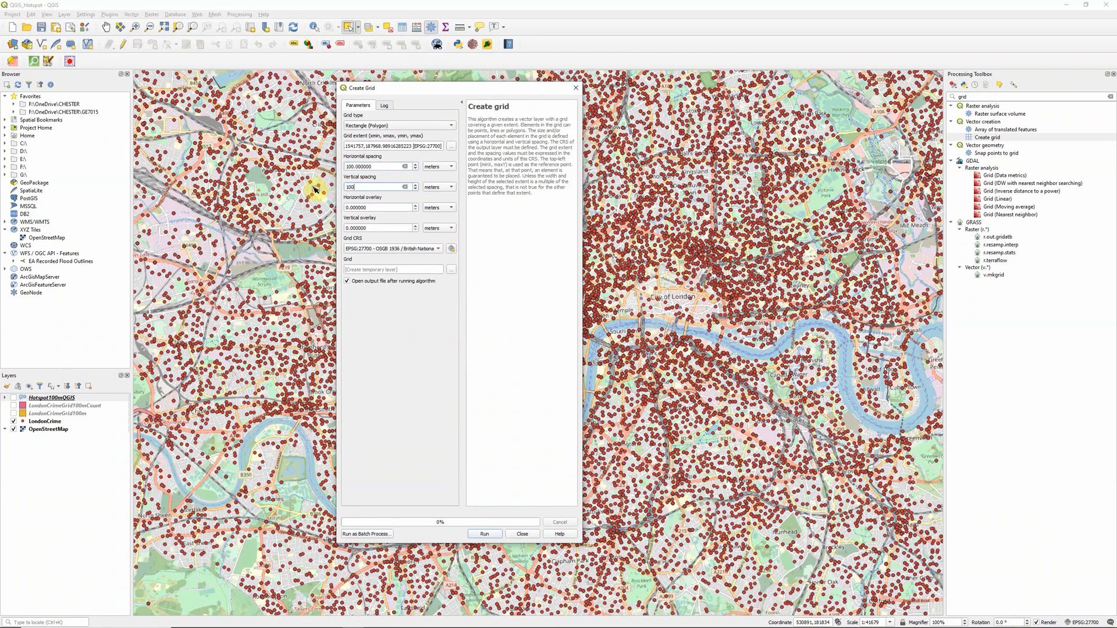
{"action": "type", "text": "0"}
{"action": "left_click", "coordinate": [393, 361]}
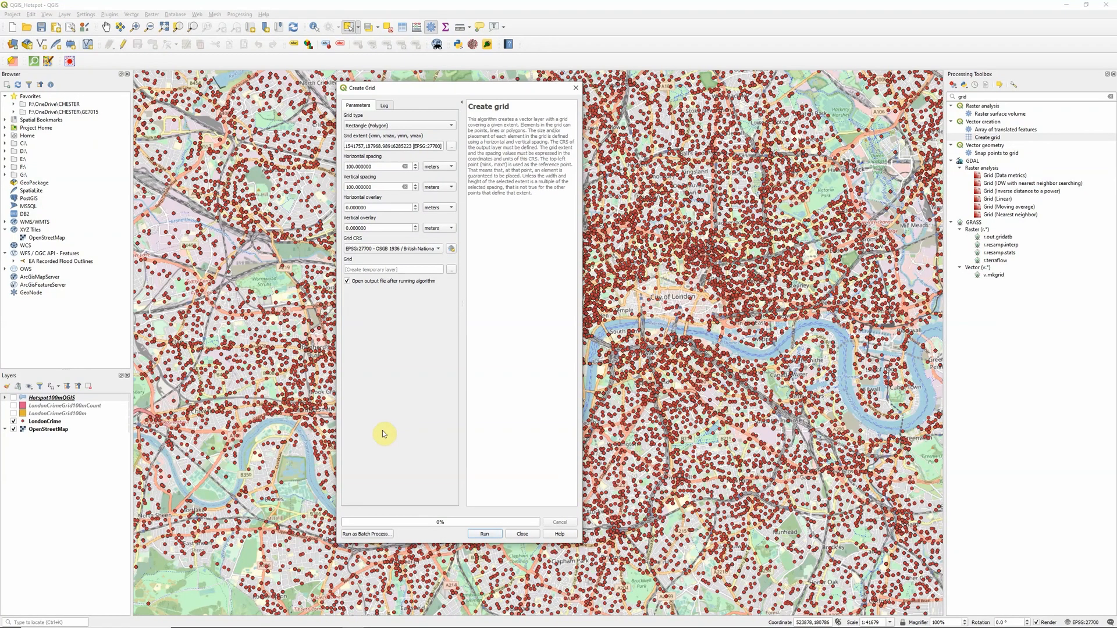
{"action": "left_click", "coordinate": [522, 534]}
Step: Show the existing LondonCrimeGrid100m layer and make it the active layer
{"action": "left_click", "coordinate": [13, 414]}
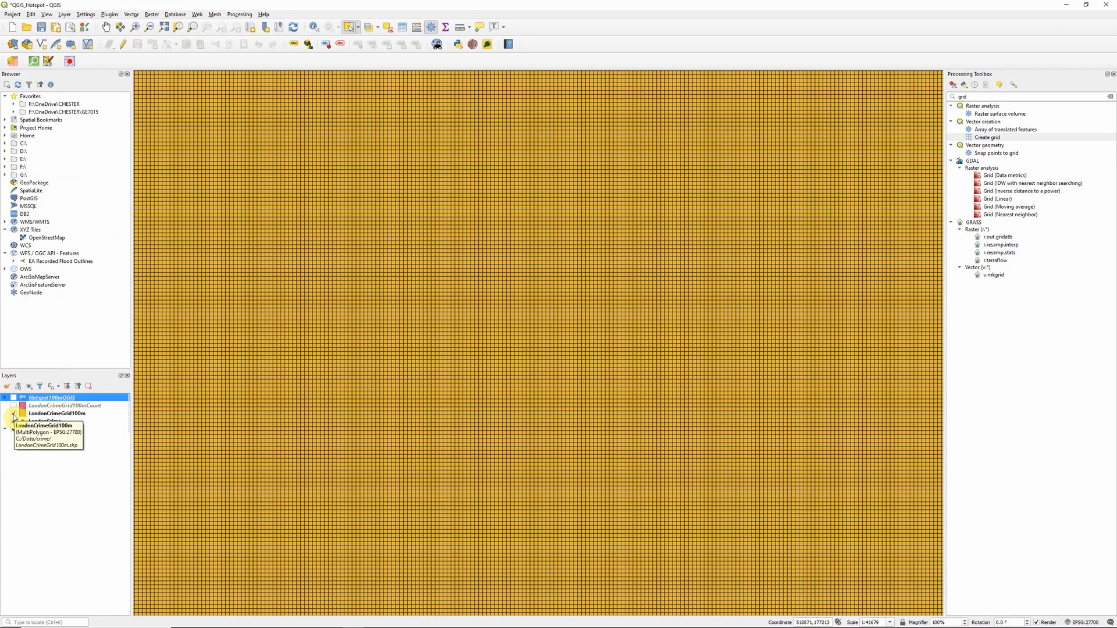
{"action": "left_click", "coordinate": [23, 416]}
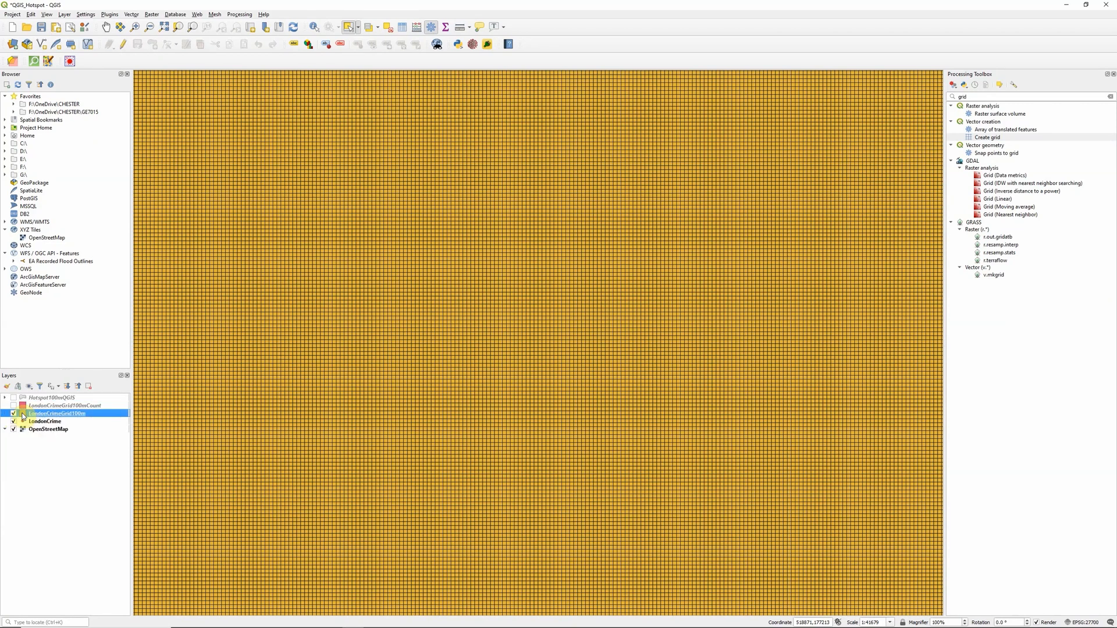
Step: Give the LondonCrimeGrid100m layer's simple fill a transparent fill color, and hide the layer
{"action": "double_click", "coordinate": [23, 415]}
{"action": "left_click", "coordinate": [488, 196]}
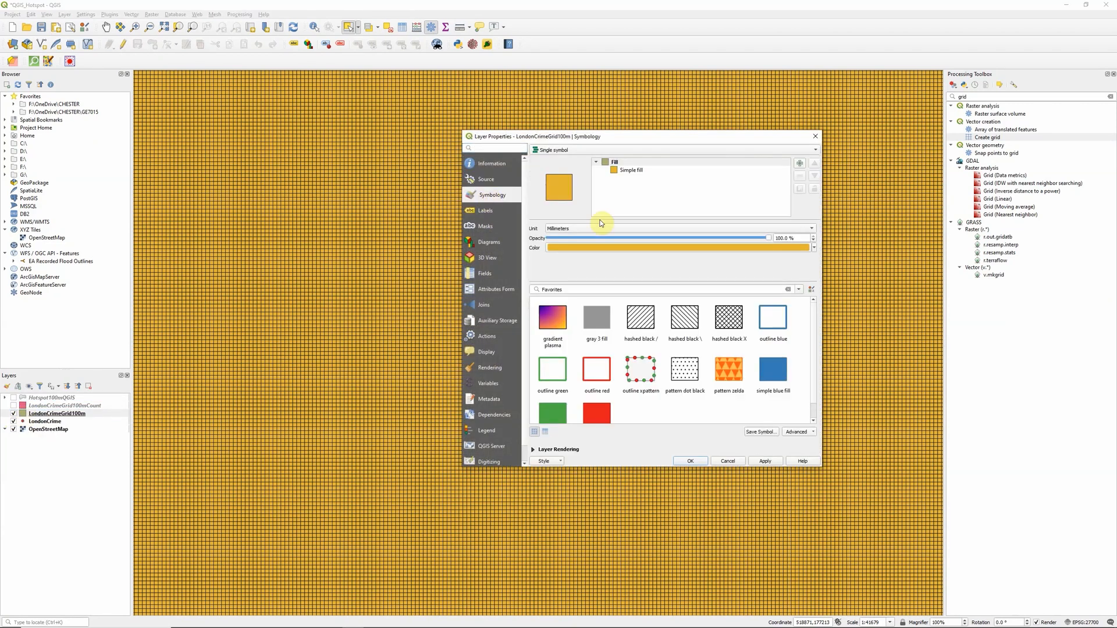
{"action": "left_click", "coordinate": [640, 170]}
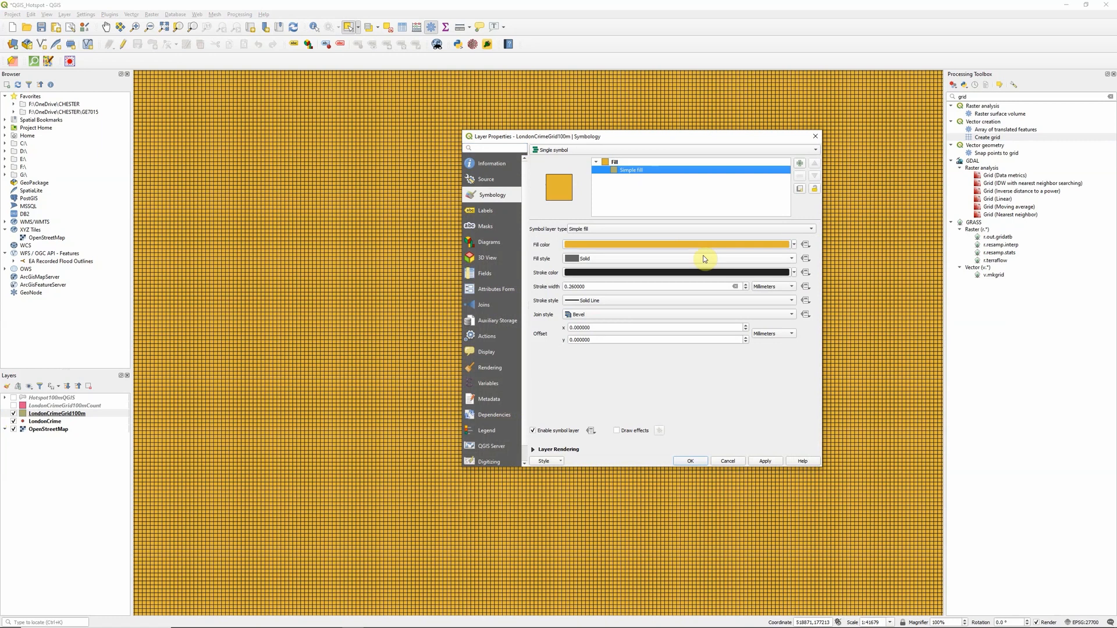
{"action": "left_click", "coordinate": [795, 244]}
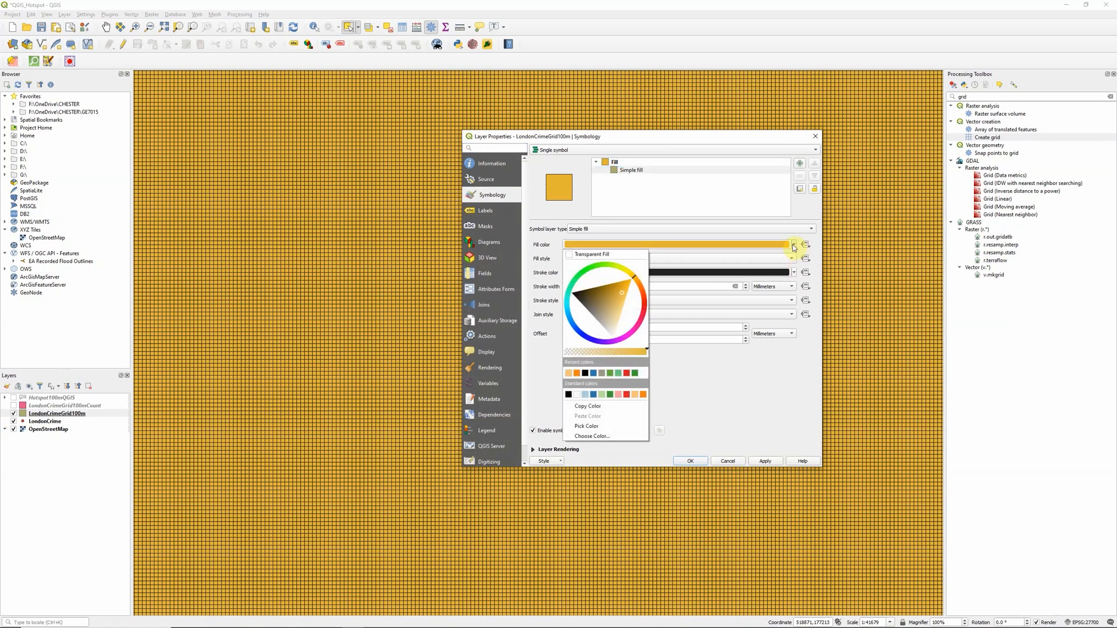
{"action": "left_click", "coordinate": [596, 255]}
{"action": "left_click", "coordinate": [701, 461]}
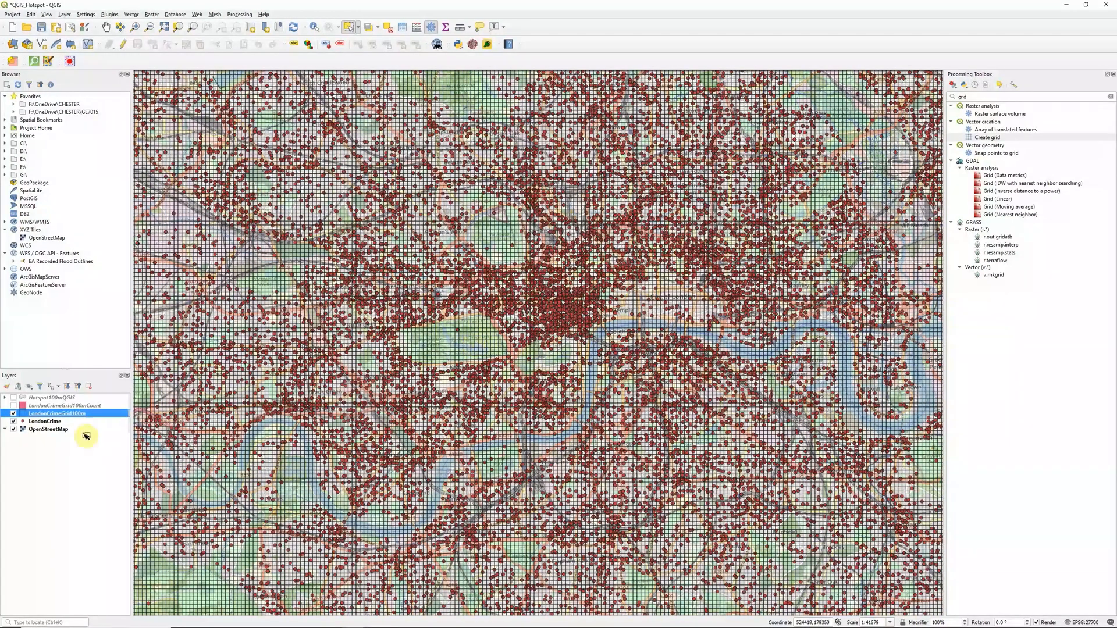
{"action": "left_click", "coordinate": [13, 414]}
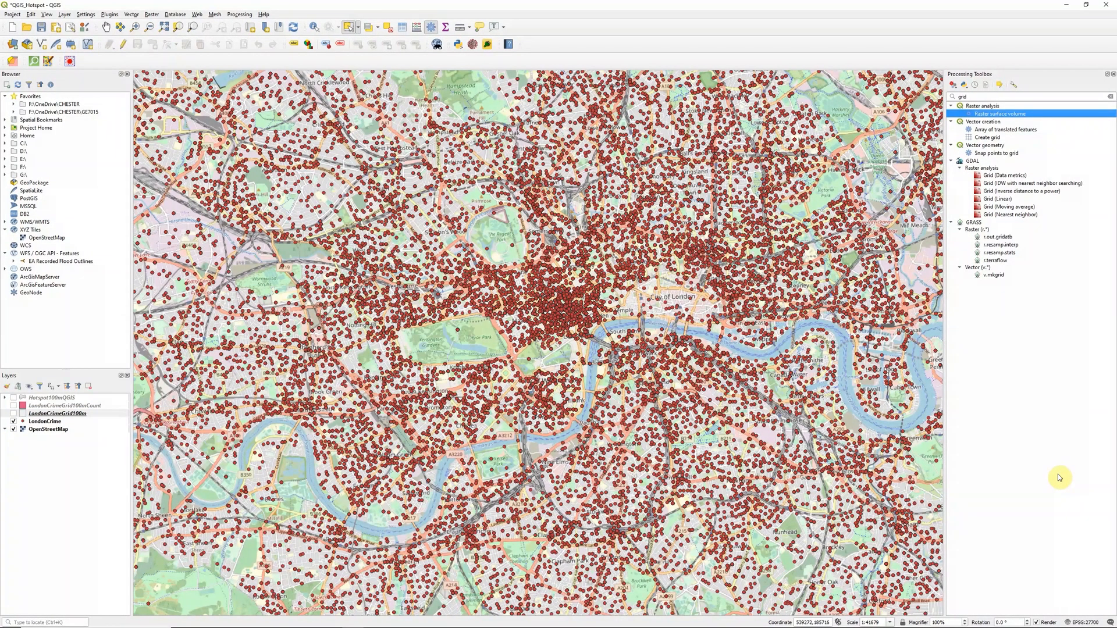
Step: Search the processing tools for "count" and open the Count points in polygon tool
{"action": "left_click", "coordinate": [984, 95]}
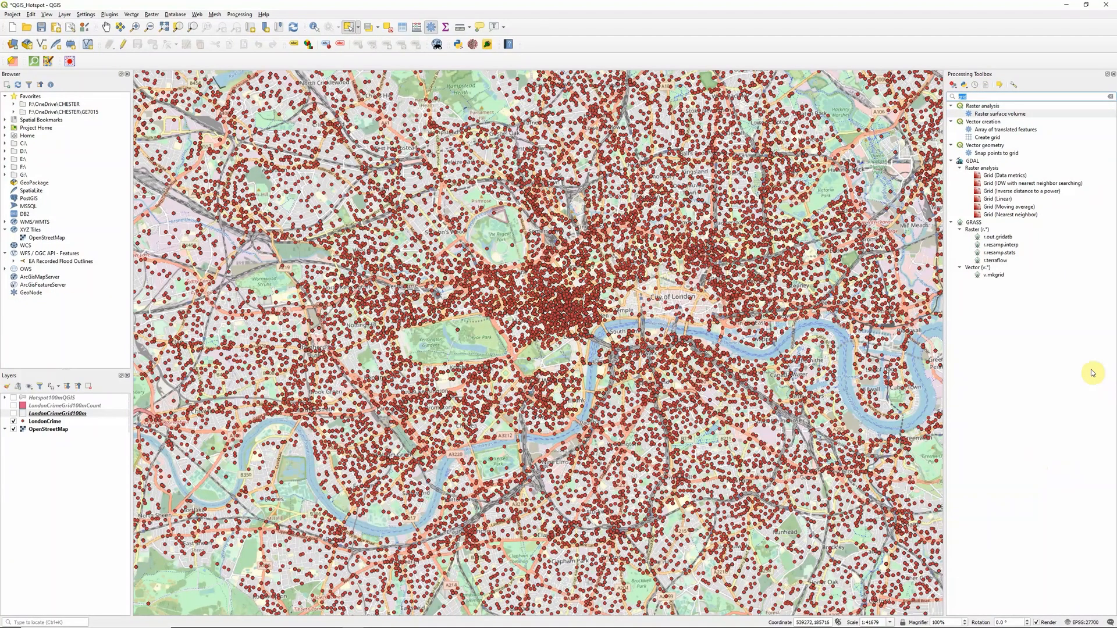
{"action": "type", "text": "count"}
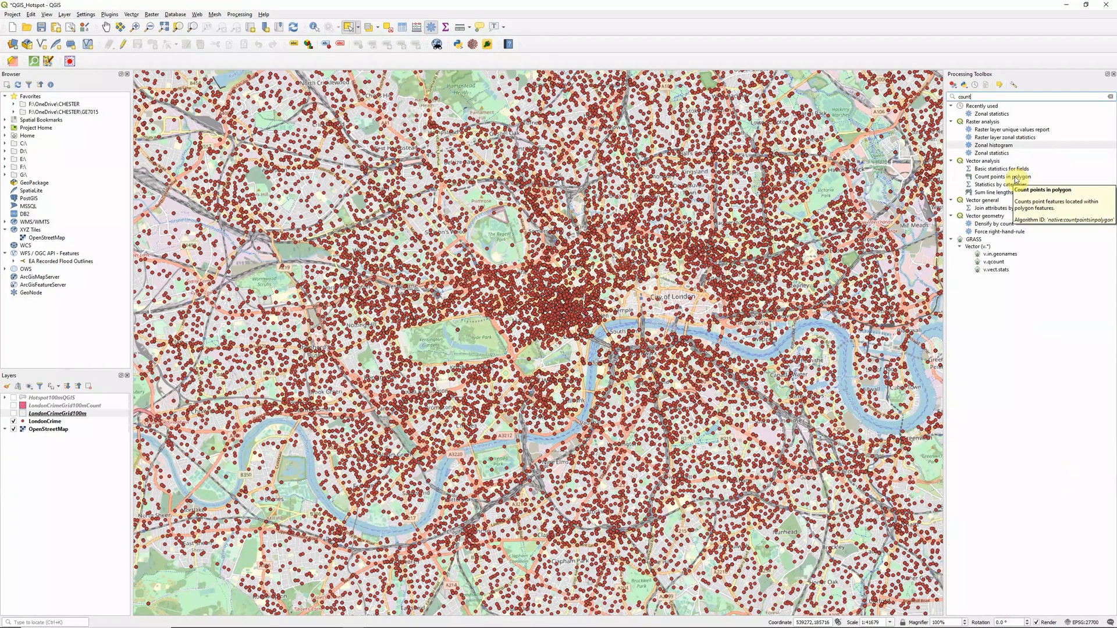
{"action": "double_click", "coordinate": [1016, 178]}
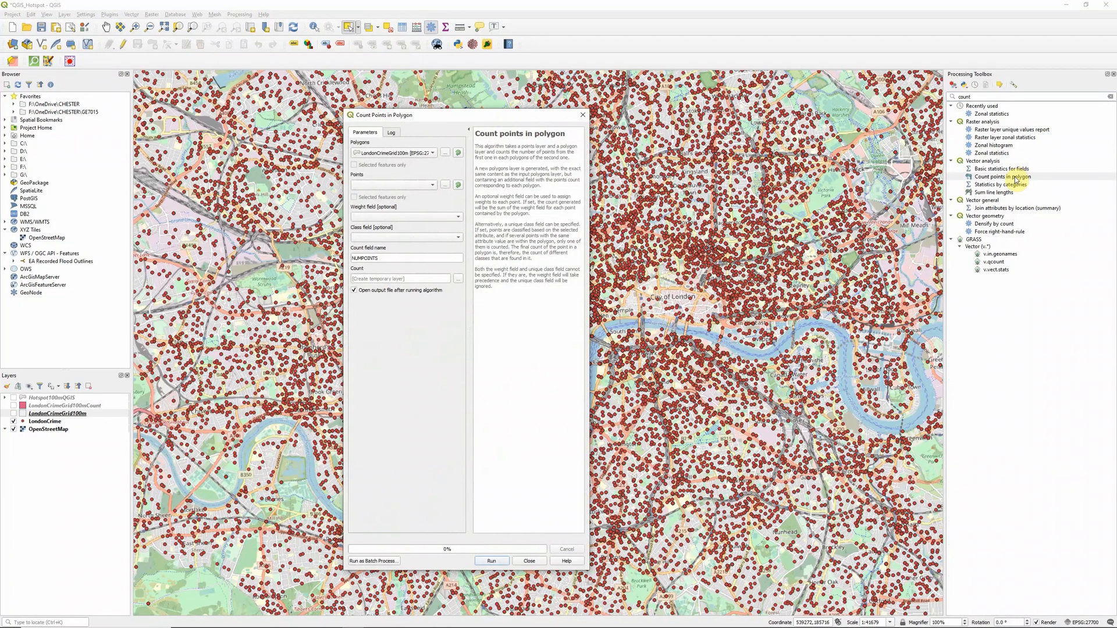
Step: Choose LondonCrimeGrid100m as the polygon layer, check the points layer choice, and close the tool without running it
{"action": "left_click", "coordinate": [403, 153]}
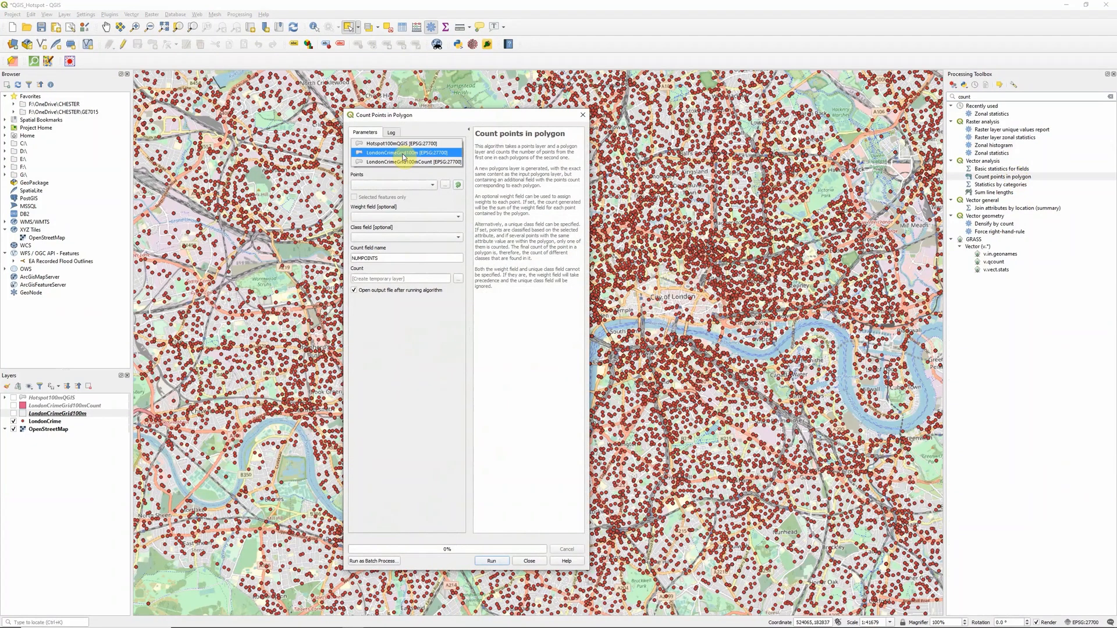
{"action": "left_click", "coordinate": [399, 155]}
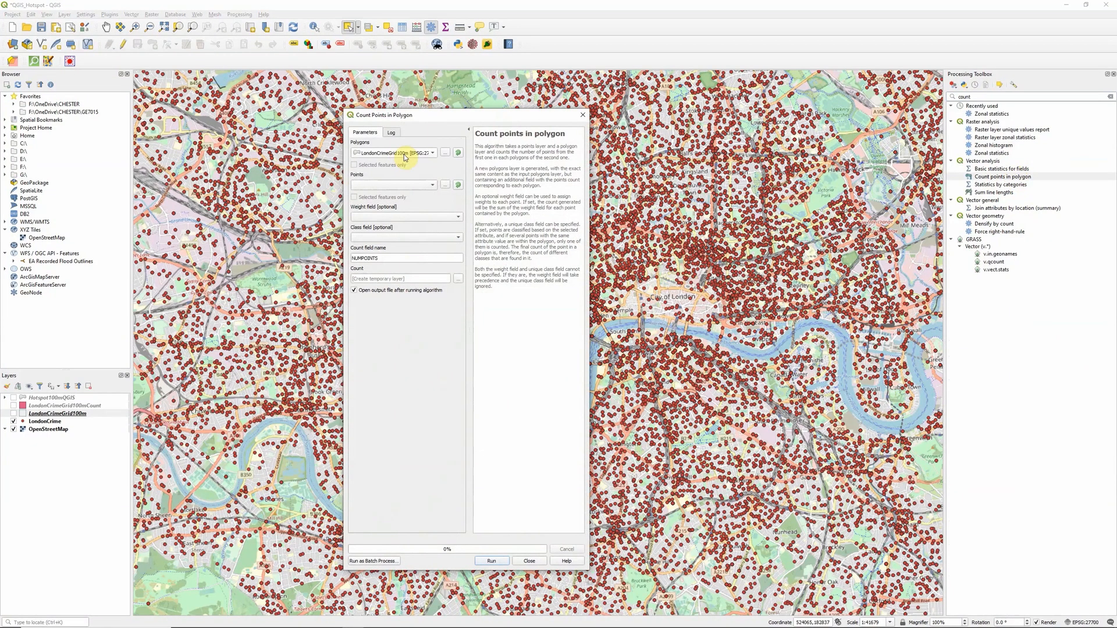
{"action": "left_click", "coordinate": [431, 185]}
{"action": "left_click", "coordinate": [404, 185]}
{"action": "left_click", "coordinate": [529, 562]}
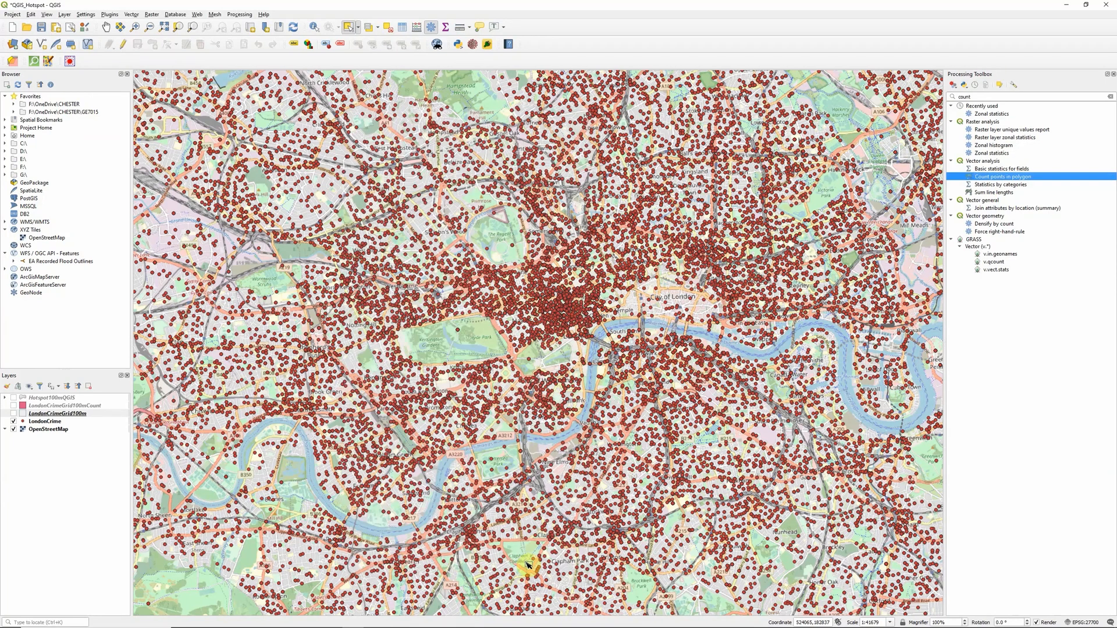
Step: Show the existing LondonCrimeGrid100mCount layer and review the NUMPOINTS column in its attribute table
{"action": "left_click", "coordinate": [13, 405]}
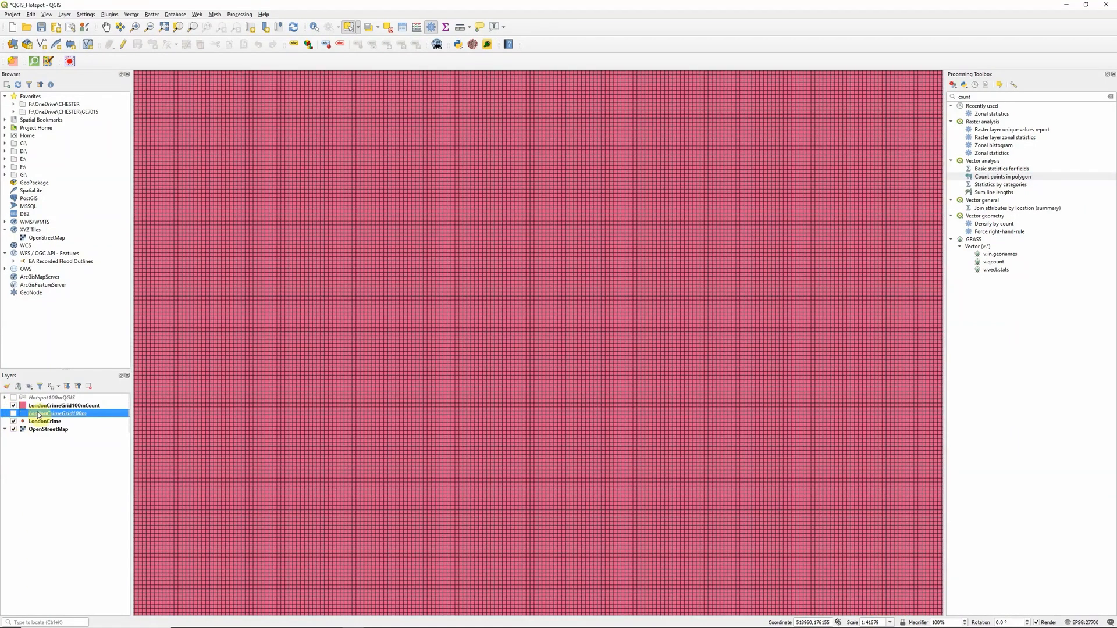
{"action": "right_click", "coordinate": [46, 408]}
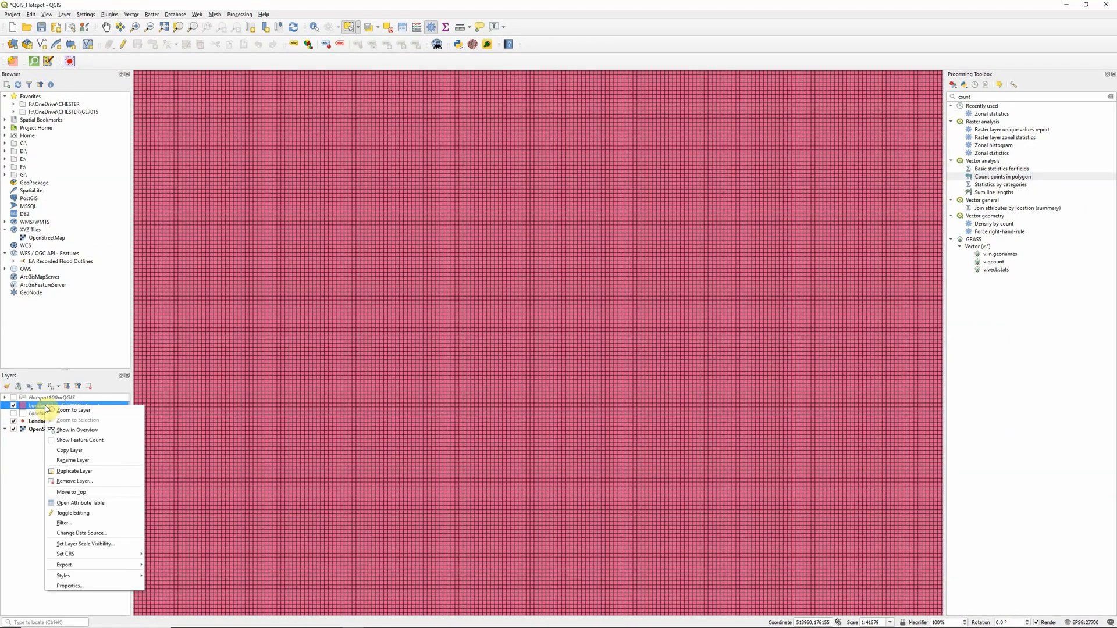
{"action": "left_click", "coordinate": [82, 504]}
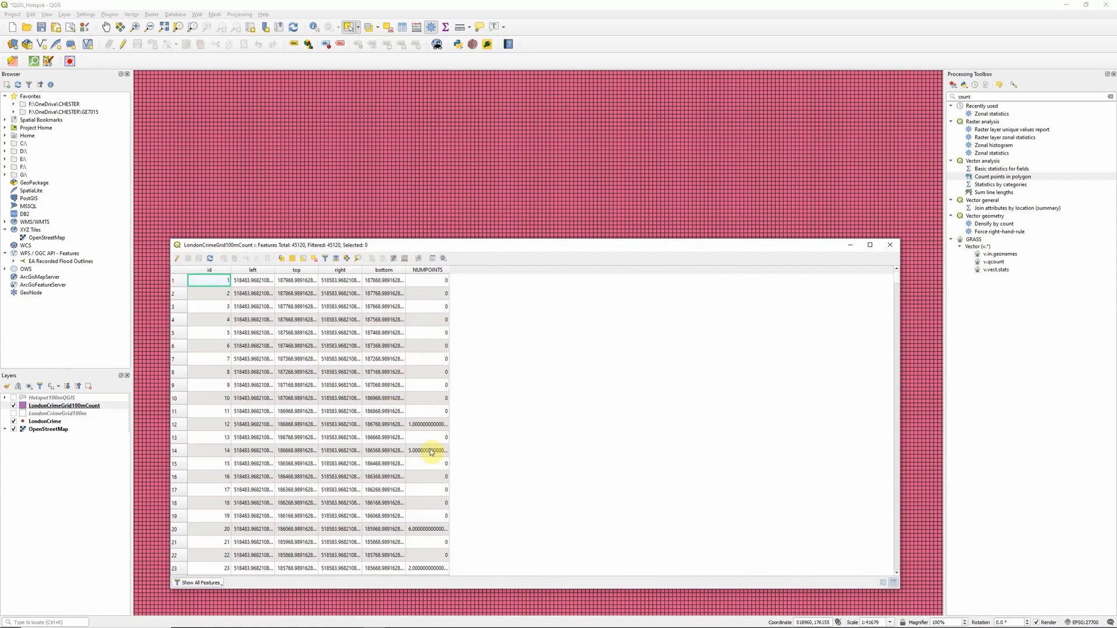
{"action": "scroll", "coordinate": [430, 451], "scroll_direction": "down", "scroll_amount": 2}
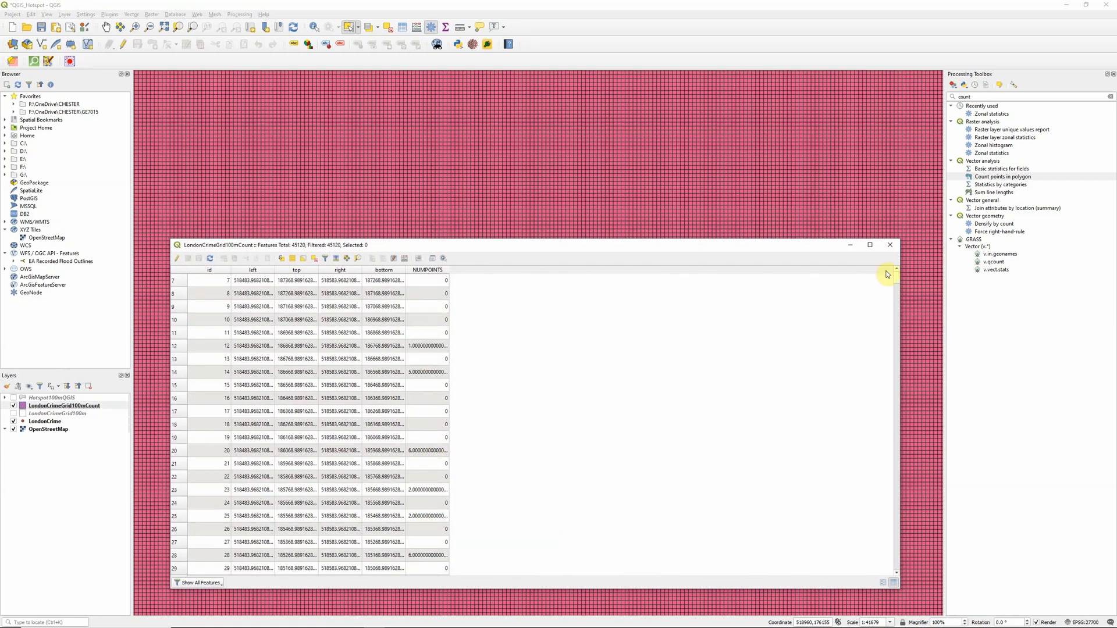
{"action": "left_click", "coordinate": [892, 247]}
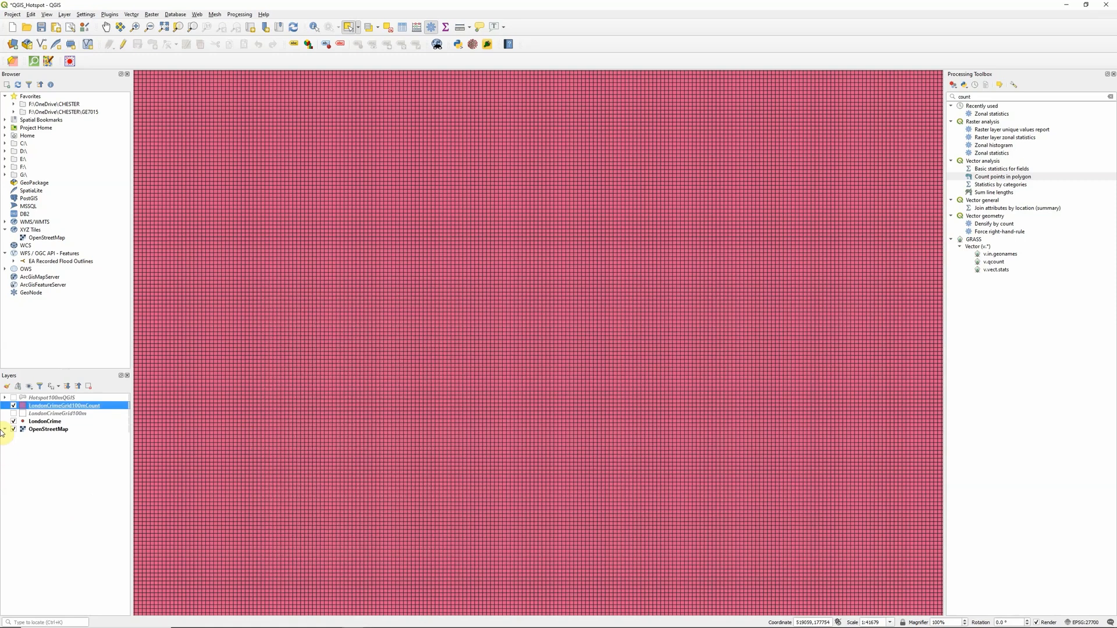
Step: Style the LondonCrimeGrid100mCount layer as Graduated by NUMPOINTS with five Equal Count (Quantile) classes, and apply it
{"action": "right_click", "coordinate": [40, 405]}
{"action": "left_click", "coordinate": [63, 585]}
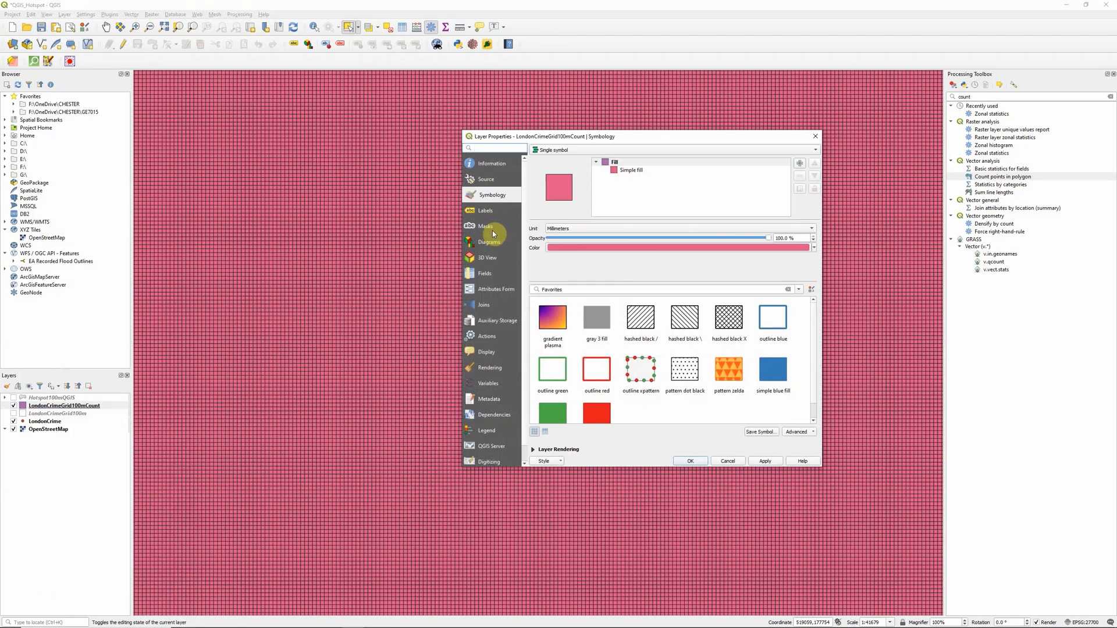
{"action": "left_click", "coordinate": [592, 152]}
{"action": "left_click", "coordinate": [592, 166]}
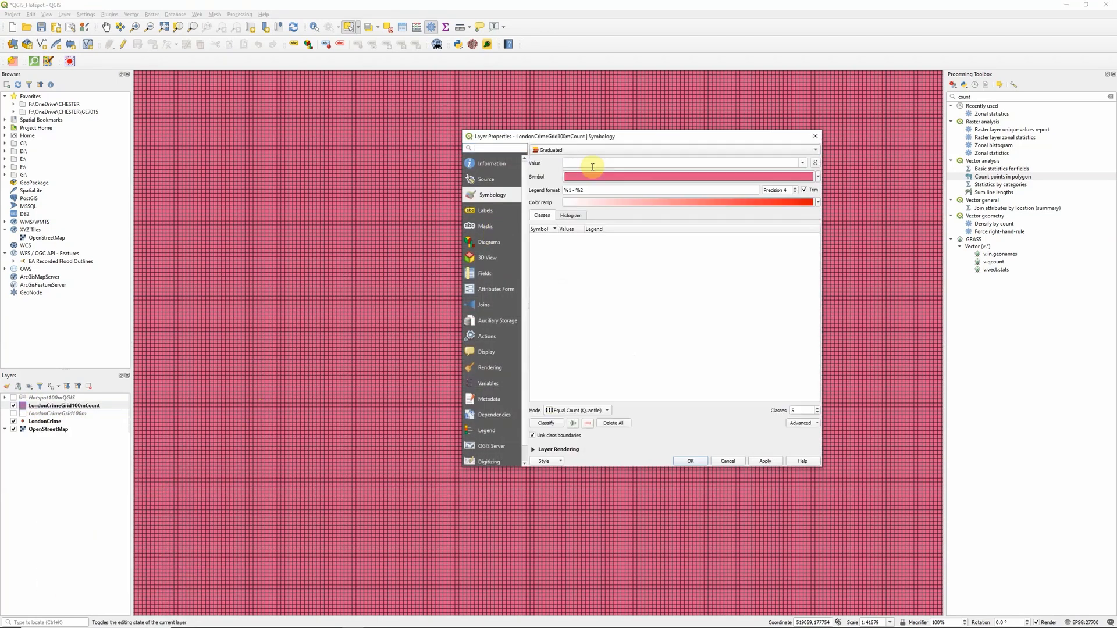
{"action": "left_click", "coordinate": [802, 163]}
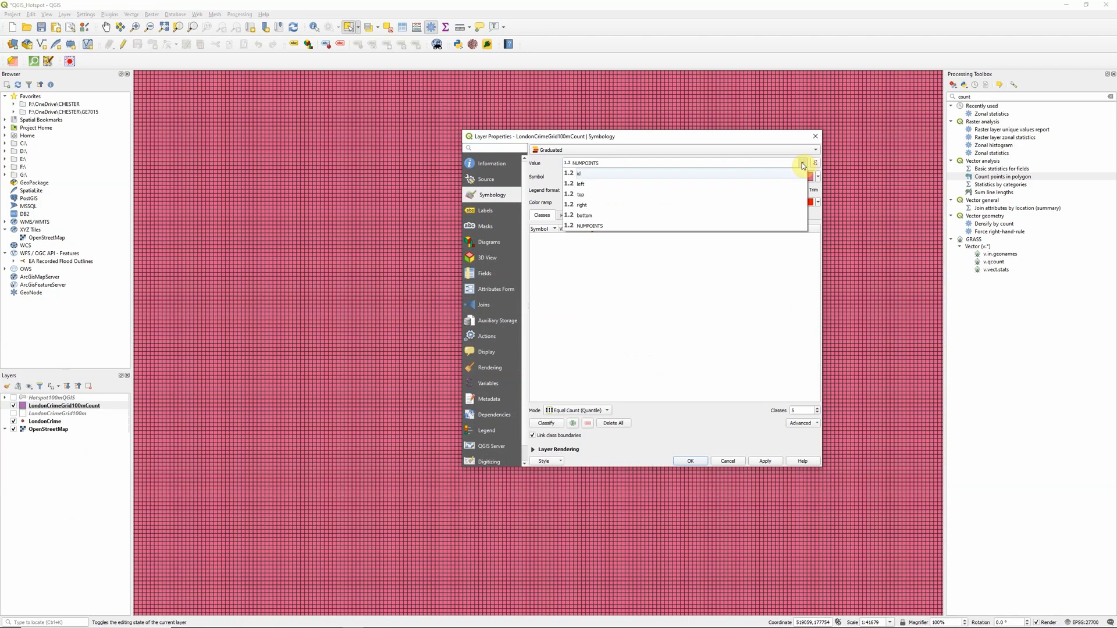
{"action": "left_click", "coordinate": [569, 227]}
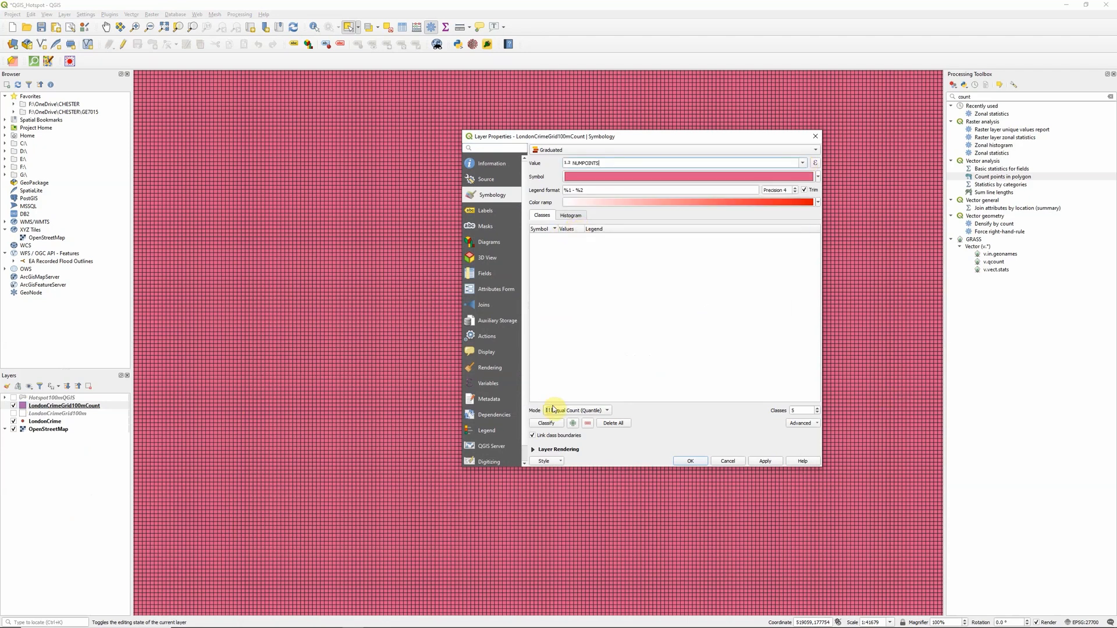
{"action": "left_click", "coordinate": [551, 425]}
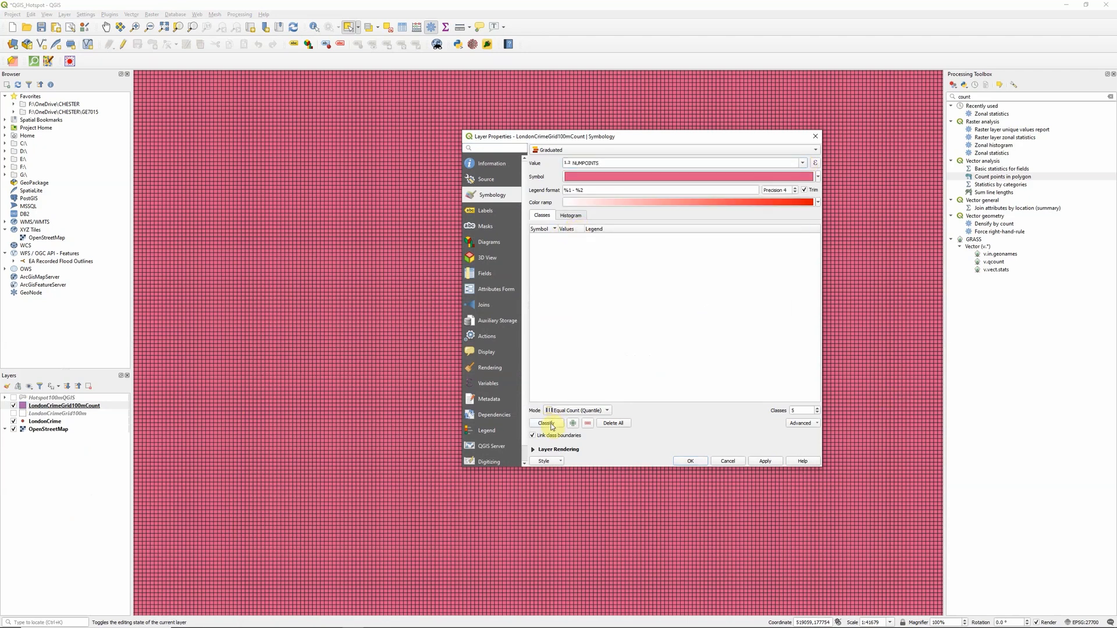
{"action": "left_click", "coordinate": [765, 462]}
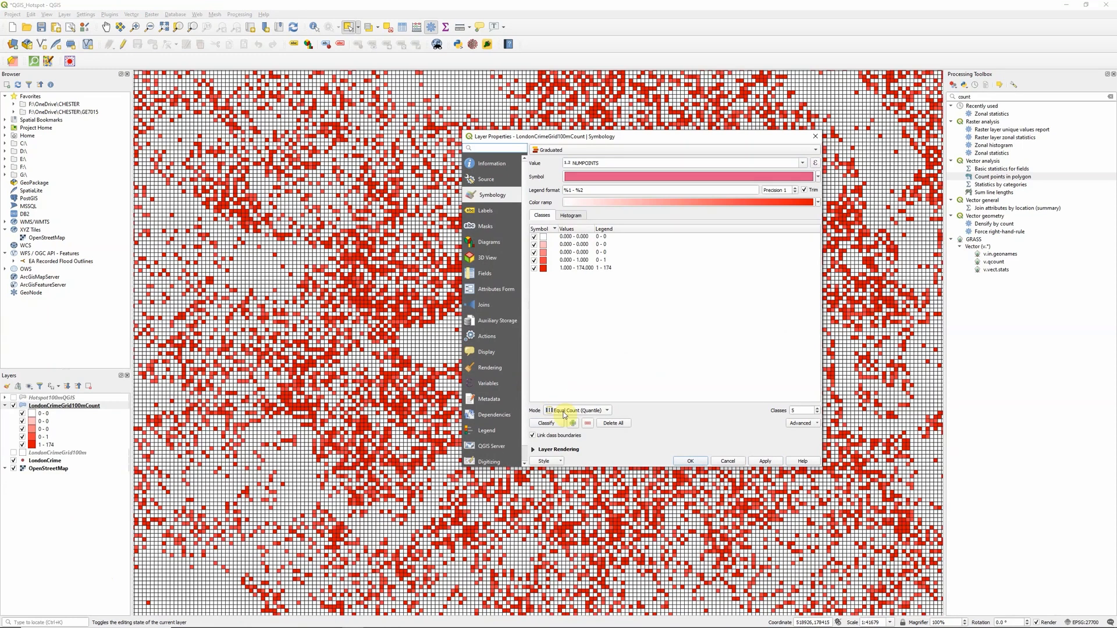
Step: Change the NUMPOINTS classification mode to Equal Interval and accept the layer styling
{"action": "left_click", "coordinate": [564, 411]}
{"action": "left_click", "coordinate": [563, 418]}
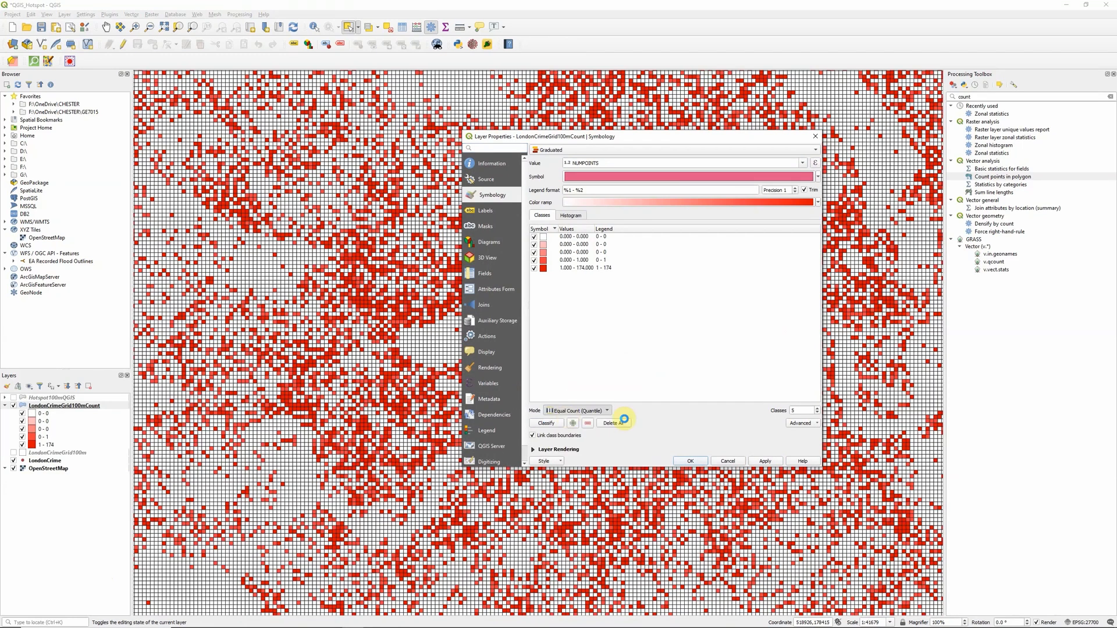
{"action": "left_click", "coordinate": [764, 464]}
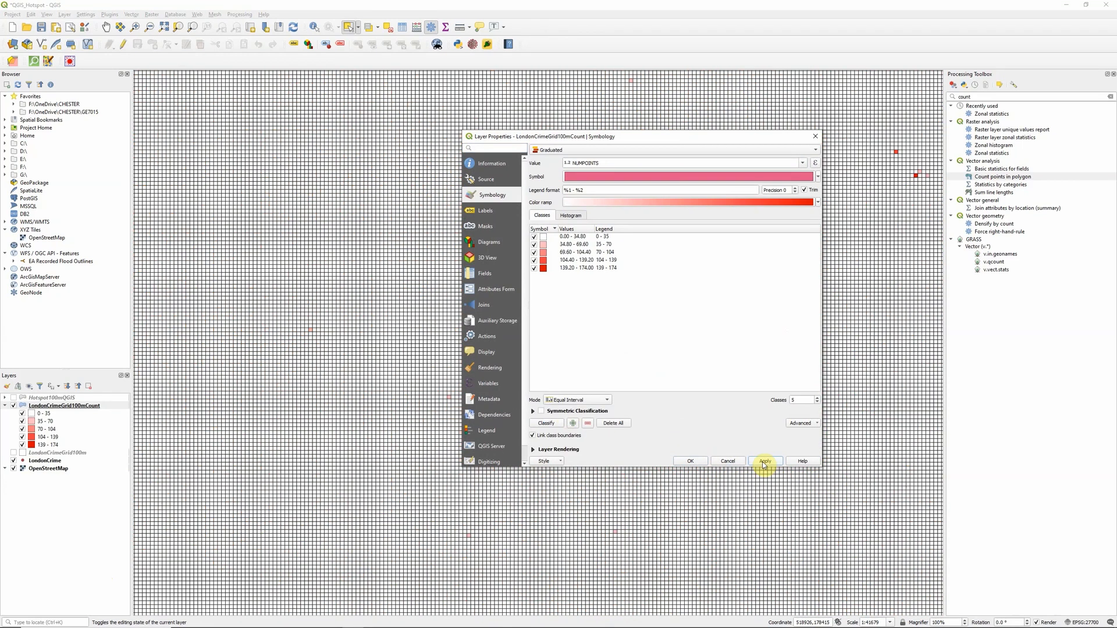
{"action": "left_click", "coordinate": [690, 461]}
Step: Compare the gridded counts with the crime points by hiding the LondonCrimeGrid100mCount layer and showing it again
{"action": "scroll", "coordinate": [641, 267], "scroll_direction": "down", "scroll_amount": 1}
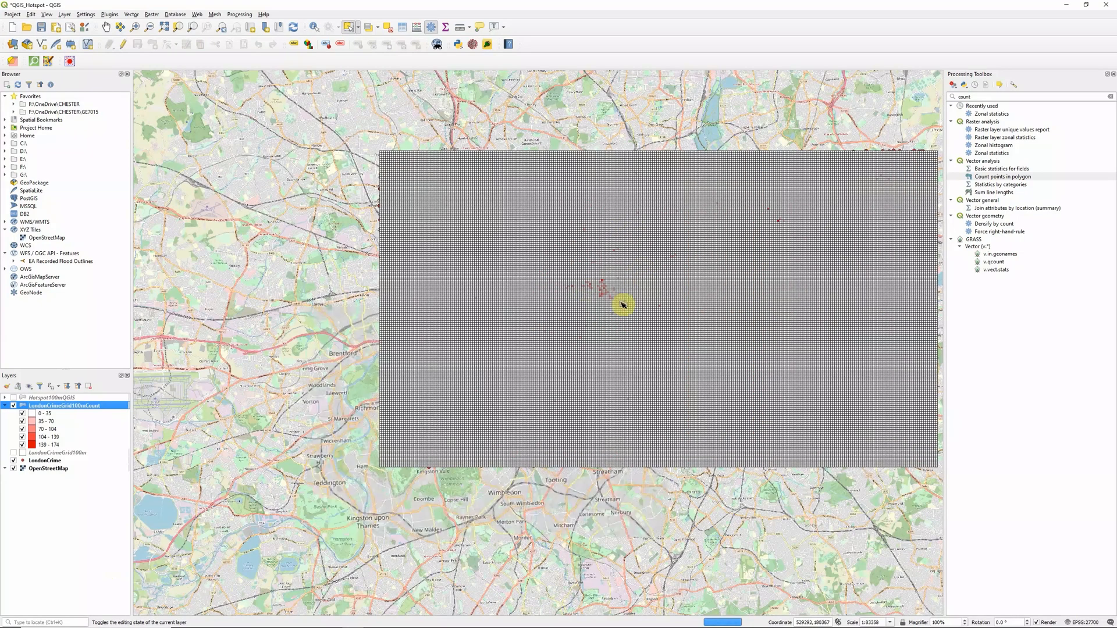
{"action": "scroll", "coordinate": [701, 275], "scroll_direction": "up", "scroll_amount": 1}
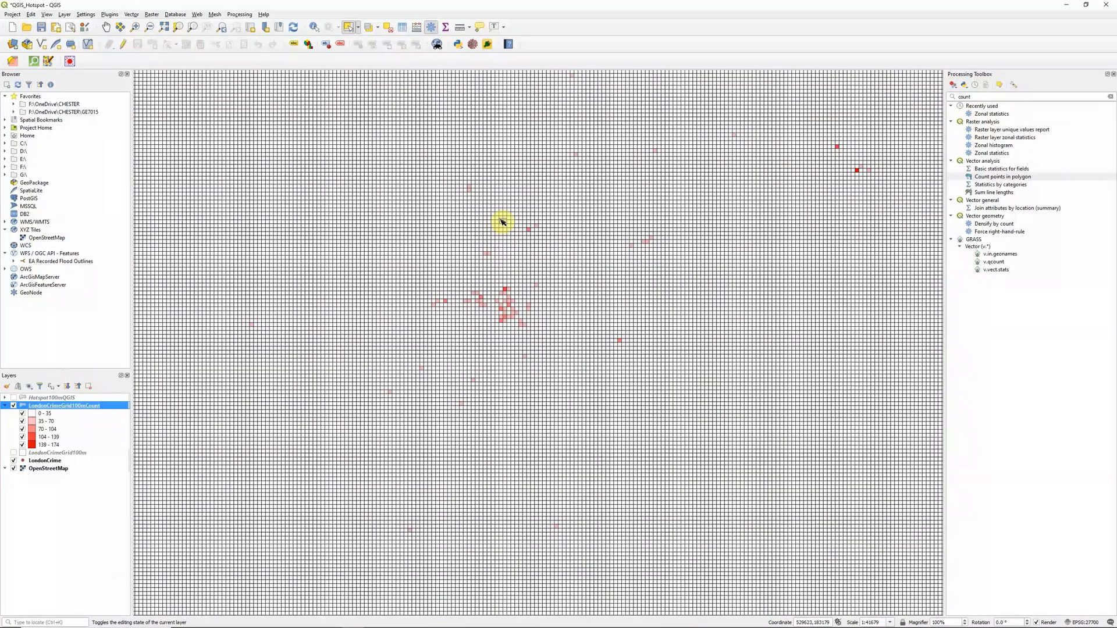
{"action": "left_click", "coordinate": [14, 406]}
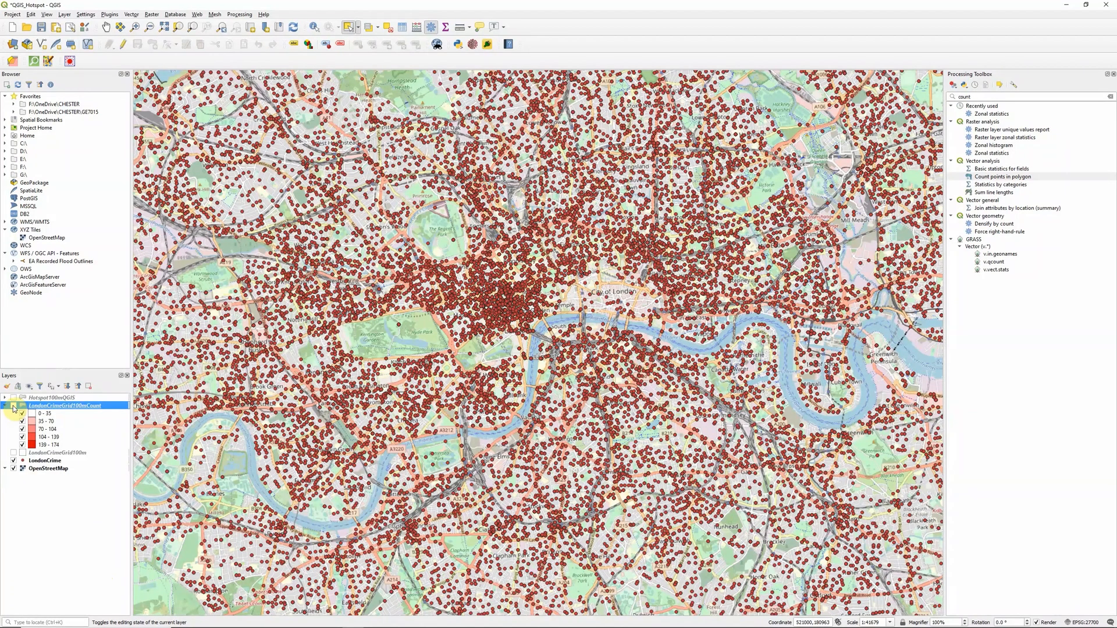
{"action": "left_click", "coordinate": [13, 406]}
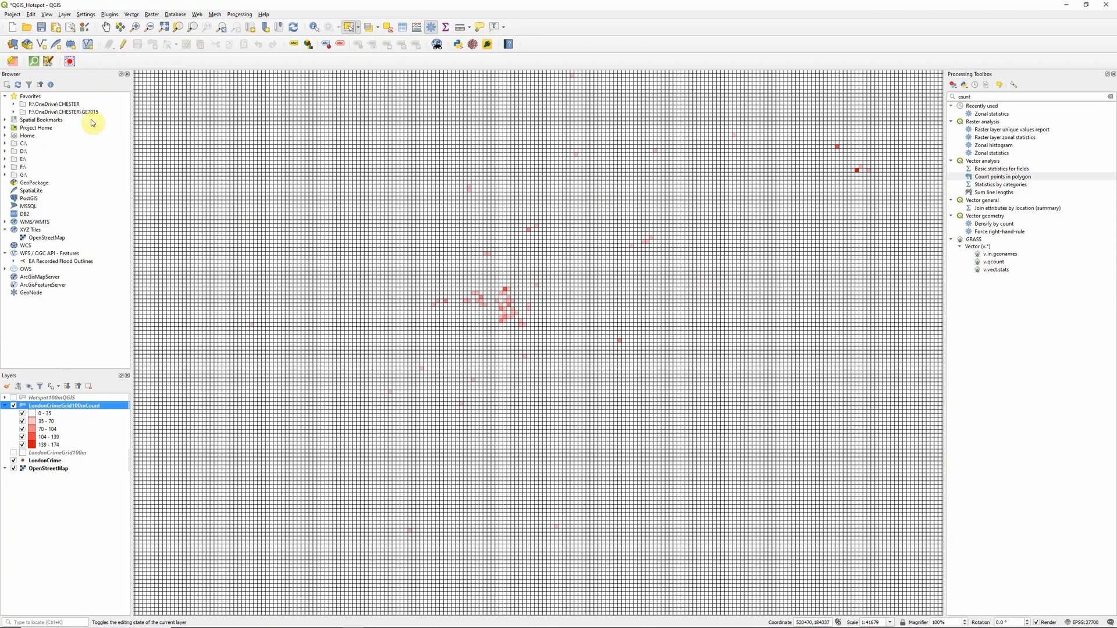
Step: Start Hotspot Analysis with LondonCrimeGrid100mCount as the input layer and NUMPOINTS as the attribute field
{"action": "left_click", "coordinate": [70, 61]}
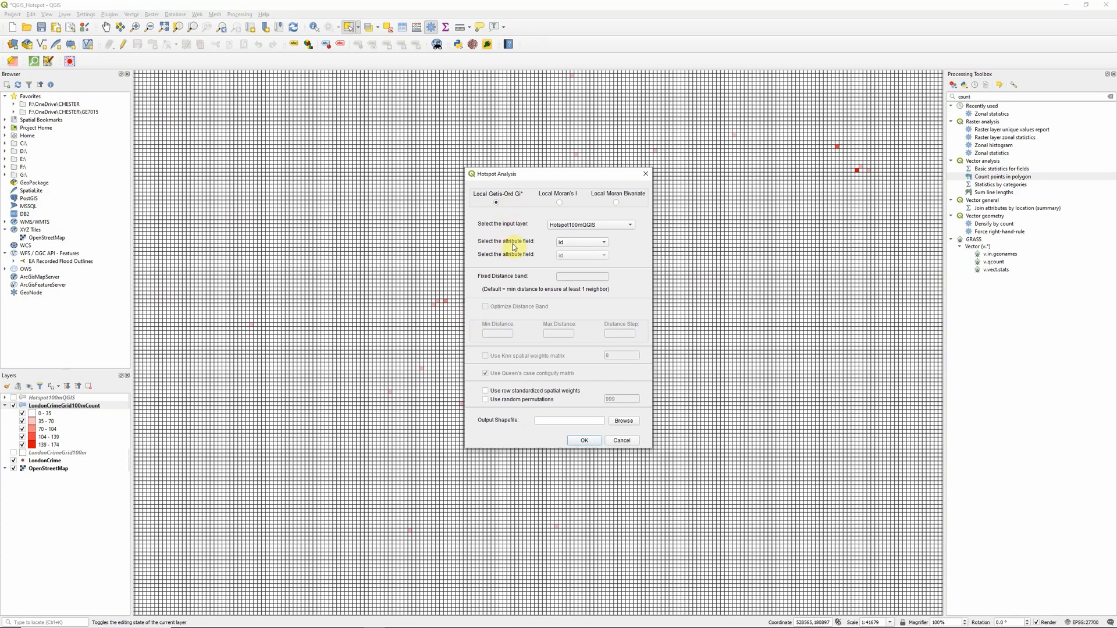
{"action": "left_click", "coordinate": [573, 230]}
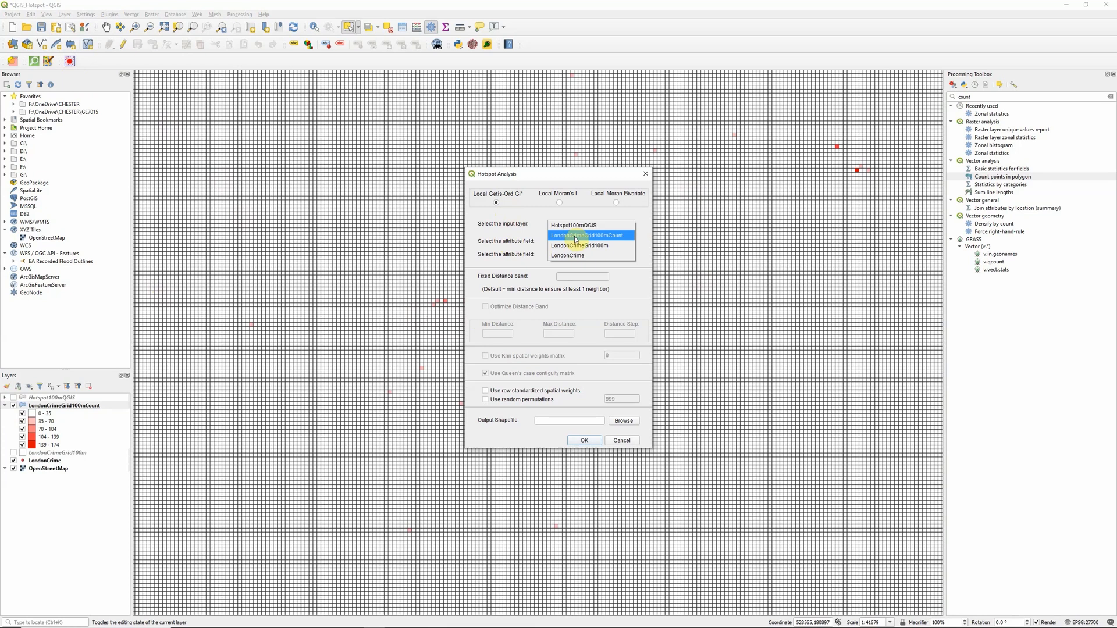
{"action": "left_click", "coordinate": [576, 236]}
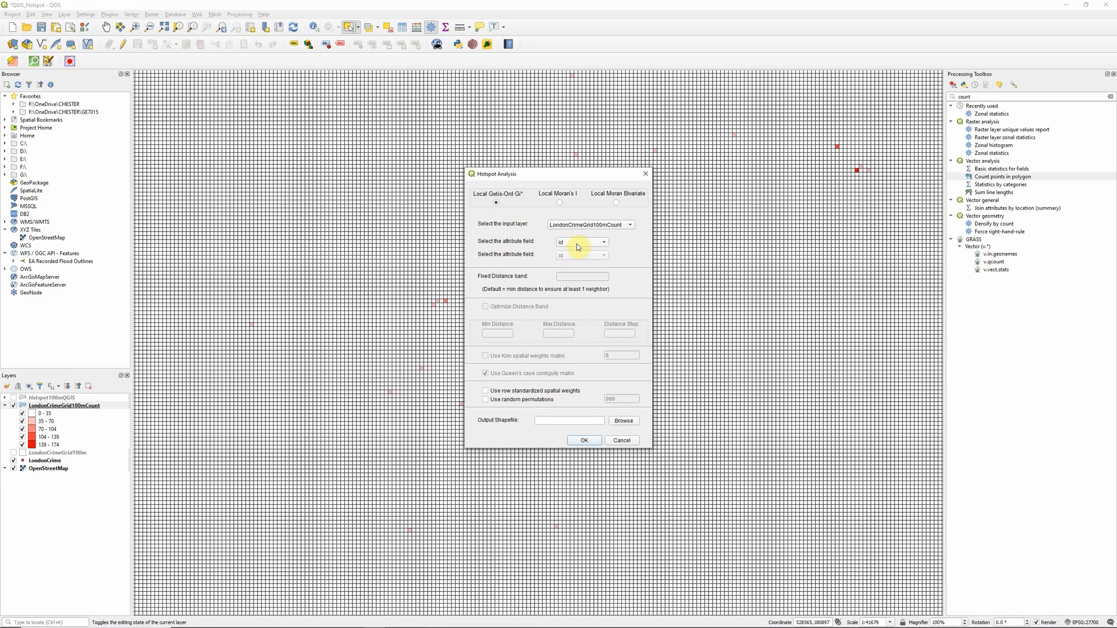
{"action": "left_click", "coordinate": [577, 241]}
{"action": "left_click", "coordinate": [583, 293]}
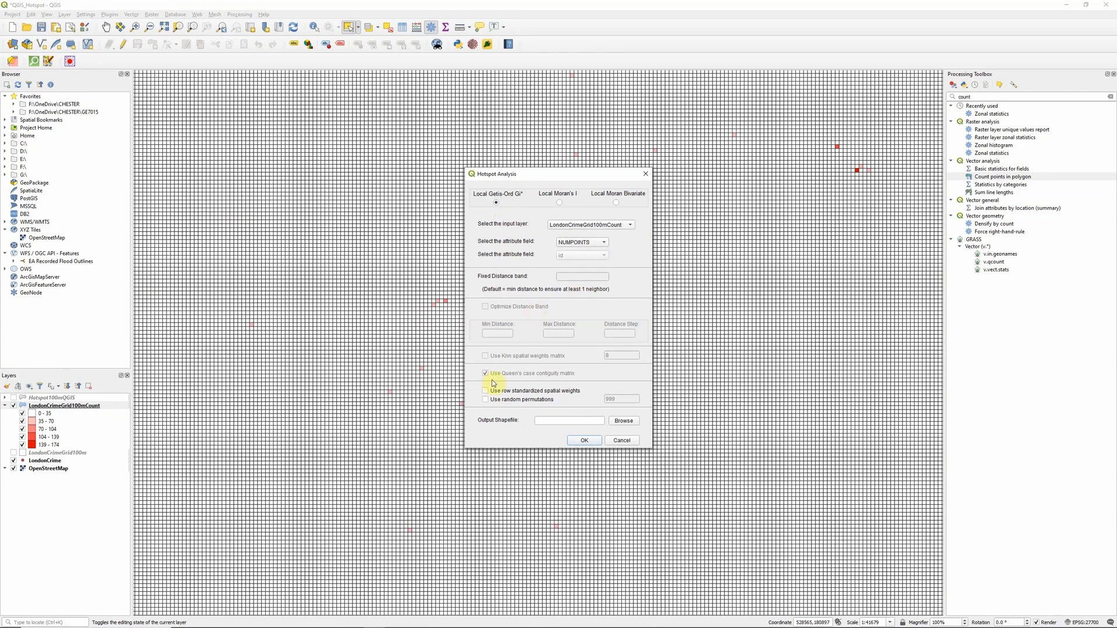
Step: Set the output shapefile to CrimeHostpotsLondon in the C:\Data\crime\Hotspots folder and run the hotspot analysis
{"action": "left_click", "coordinate": [624, 423]}
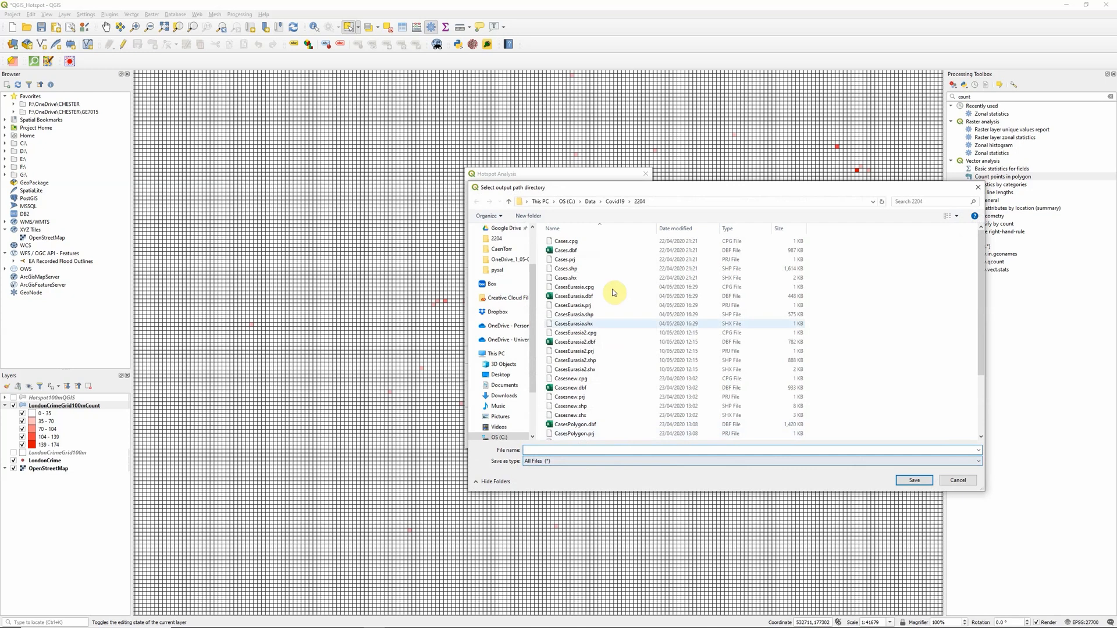
{"action": "left_click", "coordinate": [590, 201]}
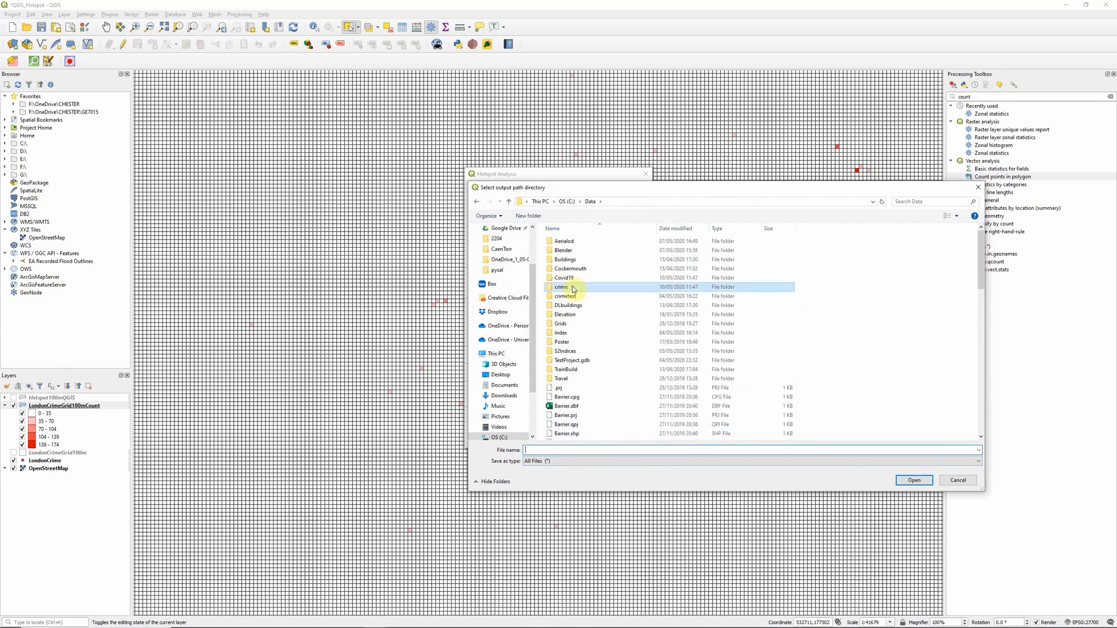
{"action": "double_click", "coordinate": [562, 287]}
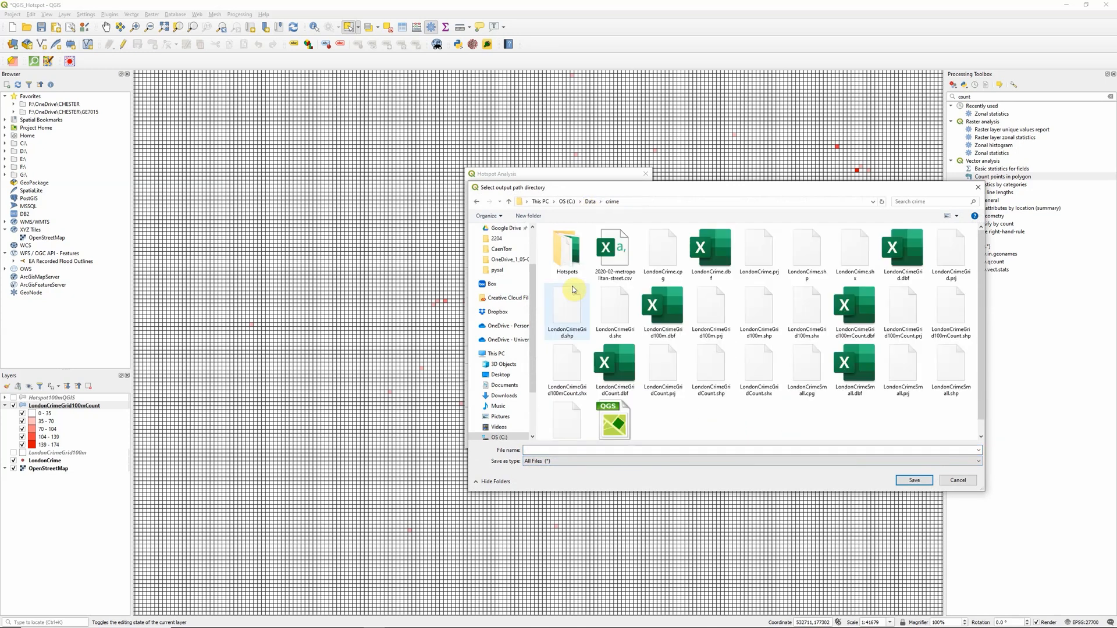
{"action": "double_click", "coordinate": [568, 251]}
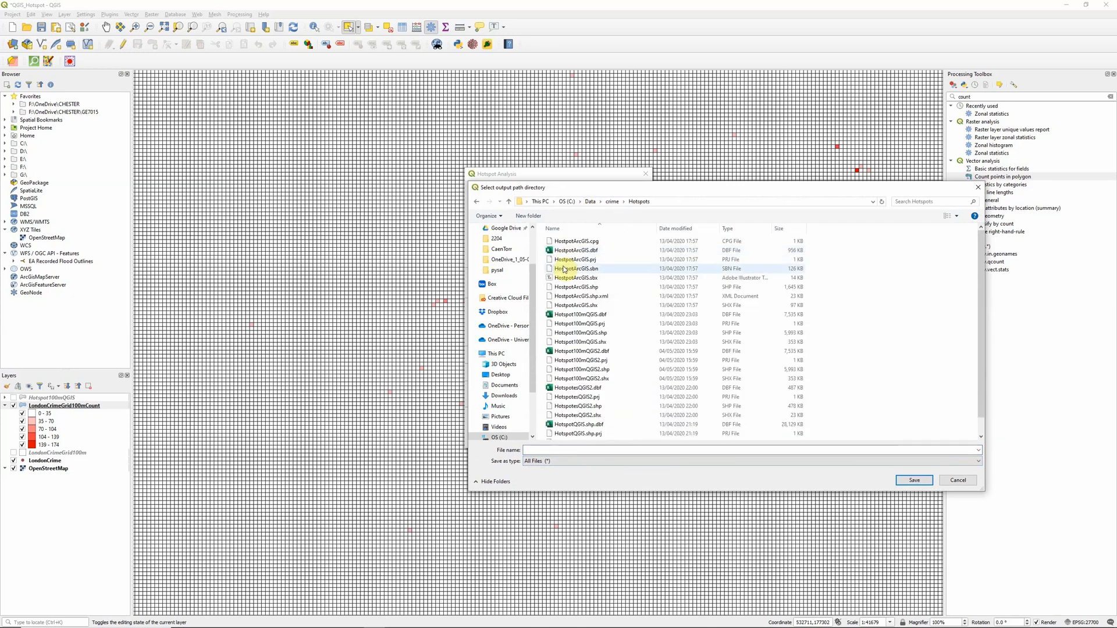
{"action": "left_click", "coordinate": [547, 449]}
{"action": "type", "text": "CrimeH"}
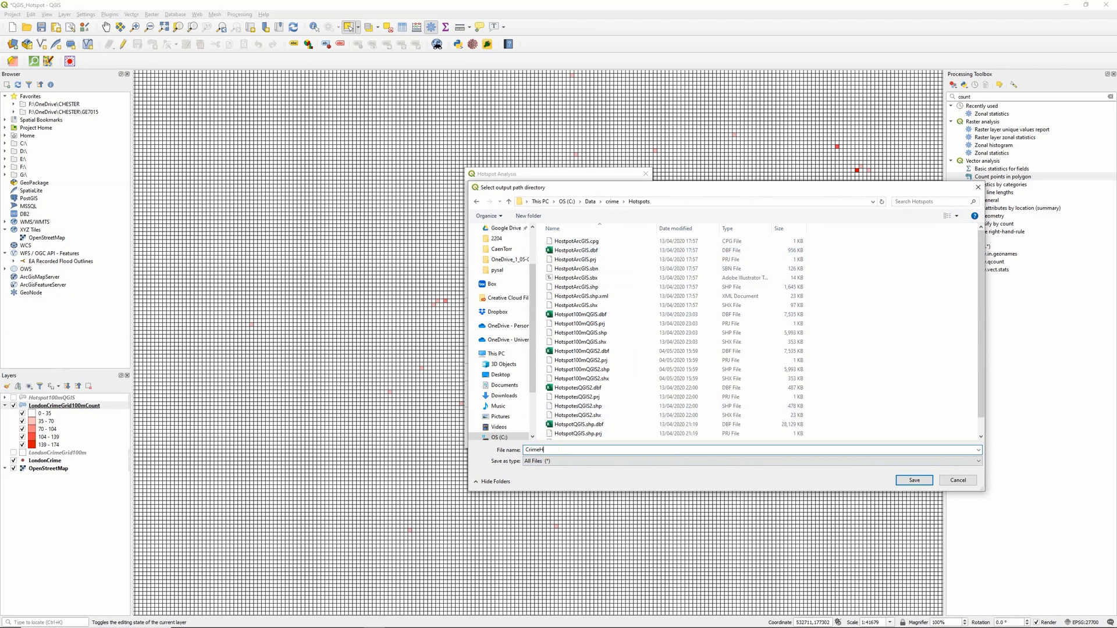
{"action": "type", "text": "ostpotsLondon"}
{"action": "left_click", "coordinate": [915, 480]}
{"action": "left_click", "coordinate": [586, 440]}
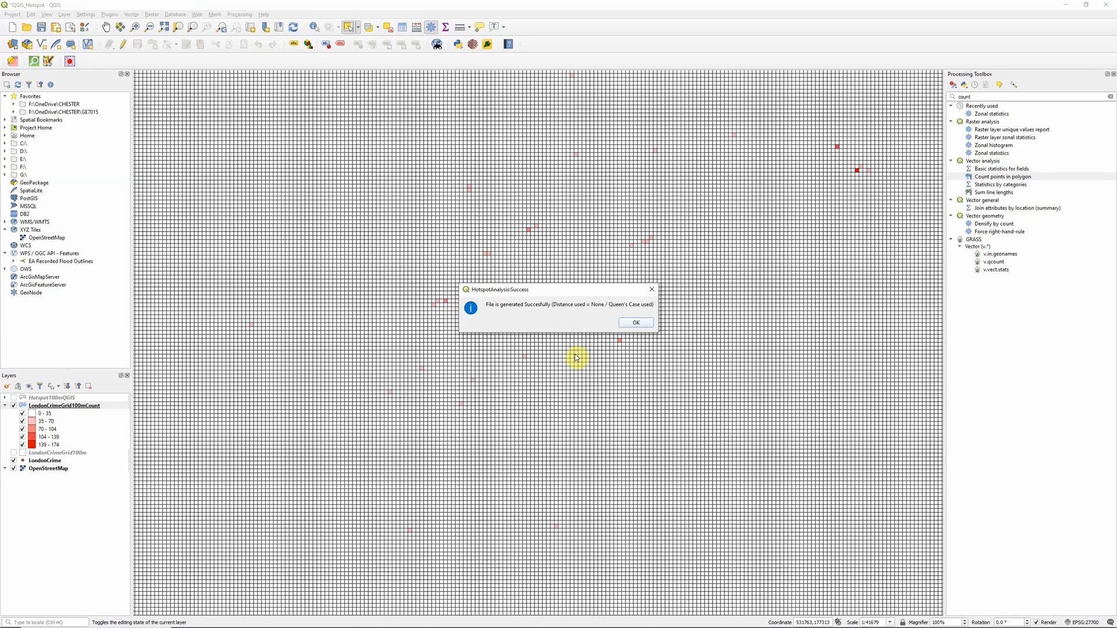
{"action": "left_click", "coordinate": [632, 325]}
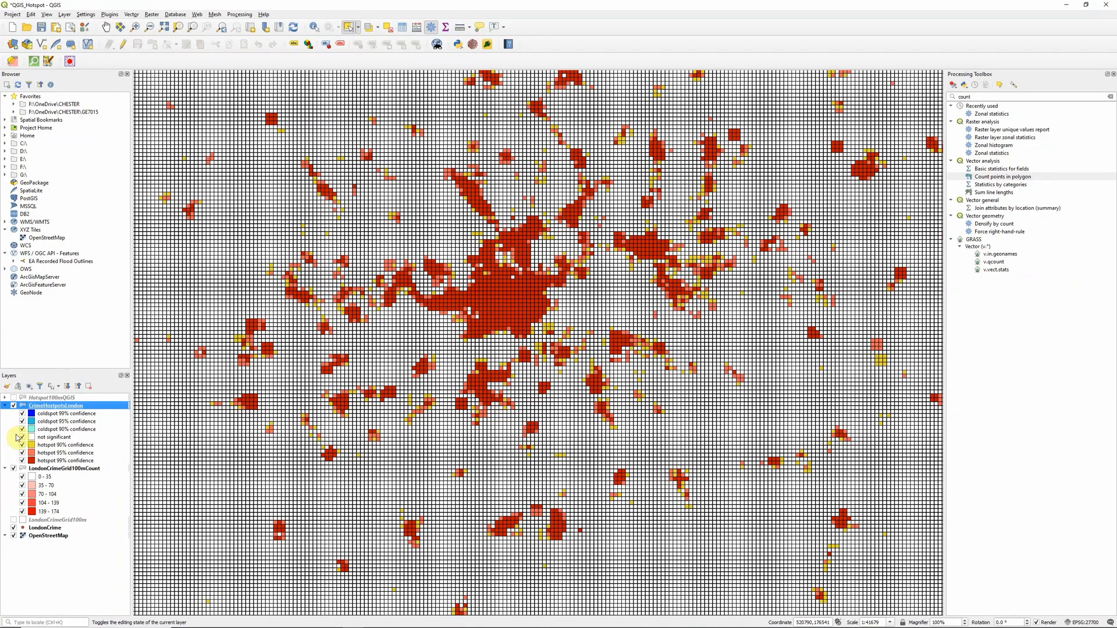
Step: Hide the LondonCrimeGrid100mCount layer and toggle the LondonCrime points to view the hotspots against the base map
{"action": "left_click", "coordinate": [13, 468]}
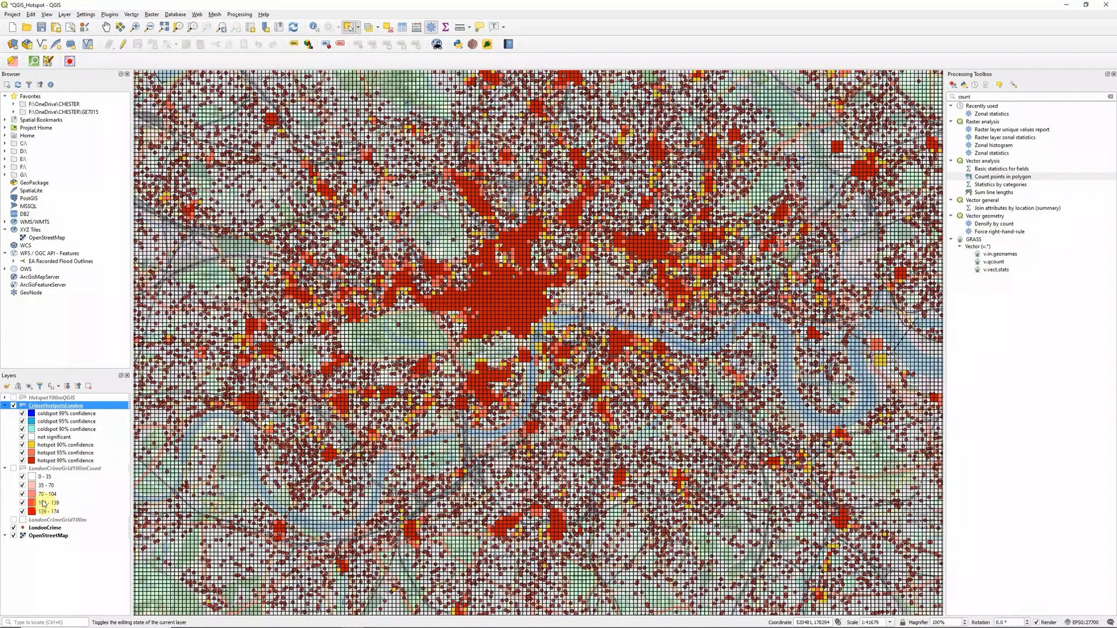
{"action": "left_click", "coordinate": [15, 528]}
{"action": "left_click", "coordinate": [14, 528]}
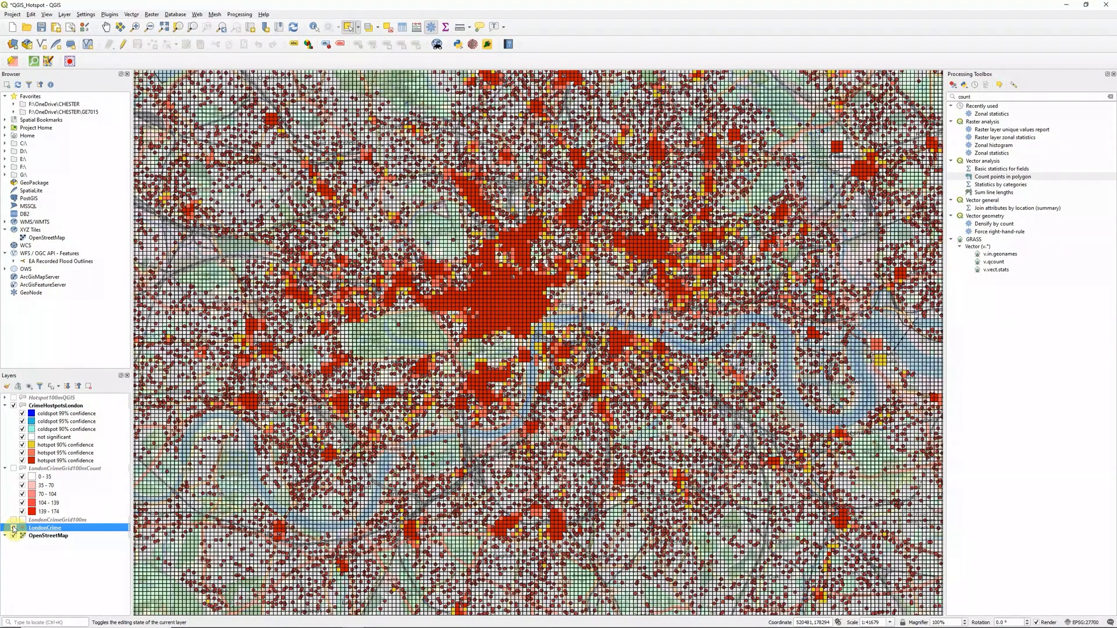